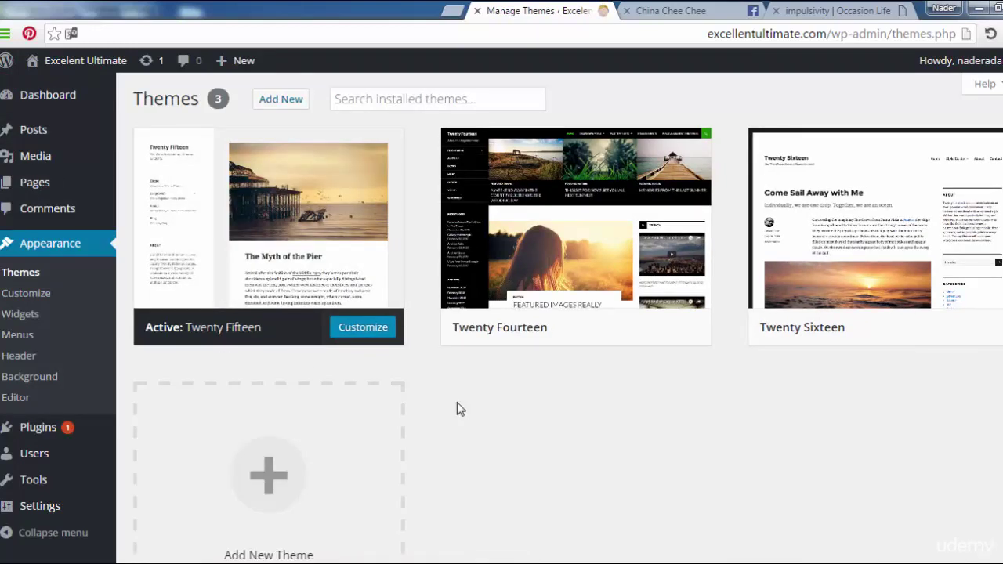
Activate the Twenty Fourteen theme and switch the site back to Twenty Fifteen.
{"action": "mouse_move", "coordinate": [620, 298]}
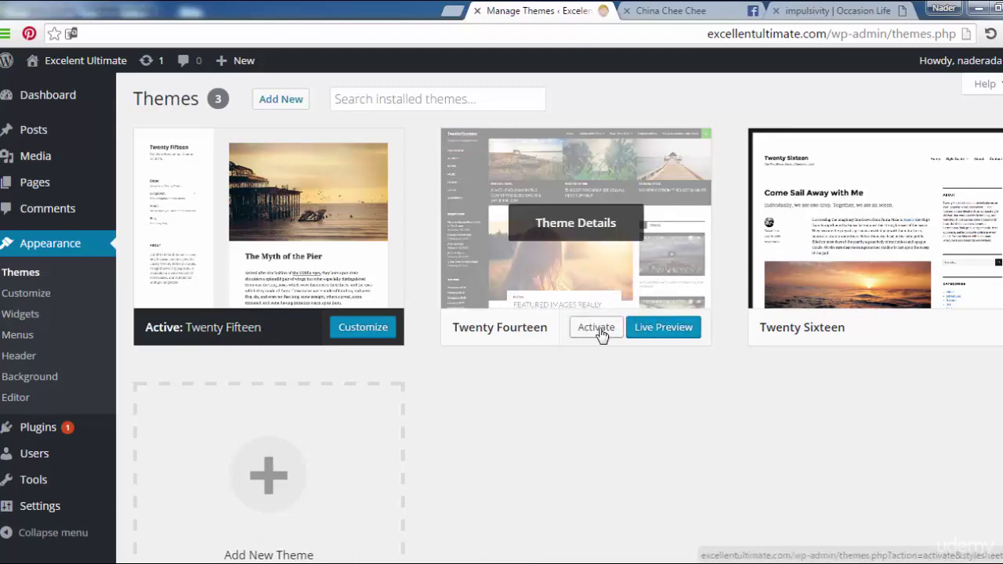
{"action": "left_click", "coordinate": [601, 333]}
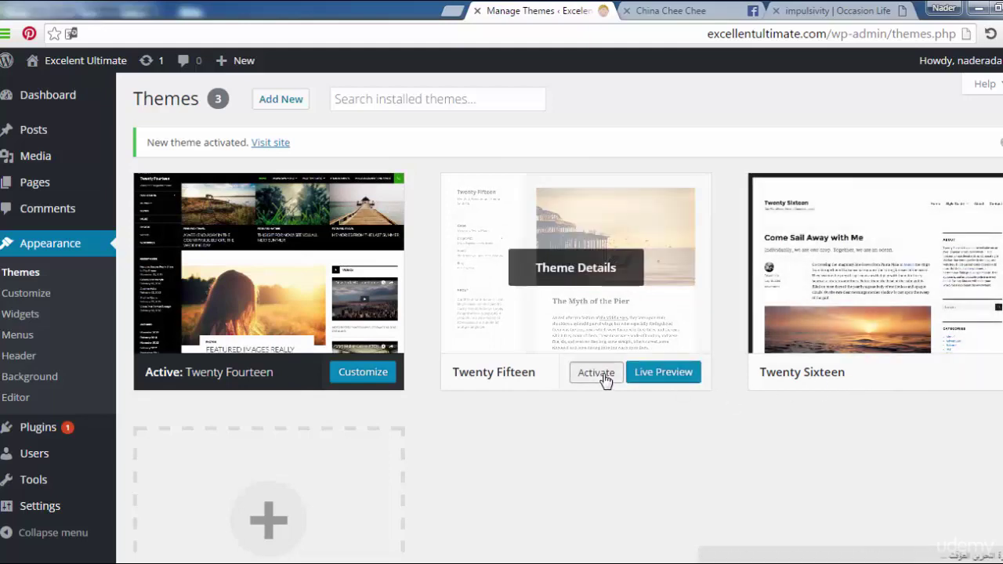
{"action": "left_click", "coordinate": [605, 380]}
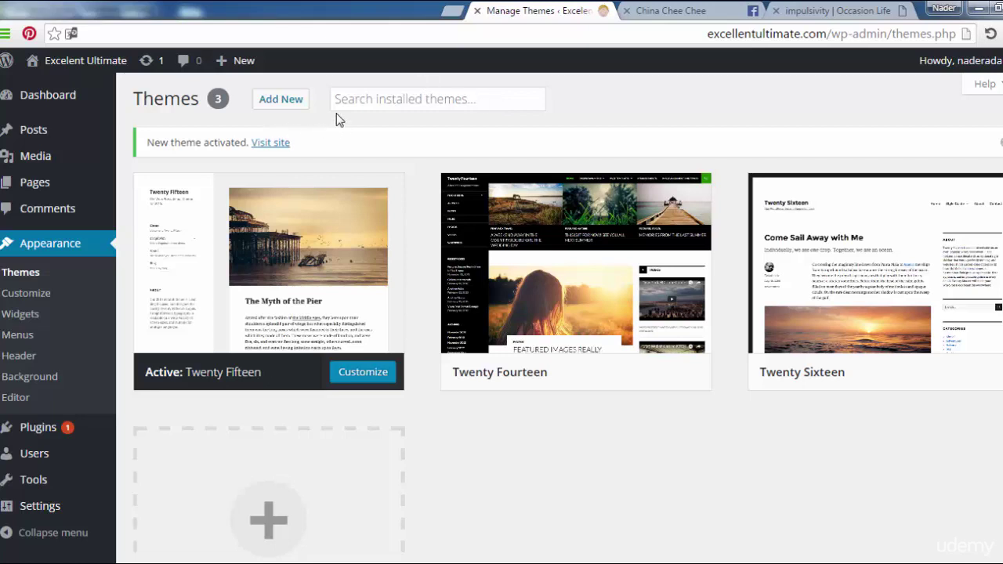
Open the page for adding new themes and look through the featured themes down to the end of the list.
{"action": "left_click", "coordinate": [390, 101]}
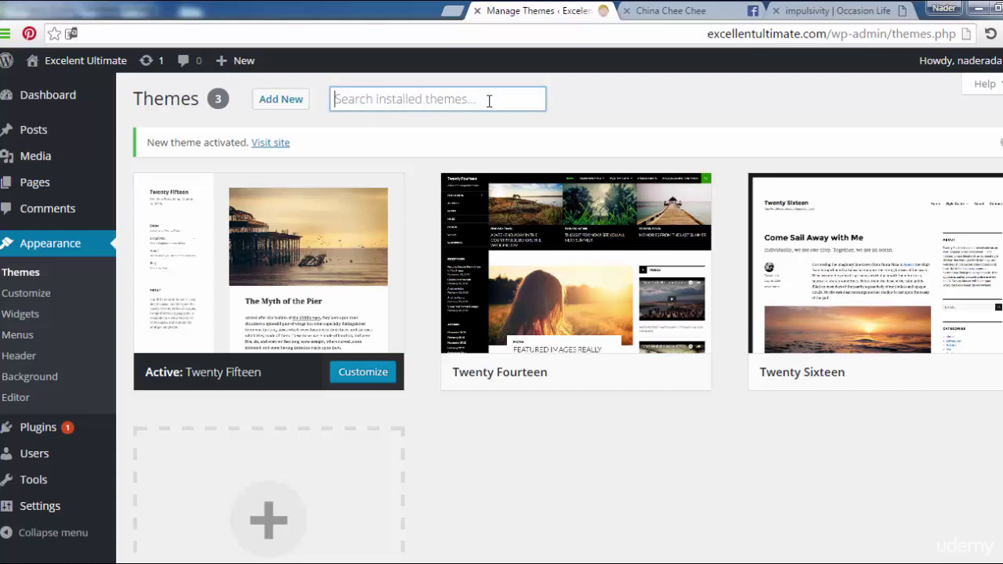
{"action": "left_click", "coordinate": [270, 99]}
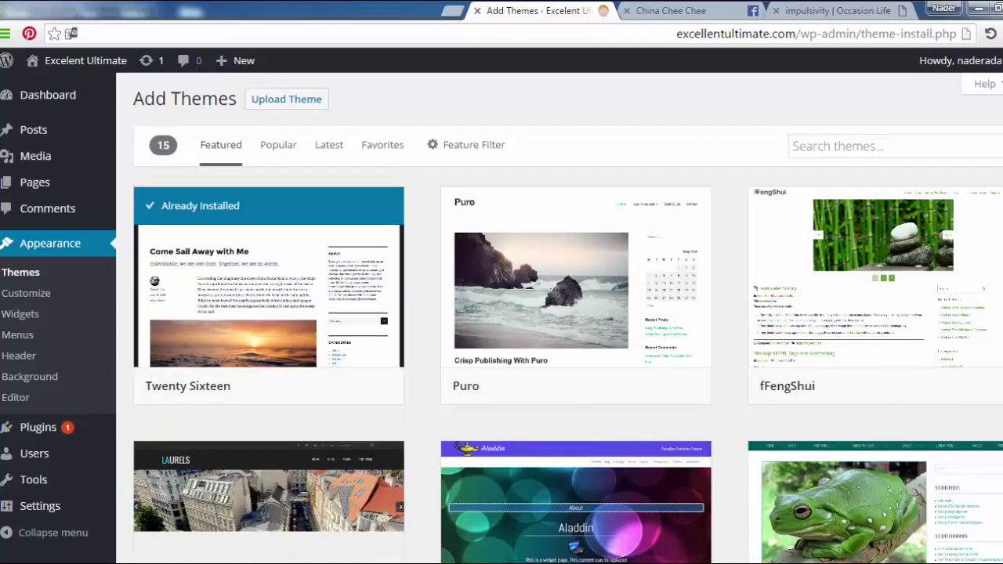
{"action": "scroll", "coordinate": [560, 314], "scroll_direction": "down", "scroll_amount": 1}
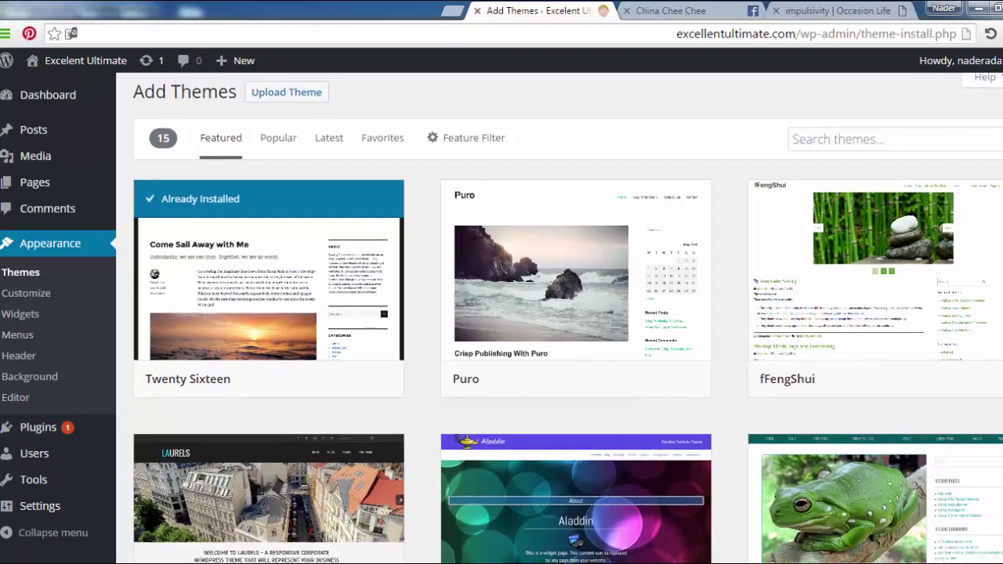
{"action": "scroll", "coordinate": [289, 152], "scroll_direction": "down", "scroll_amount": 1}
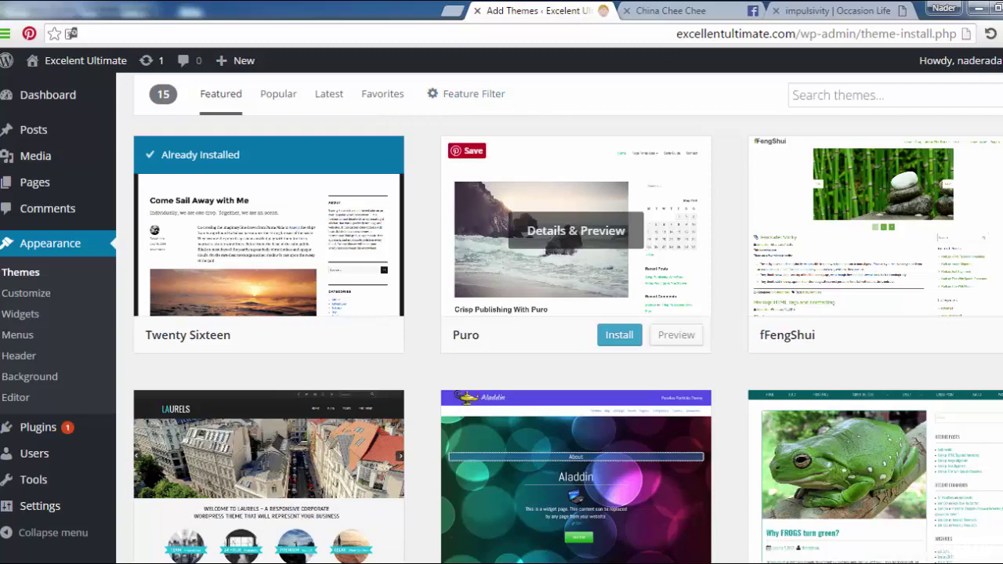
{"action": "scroll", "coordinate": [831, 274], "scroll_direction": "down", "scroll_amount": 1}
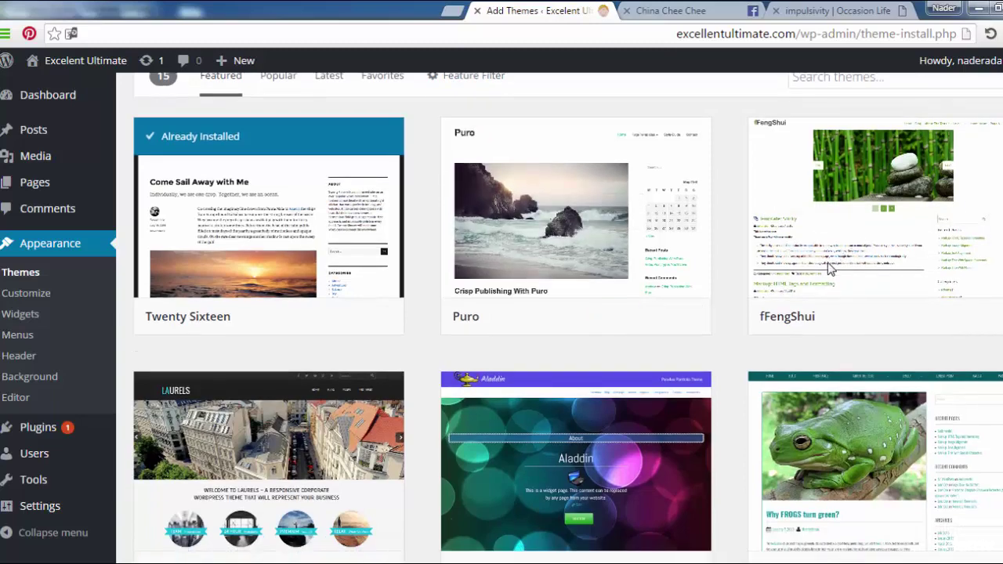
{"action": "scroll", "coordinate": [894, 322], "scroll_direction": "down", "scroll_amount": 1}
{"action": "mouse_move", "coordinate": [929, 296]}
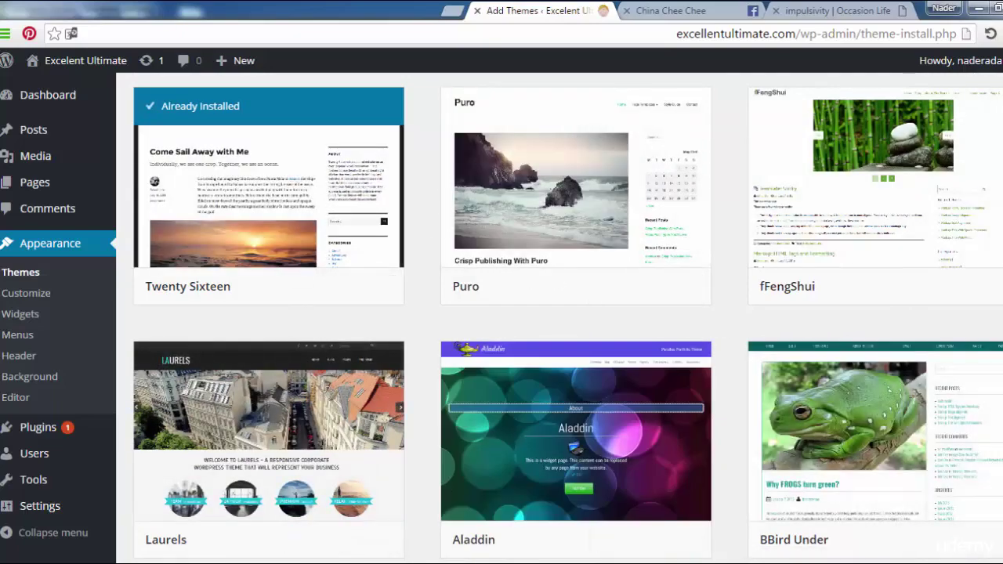
{"action": "scroll", "coordinate": [403, 422], "scroll_direction": "down", "scroll_amount": 3}
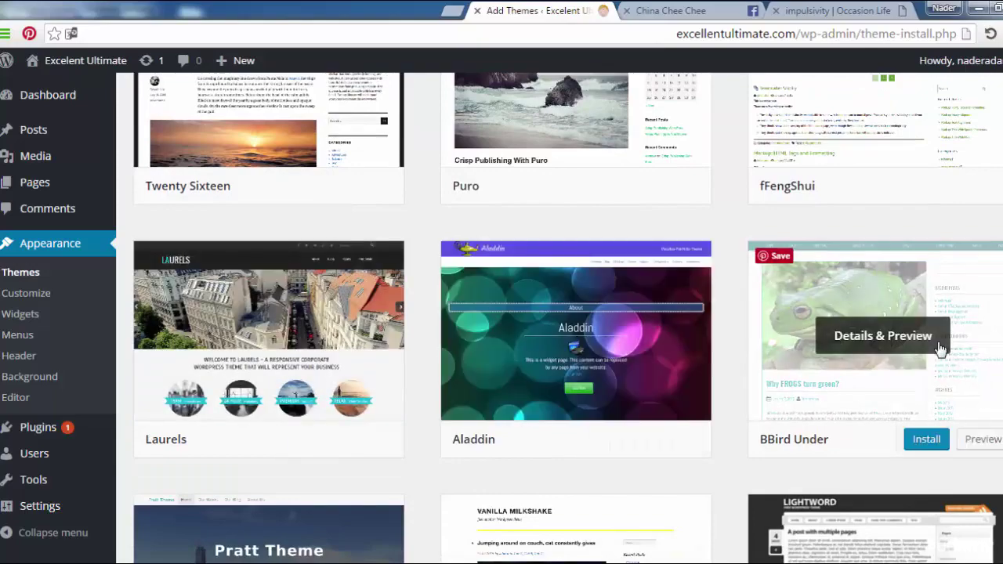
{"action": "scroll", "coordinate": [780, 368], "scroll_direction": "down", "scroll_amount": 5}
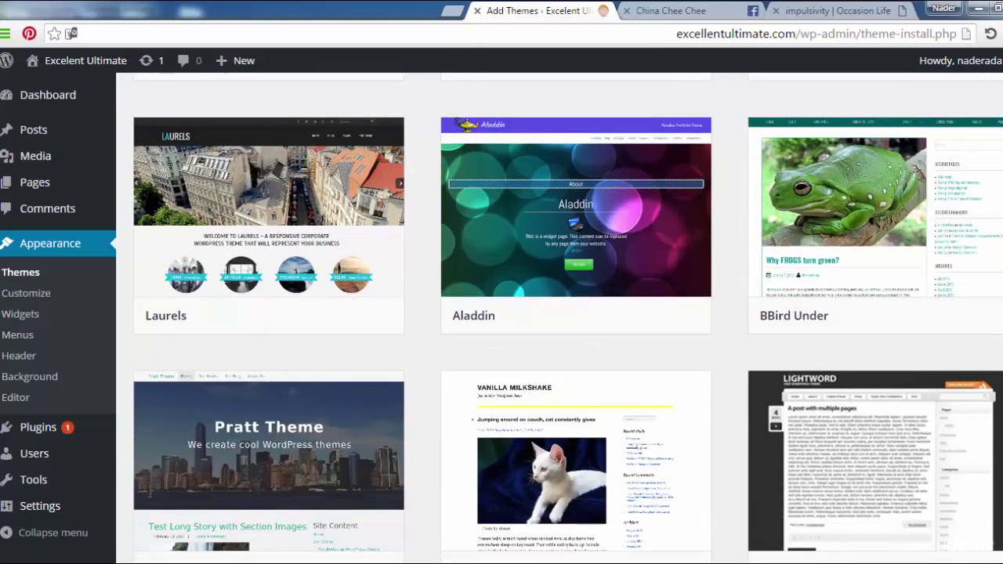
{"action": "scroll", "coordinate": [780, 369], "scroll_direction": "down", "scroll_amount": 1}
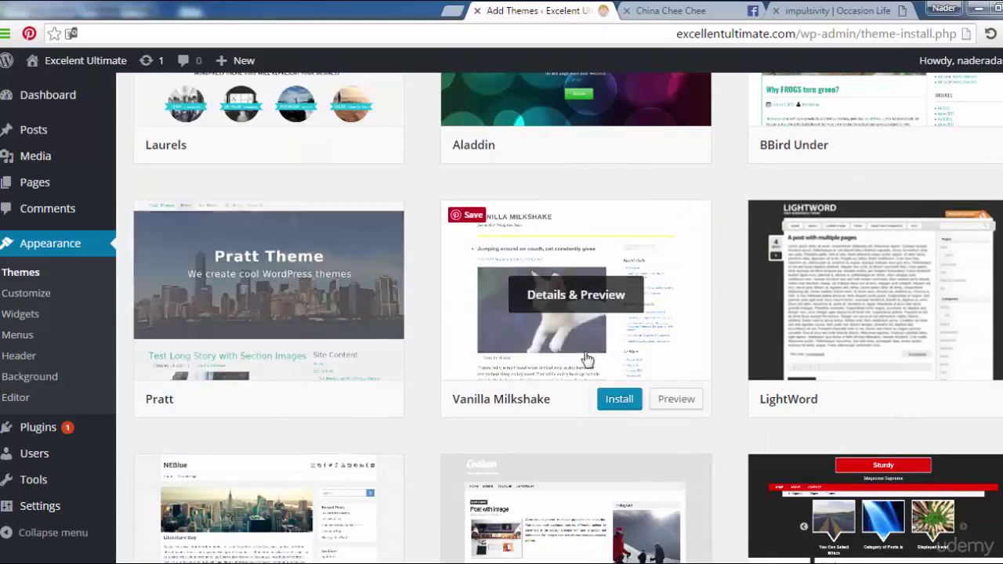
{"action": "scroll", "coordinate": [968, 378], "scroll_direction": "down", "scroll_amount": 3}
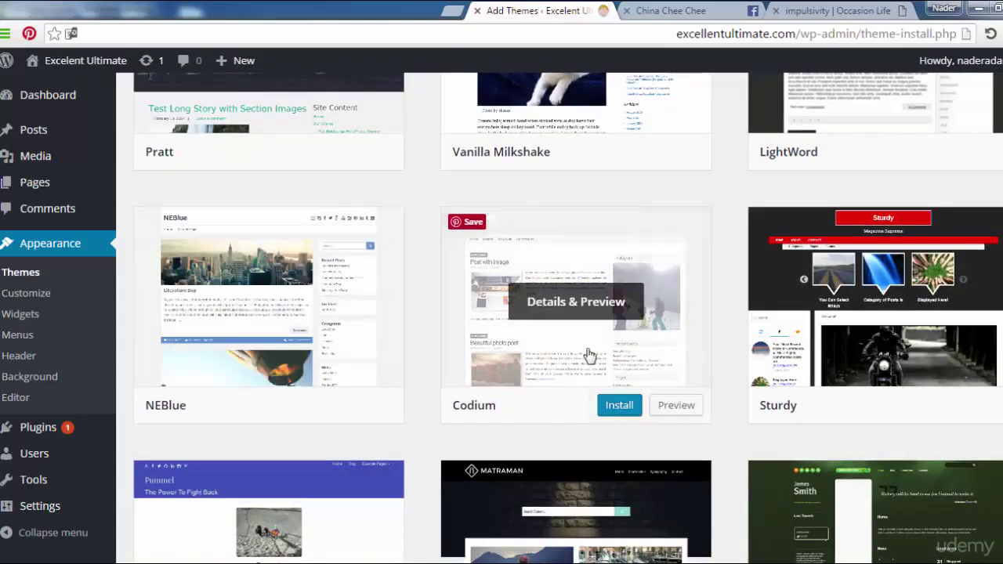
{"action": "scroll", "coordinate": [568, 318], "scroll_direction": "down", "scroll_amount": 3}
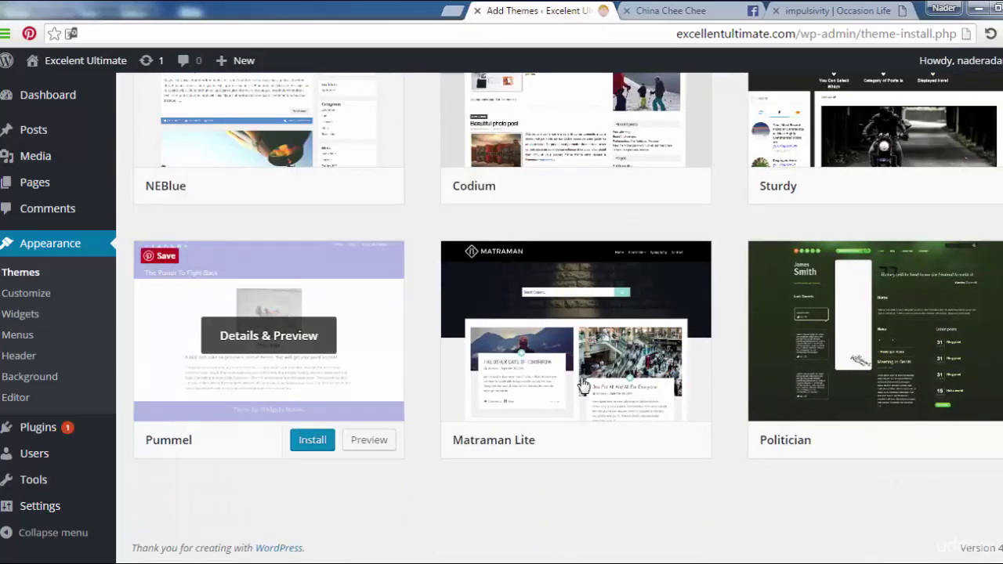
Install the Laurels theme from the featured themes and activate it.
{"action": "scroll", "coordinate": [820, 381], "scroll_direction": "up", "scroll_amount": 5}
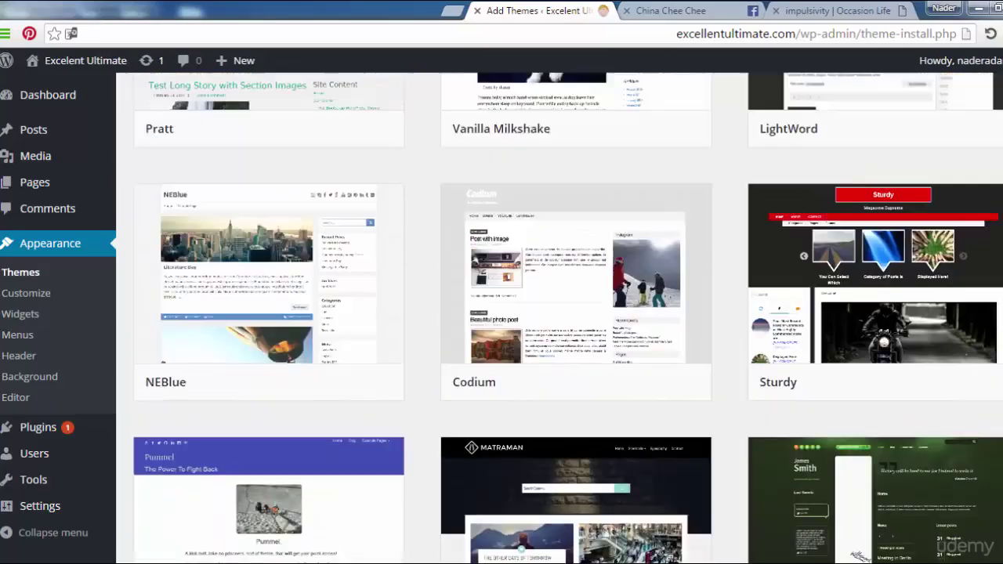
{"action": "scroll", "coordinate": [318, 322], "scroll_direction": "up", "scroll_amount": 4}
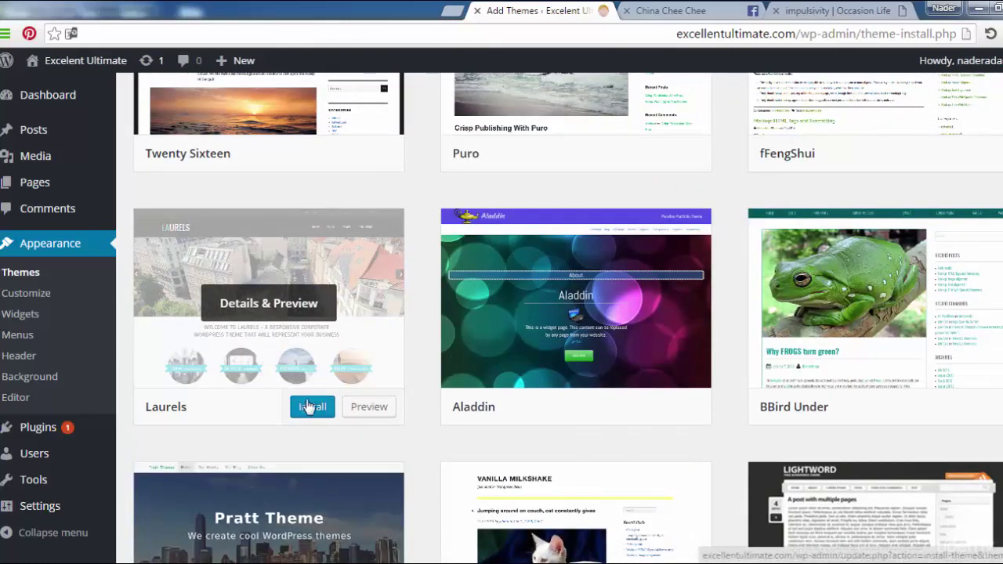
{"action": "left_click", "coordinate": [311, 407]}
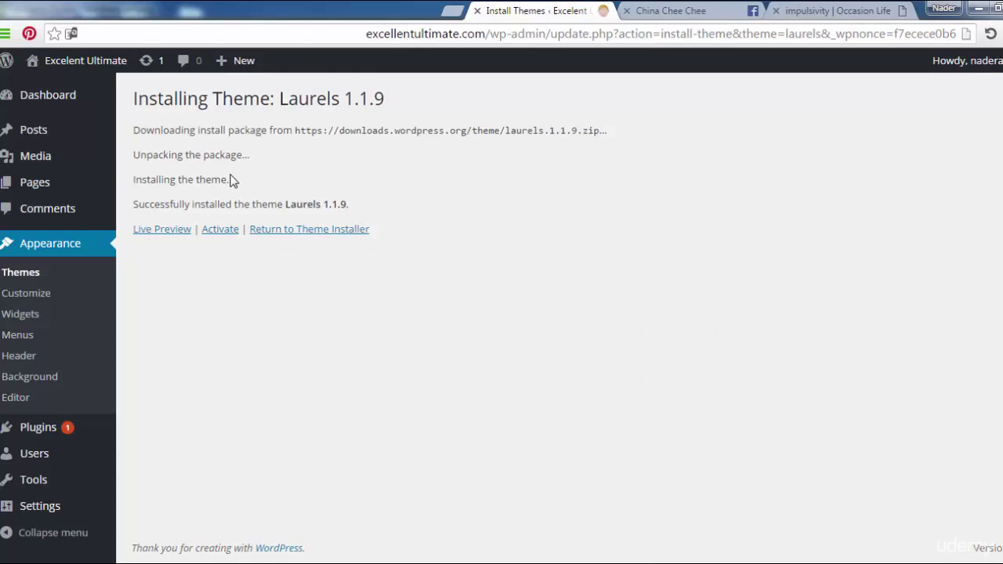
{"action": "left_click", "coordinate": [222, 230]}
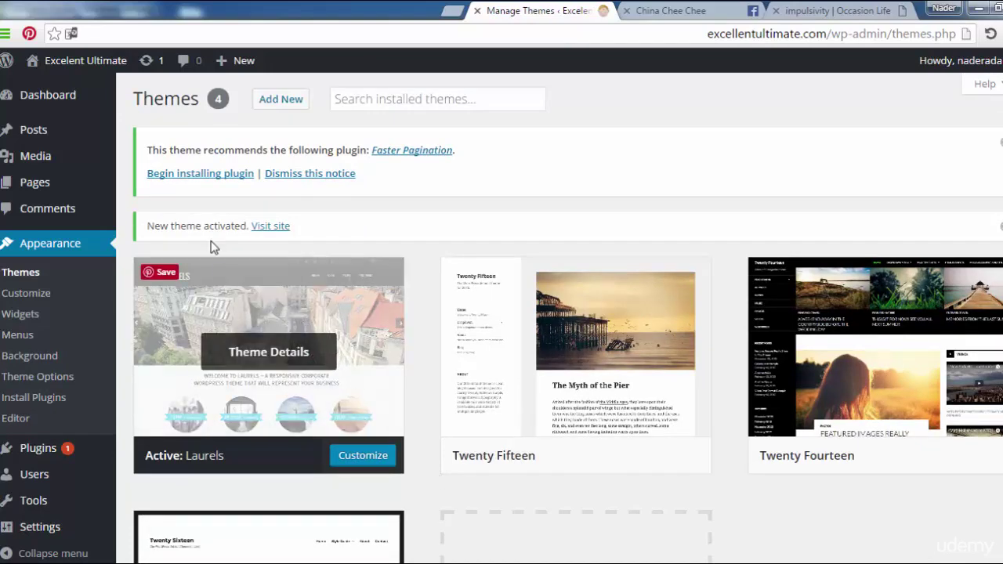
Visit the live site and examine the home page's header menu, posts, sidebar and footer under the new theme.
{"action": "mouse_move", "coordinate": [102, 71]}
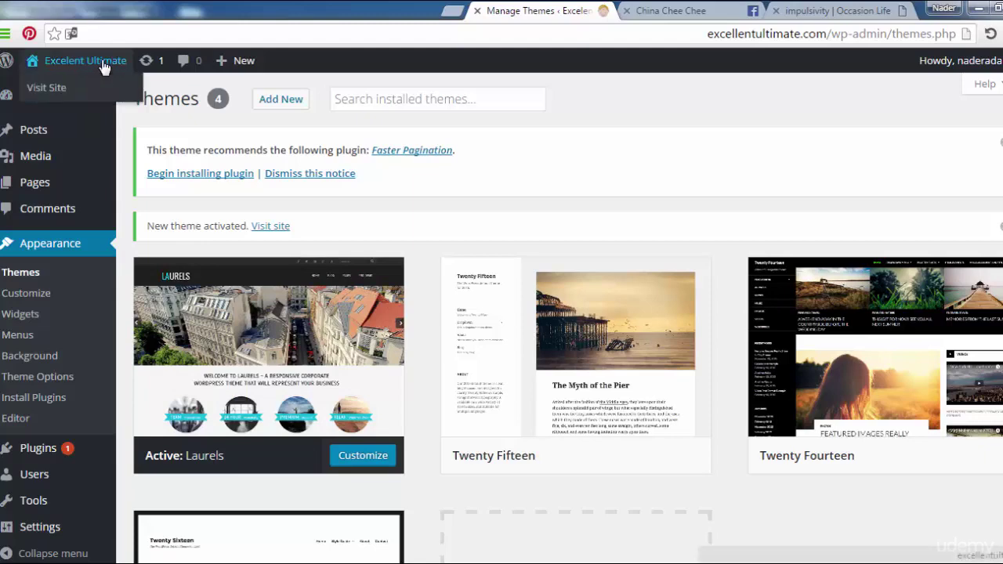
{"action": "left_click", "coordinate": [52, 91]}
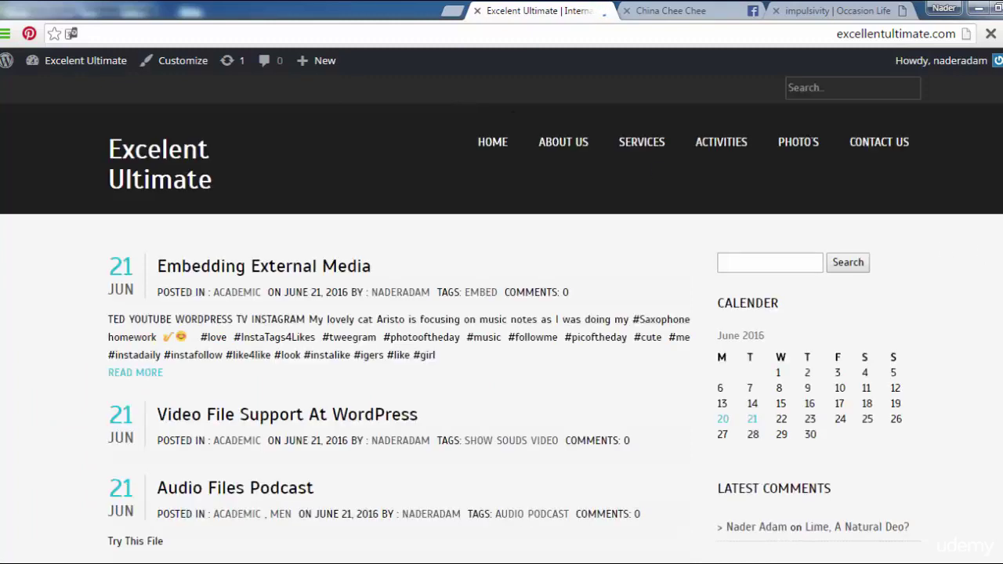
{"action": "scroll", "coordinate": [502, 318], "scroll_direction": "down", "scroll_amount": 7}
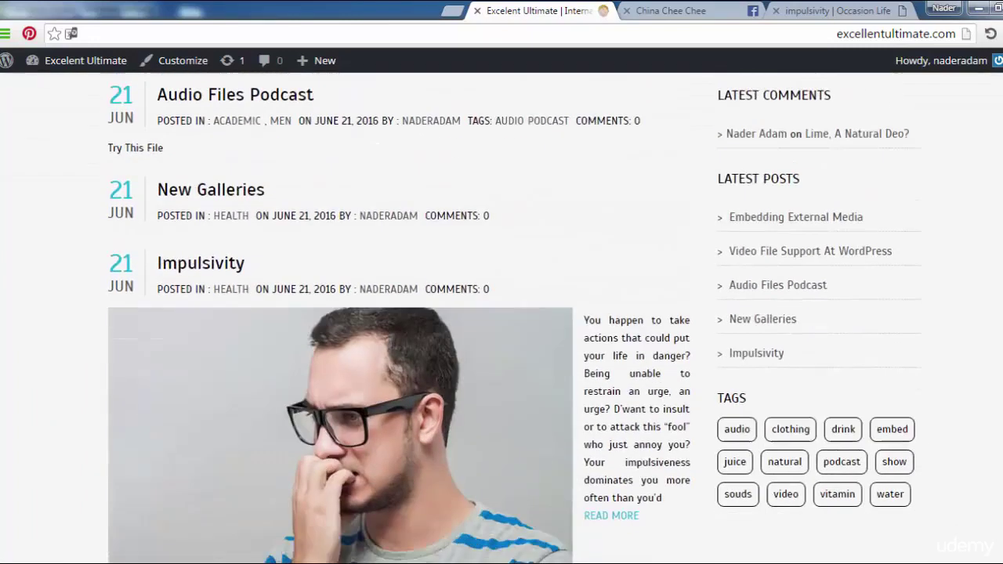
{"action": "scroll", "coordinate": [501, 318], "scroll_direction": "down", "scroll_amount": 4}
{"action": "scroll", "coordinate": [501, 318], "scroll_direction": "up", "scroll_amount": 5}
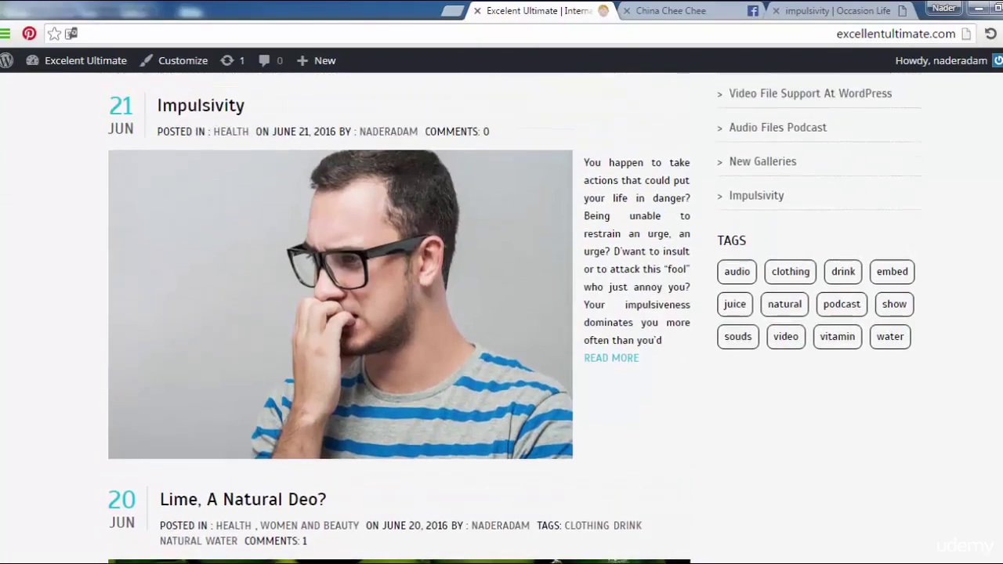
{"action": "scroll", "coordinate": [502, 319], "scroll_direction": "down", "scroll_amount": 10}
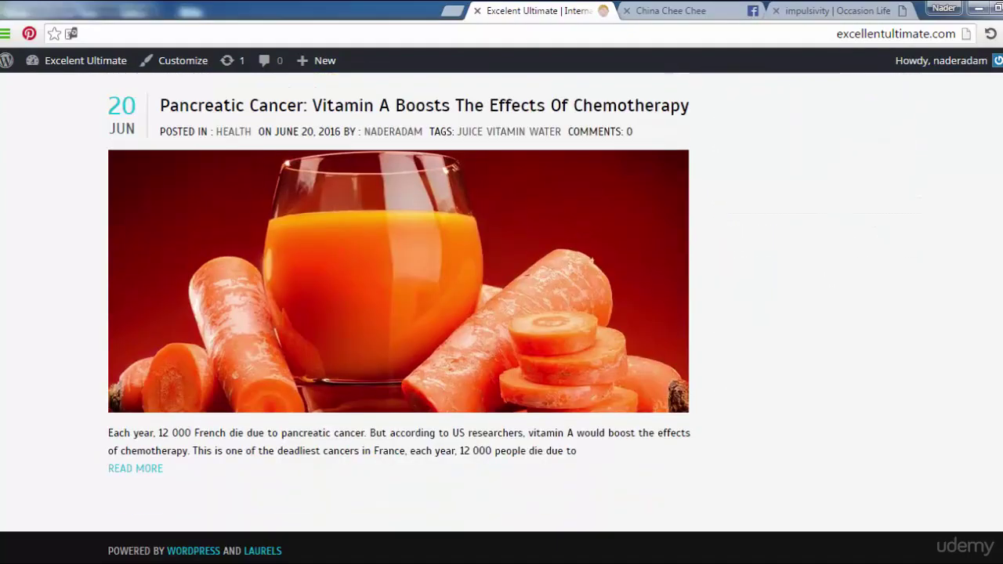
{"action": "scroll", "coordinate": [502, 319], "scroll_direction": "up", "scroll_amount": 15}
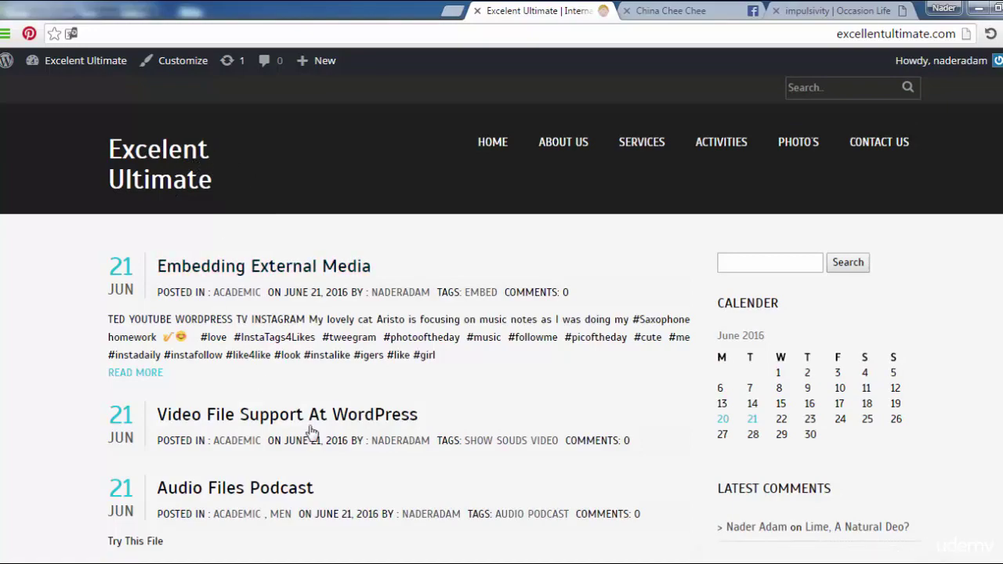
{"action": "scroll", "coordinate": [502, 313], "scroll_direction": "down", "scroll_amount": 6}
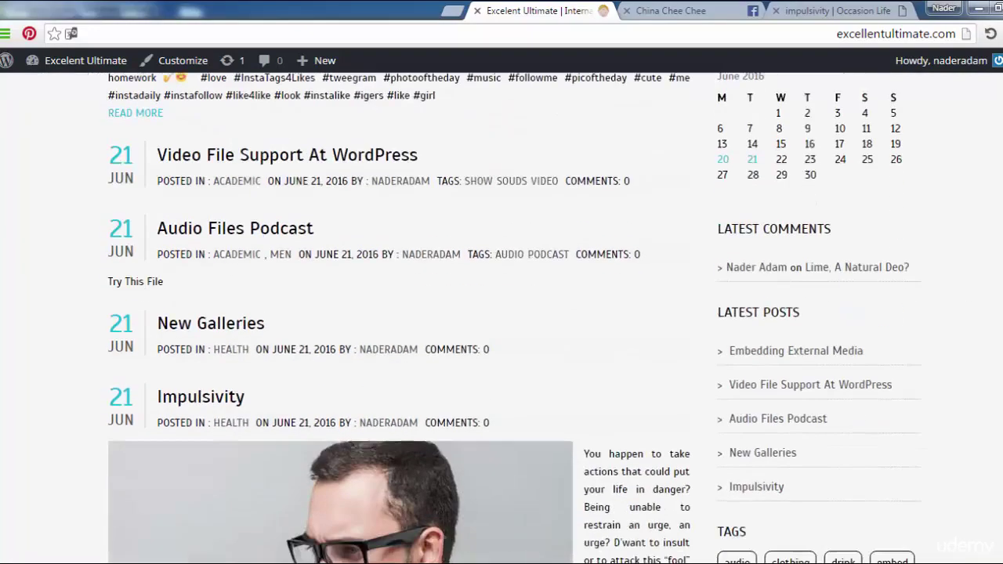
{"action": "scroll", "coordinate": [501, 313], "scroll_direction": "up", "scroll_amount": 5}
{"action": "scroll", "coordinate": [738, 208], "scroll_direction": "up", "scroll_amount": 1}
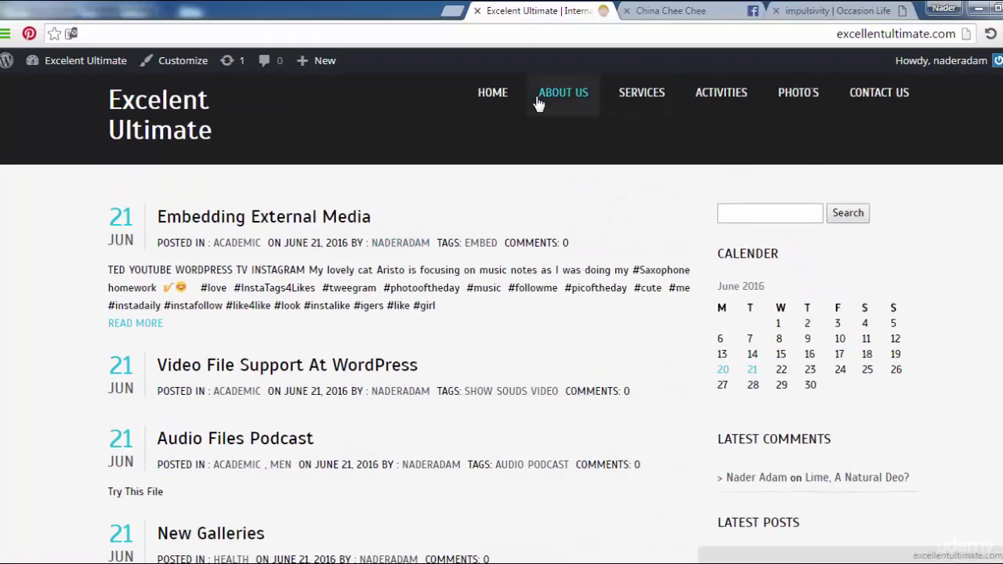
{"action": "left_click", "coordinate": [498, 96]}
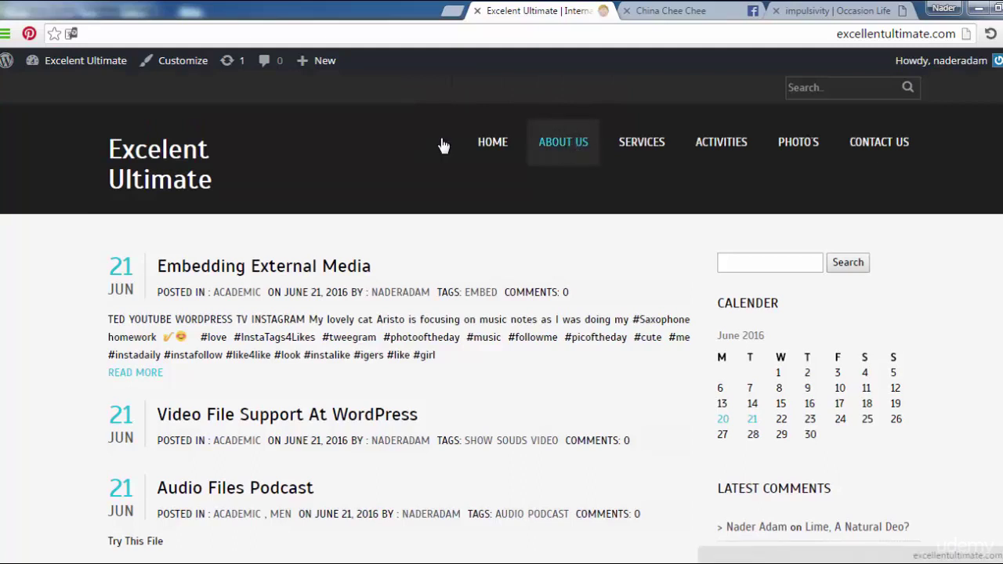
Open the site customizer and review its Site Identity, Colors, Background Image, Menus and Widgets sections.
{"action": "mouse_move", "coordinate": [117, 69]}
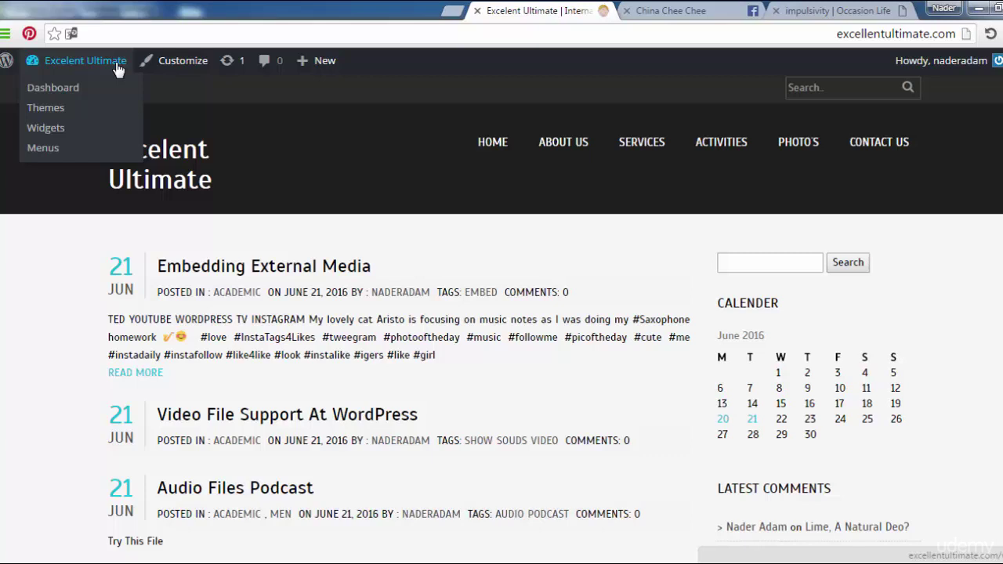
{"action": "left_click", "coordinate": [182, 63]}
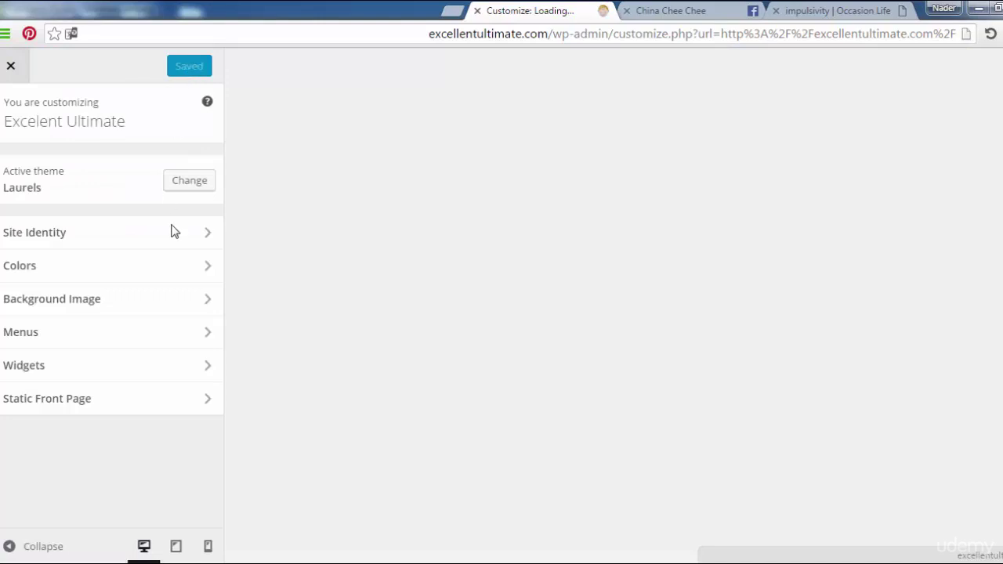
{"action": "left_click", "coordinate": [130, 234]}
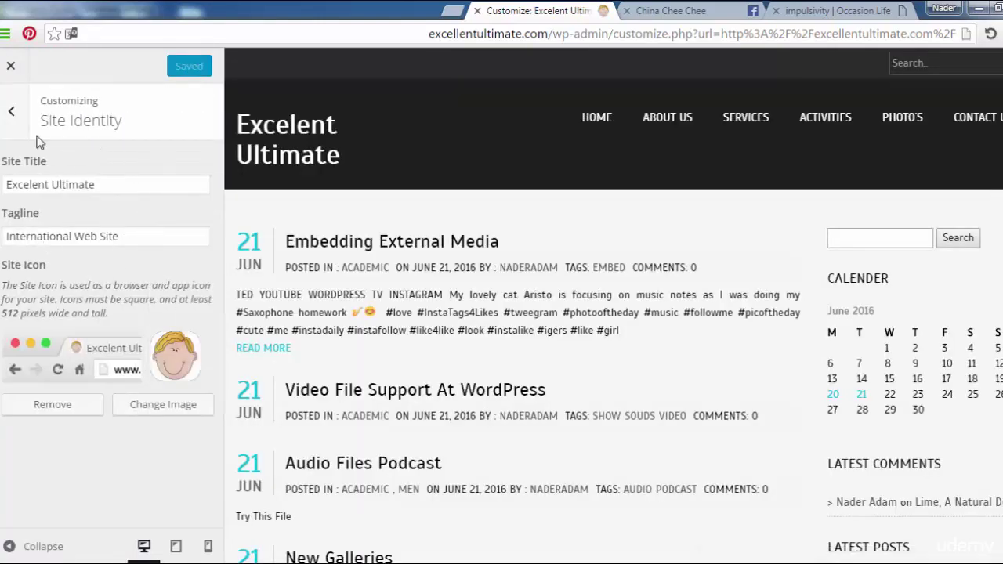
{"action": "left_click", "coordinate": [12, 116]}
{"action": "left_click", "coordinate": [97, 269]}
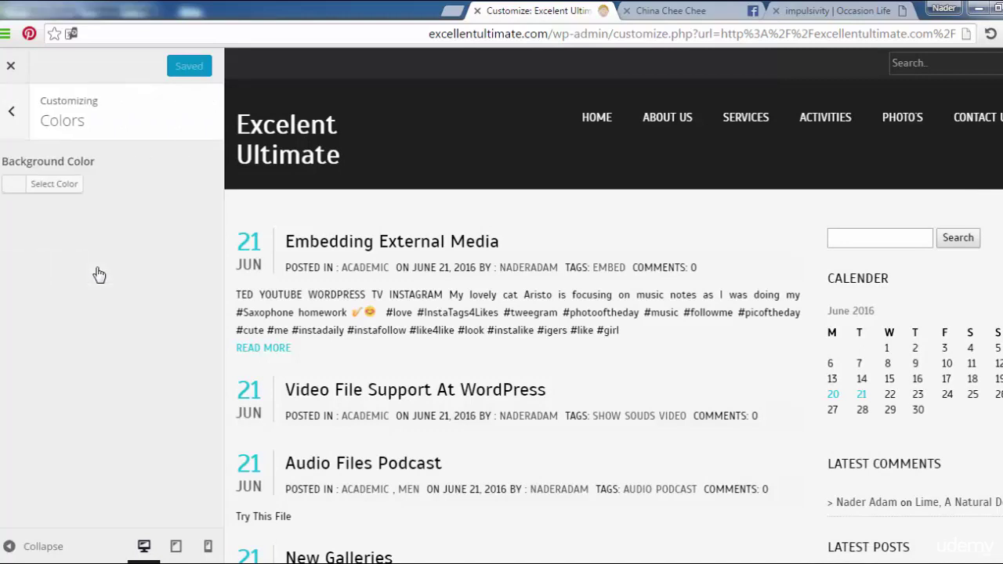
{"action": "left_click", "coordinate": [12, 112]}
{"action": "left_click", "coordinate": [82, 293]}
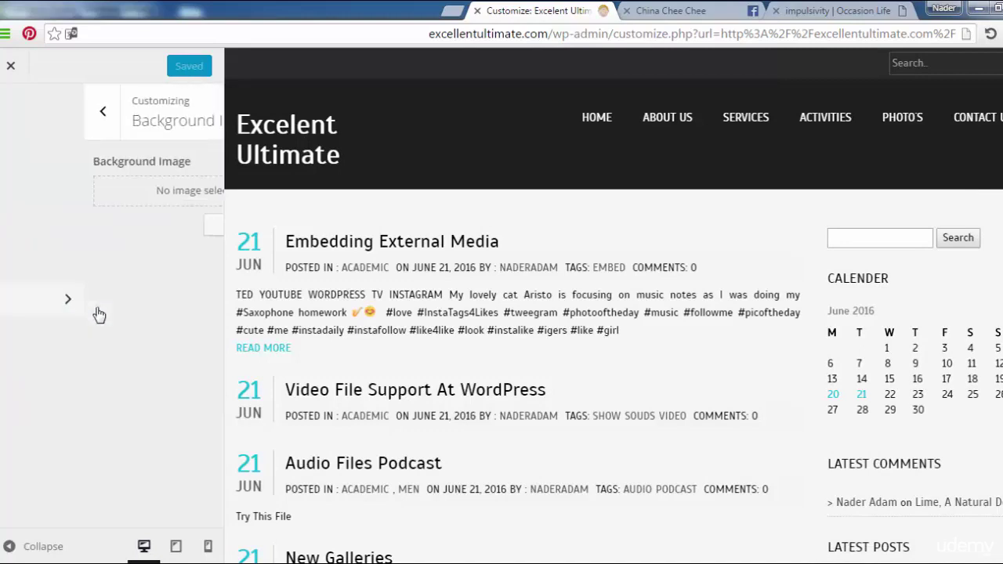
{"action": "left_click", "coordinate": [12, 103]}
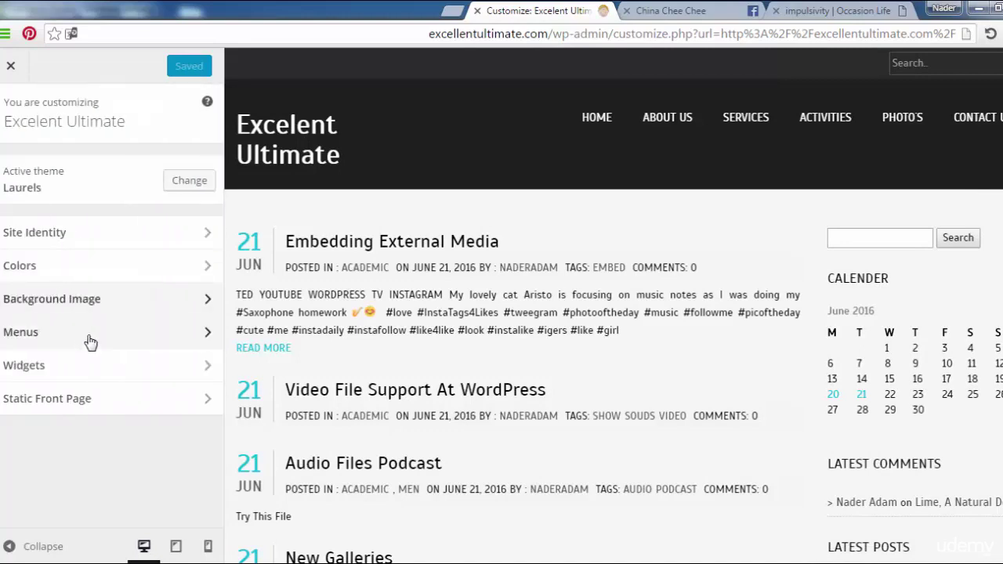
{"action": "left_click", "coordinate": [92, 340]}
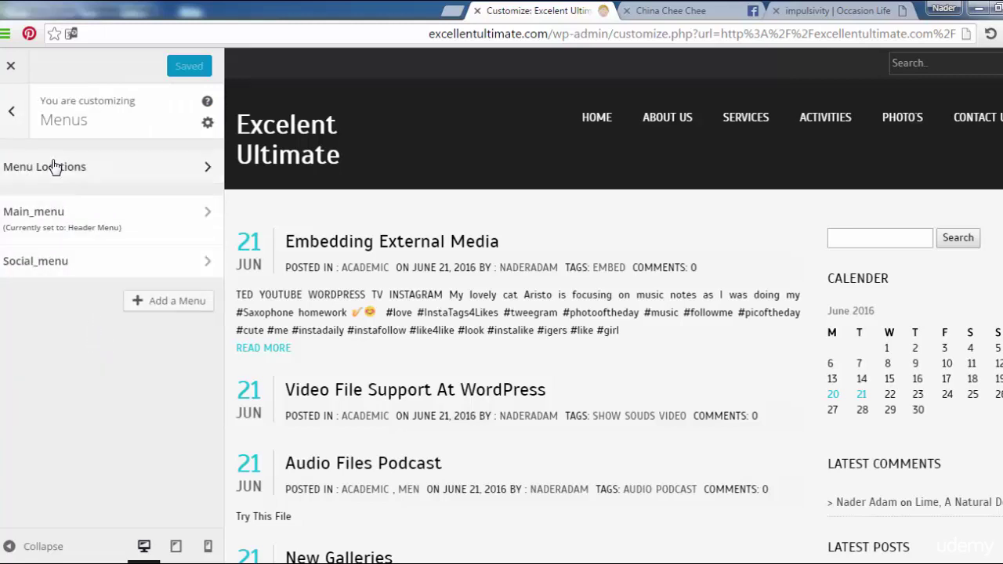
{"action": "left_click", "coordinate": [12, 114]}
{"action": "left_click", "coordinate": [103, 367]}
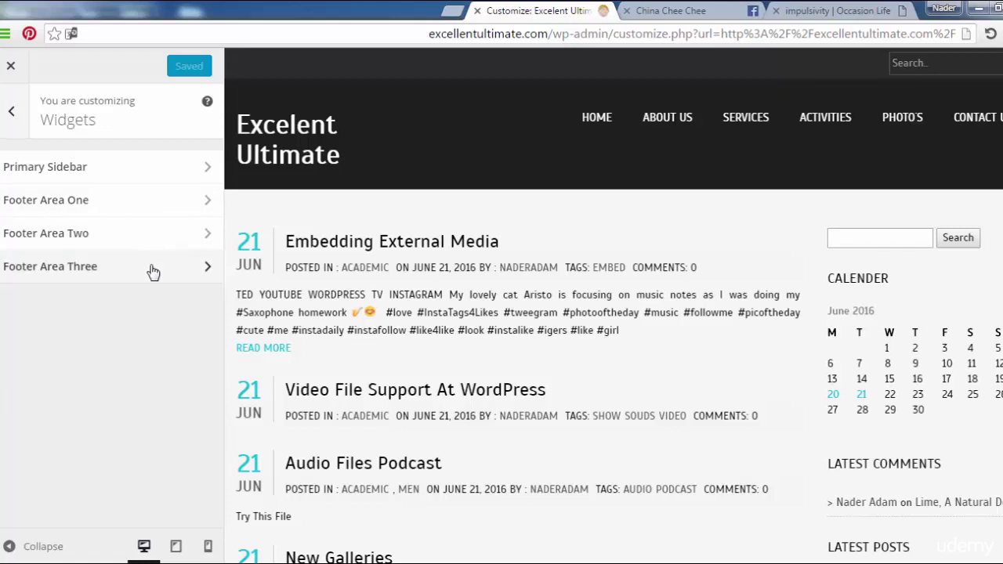
Review the Static Front Page section, trying the static page option and returning the front page display to latest posts.
{"action": "left_click", "coordinate": [16, 110]}
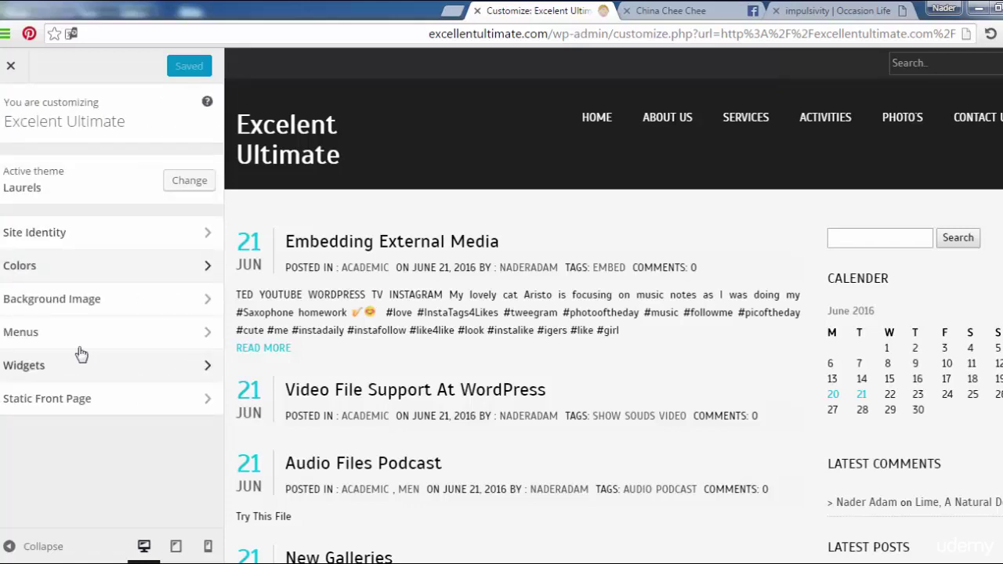
{"action": "left_click", "coordinate": [103, 403]}
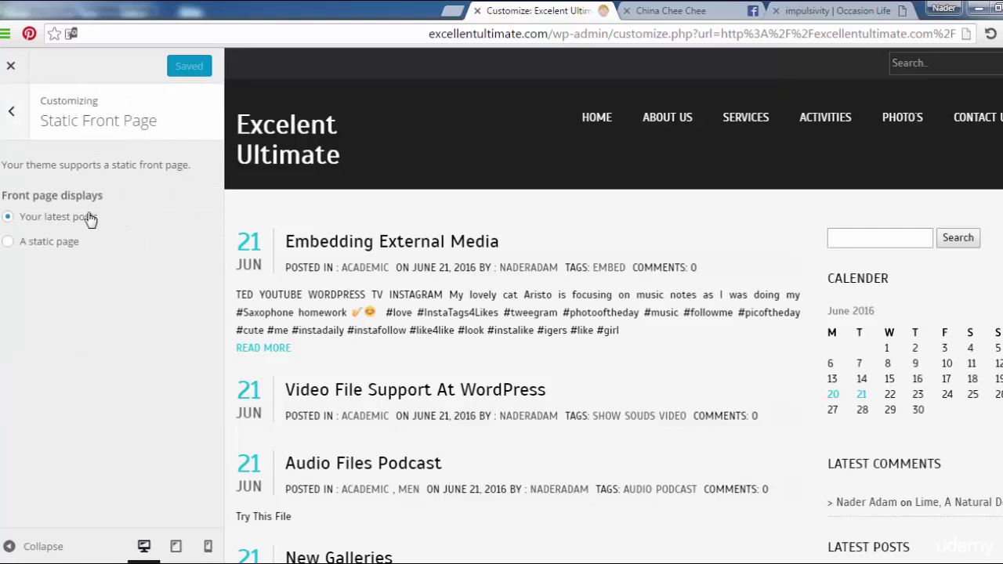
{"action": "left_click", "coordinate": [47, 245]}
{"action": "left_click", "coordinate": [31, 221]}
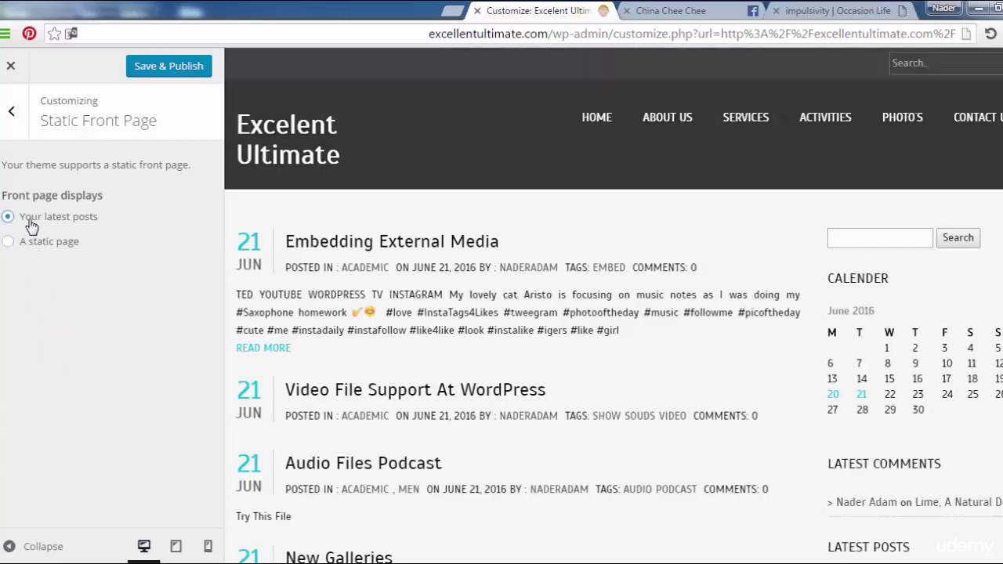
{"action": "left_click", "coordinate": [39, 243]}
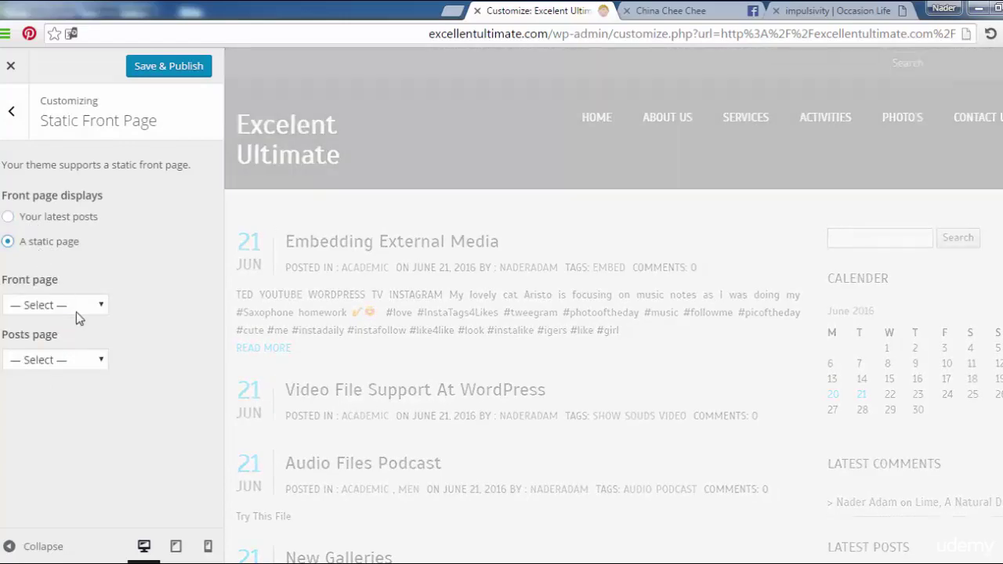
{"action": "left_click", "coordinate": [76, 312]}
{"action": "left_click", "coordinate": [54, 255]}
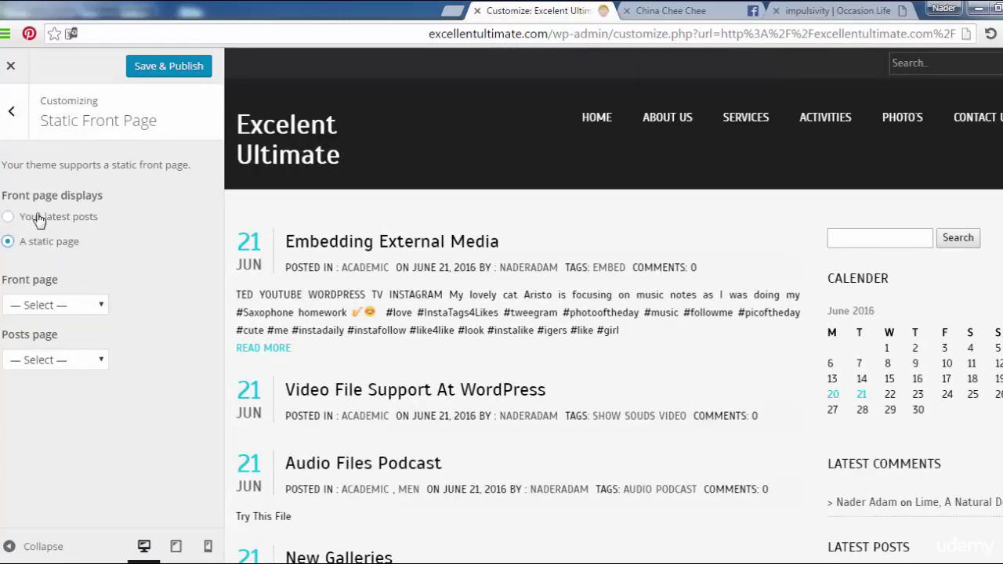
{"action": "left_click", "coordinate": [38, 220]}
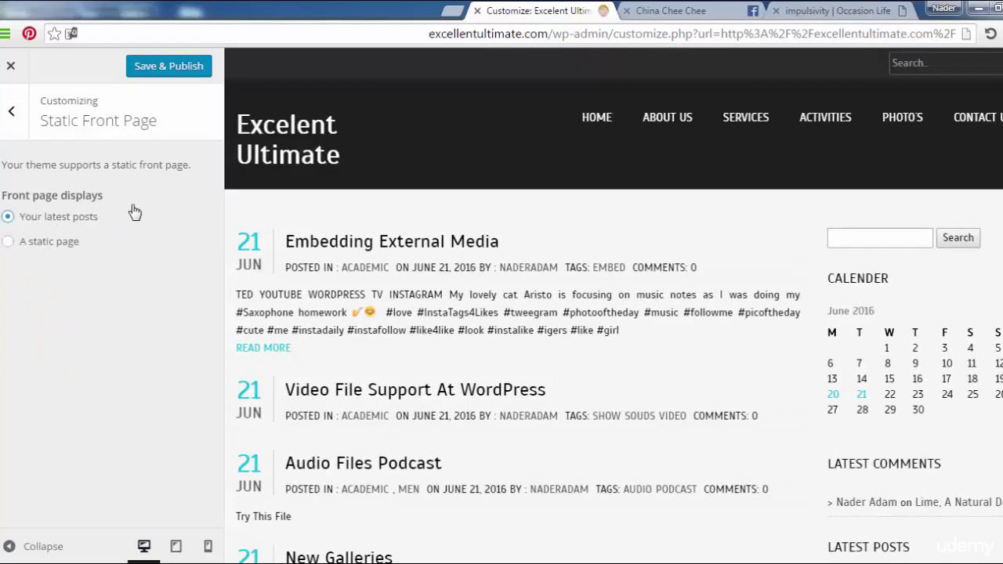
Save and publish the customizer settings, and close the customizer to return to the live site.
{"action": "left_click", "coordinate": [12, 68]}
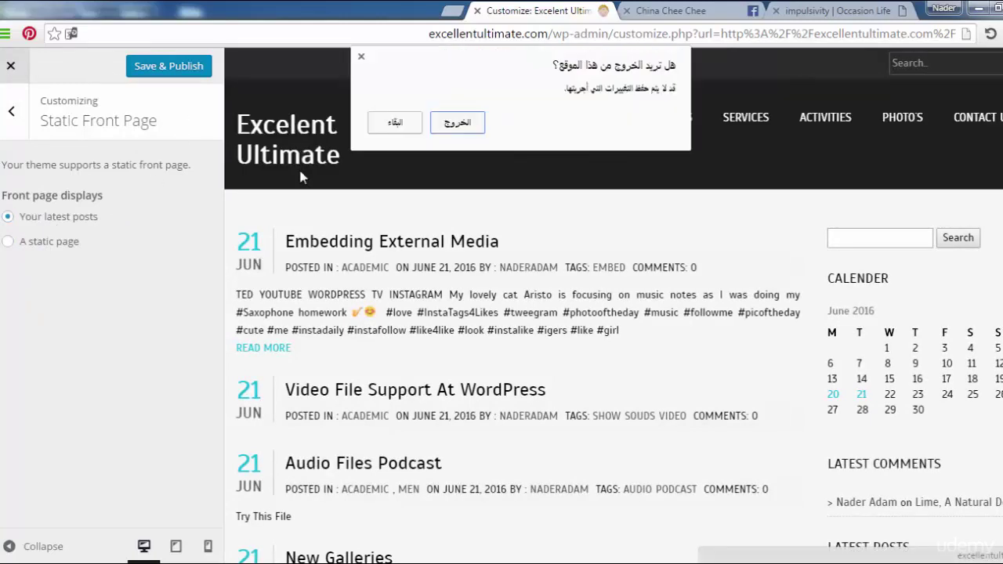
{"action": "left_click", "coordinate": [439, 130]}
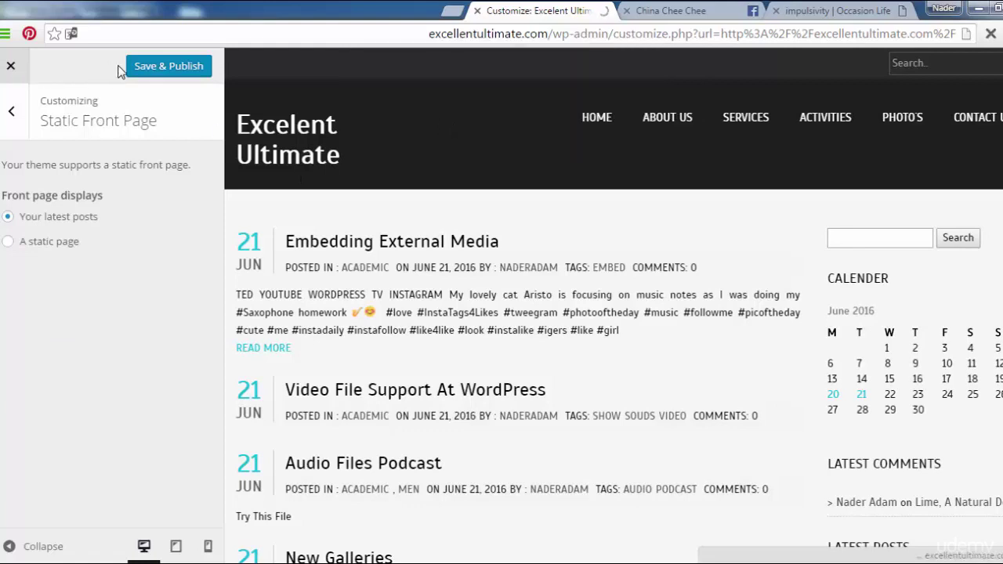
{"action": "left_click", "coordinate": [145, 69]}
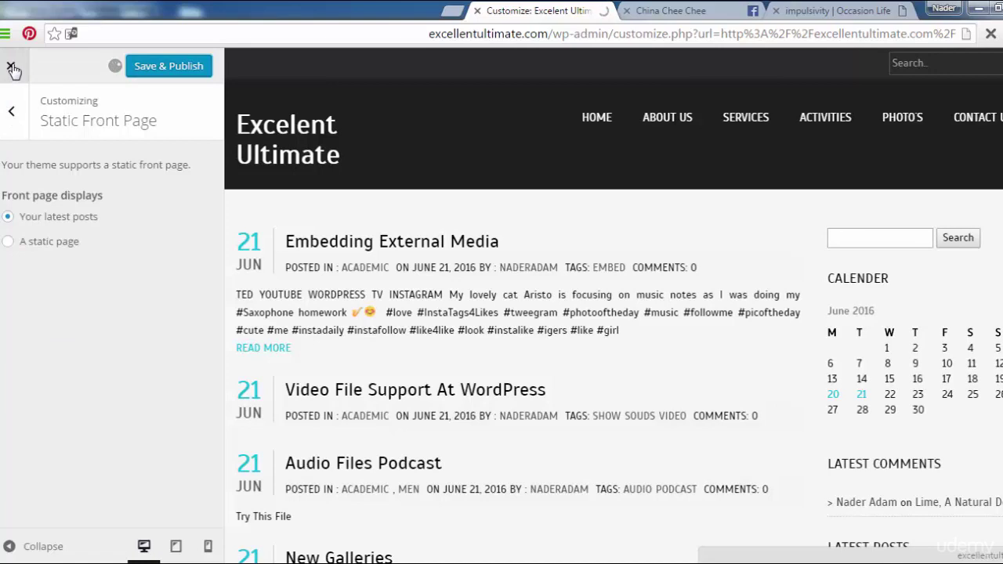
{"action": "left_click", "coordinate": [14, 106]}
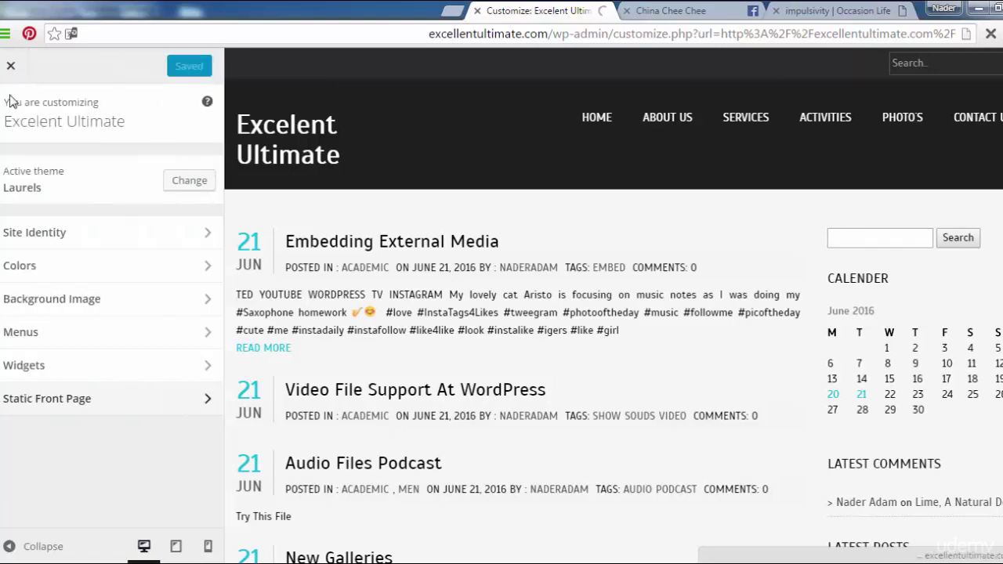
{"action": "left_click", "coordinate": [11, 68]}
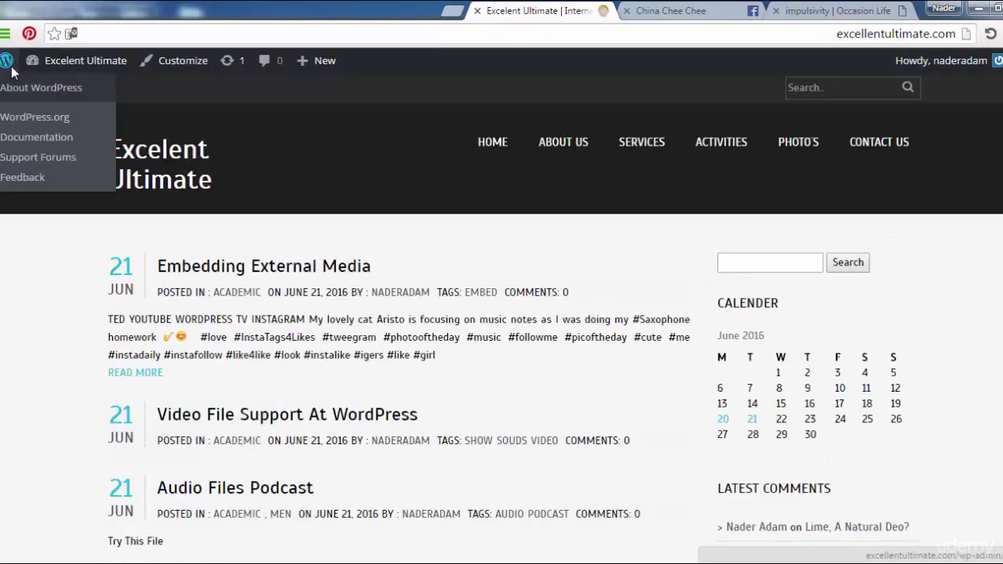
Return to the admin dashboard and open the Laurels theme's Theme Options page.
{"action": "mouse_move", "coordinate": [92, 61]}
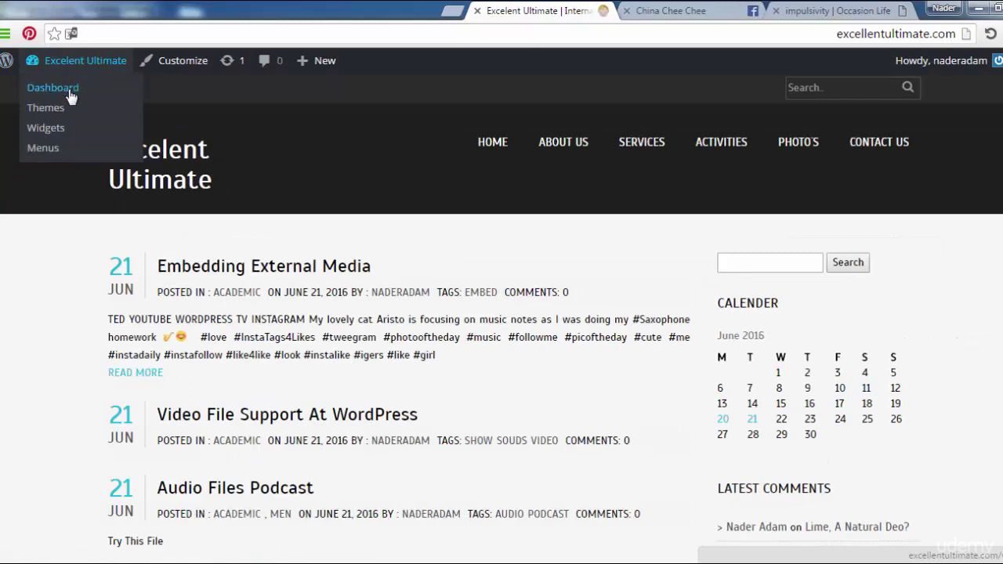
{"action": "left_click", "coordinate": [69, 92]}
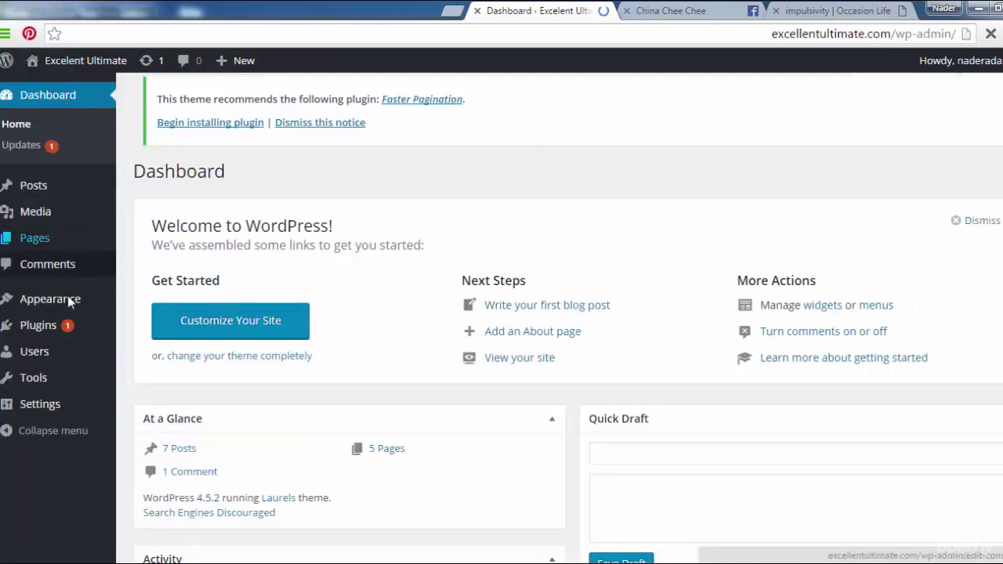
{"action": "mouse_move", "coordinate": [65, 305]}
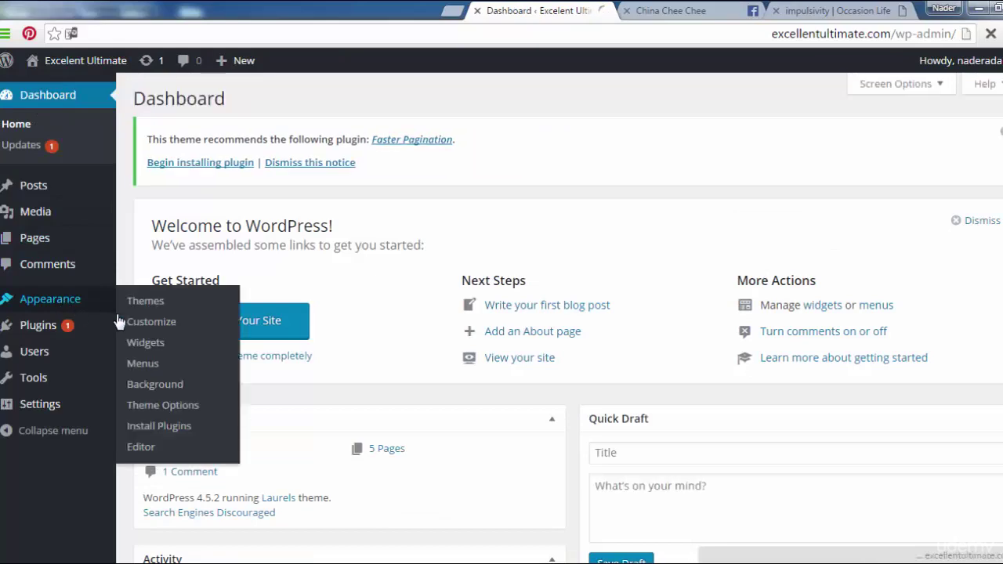
{"action": "left_click", "coordinate": [142, 303]}
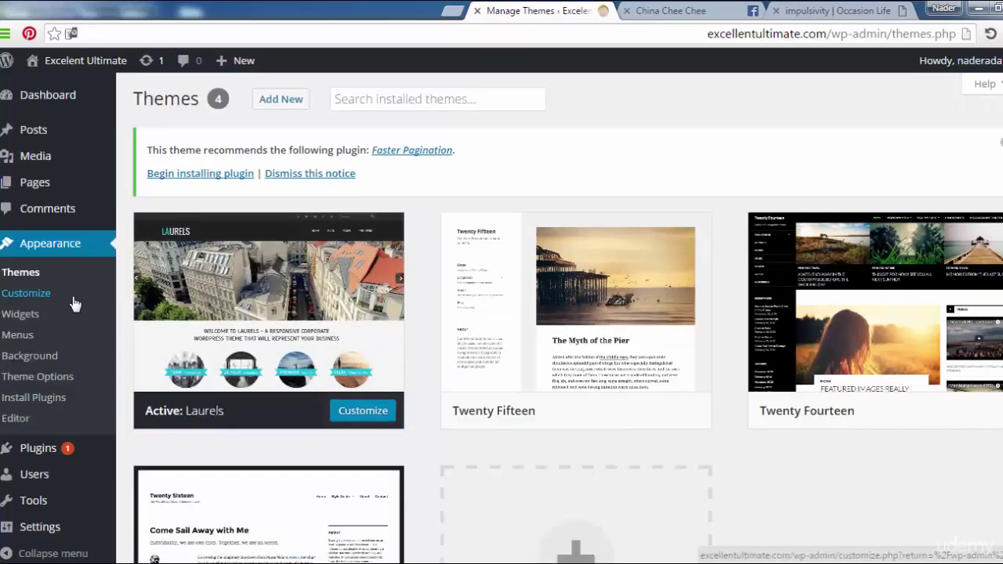
{"action": "left_click", "coordinate": [46, 379]}
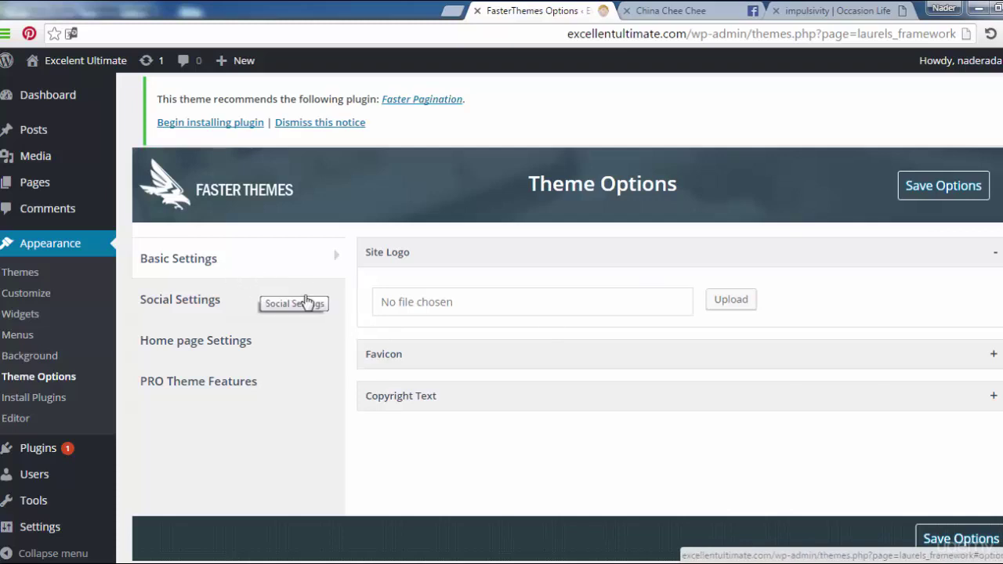
Review the theme's Social Settings, and open the Home page Settings to examine the banner slider, title bar and first section options.
{"action": "left_click", "coordinate": [232, 315]}
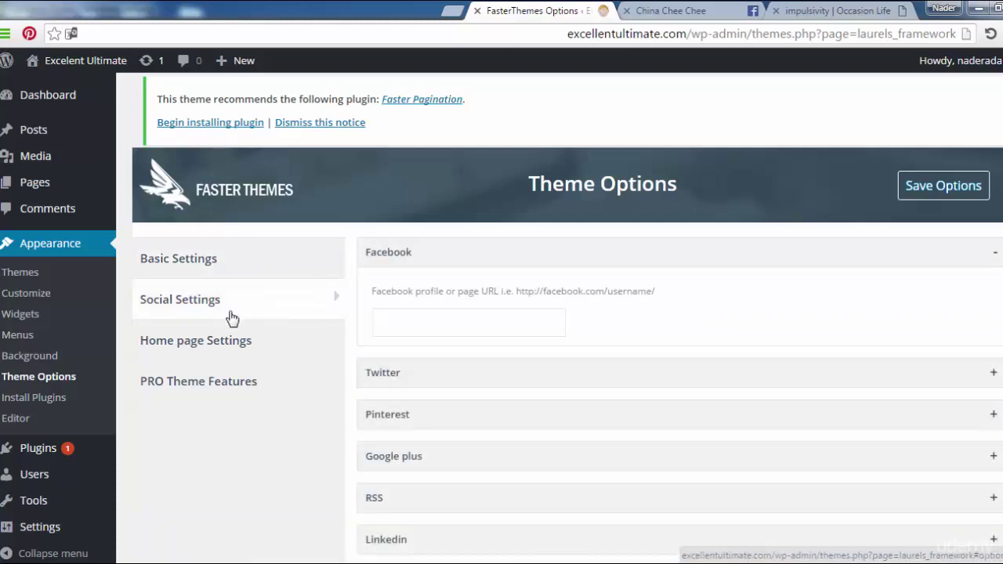
{"action": "left_click", "coordinate": [243, 355]}
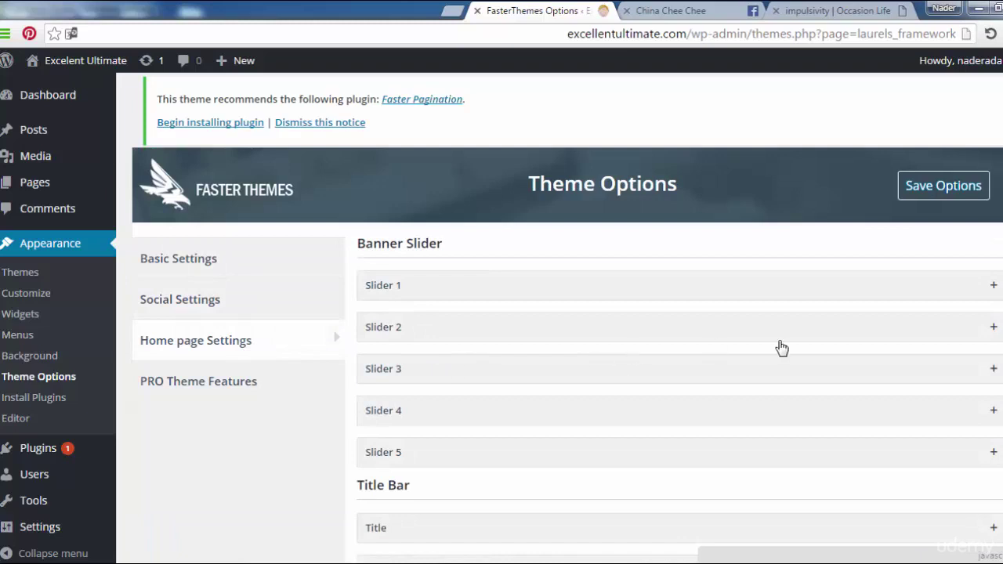
{"action": "scroll", "coordinate": [887, 272], "scroll_direction": "down", "scroll_amount": 1}
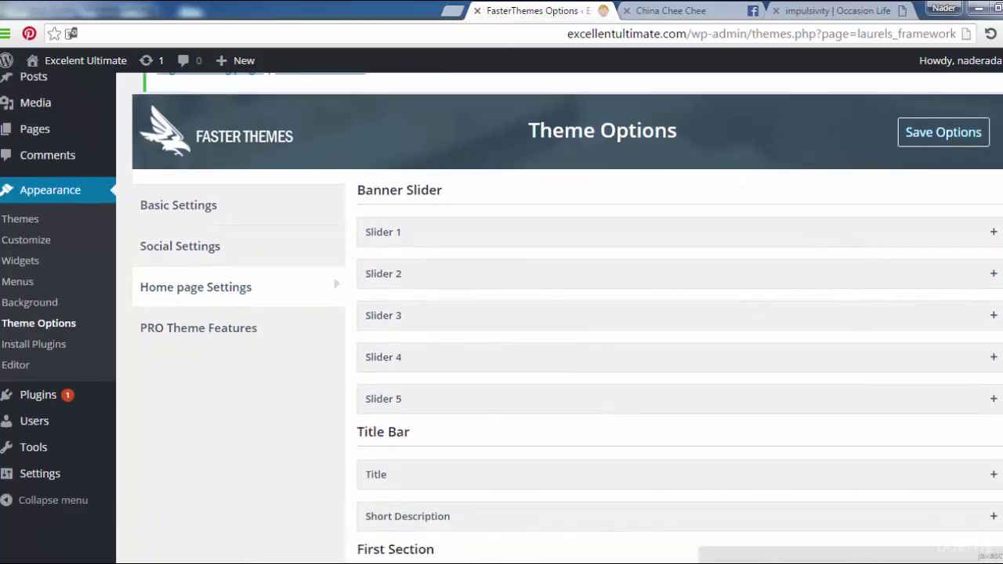
{"action": "scroll", "coordinate": [560, 314], "scroll_direction": "down", "scroll_amount": 2}
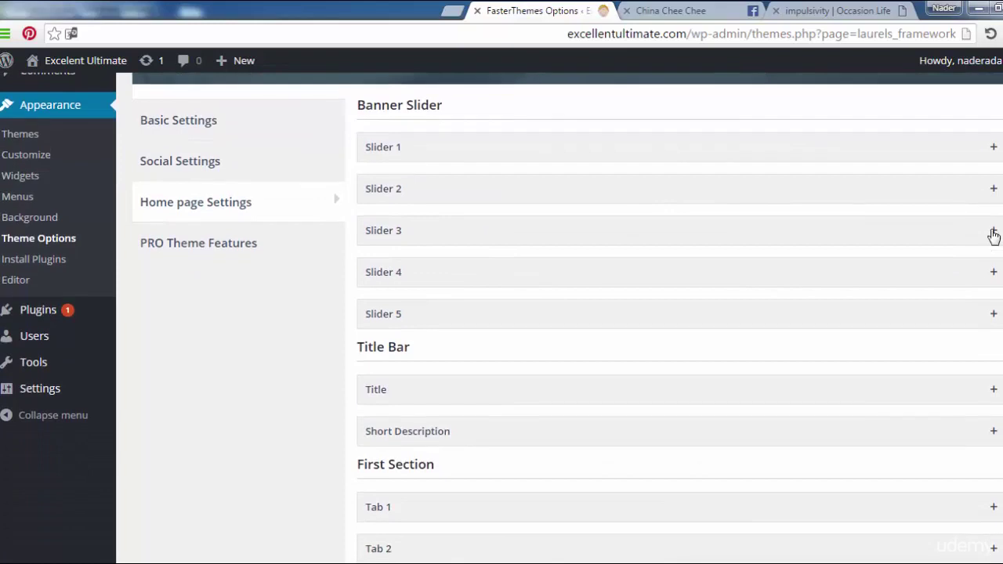
Set the Slider 1 image to the limes picture Lime-Shortage-Linked-to-Mexican-Drug-Cartel-768x432-1.jpg from the media library.
{"action": "left_click", "coordinate": [972, 150]}
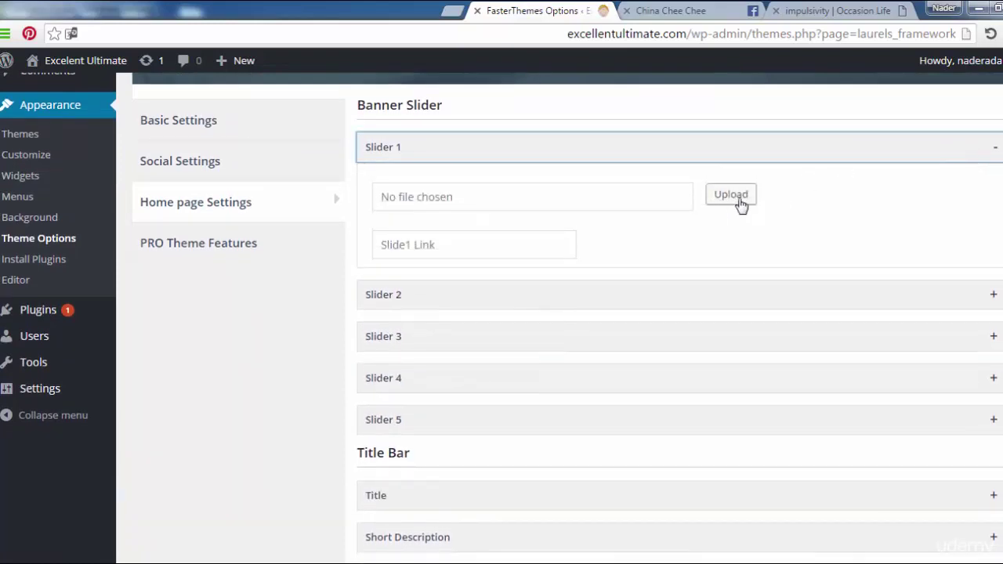
{"action": "left_click", "coordinate": [739, 201]}
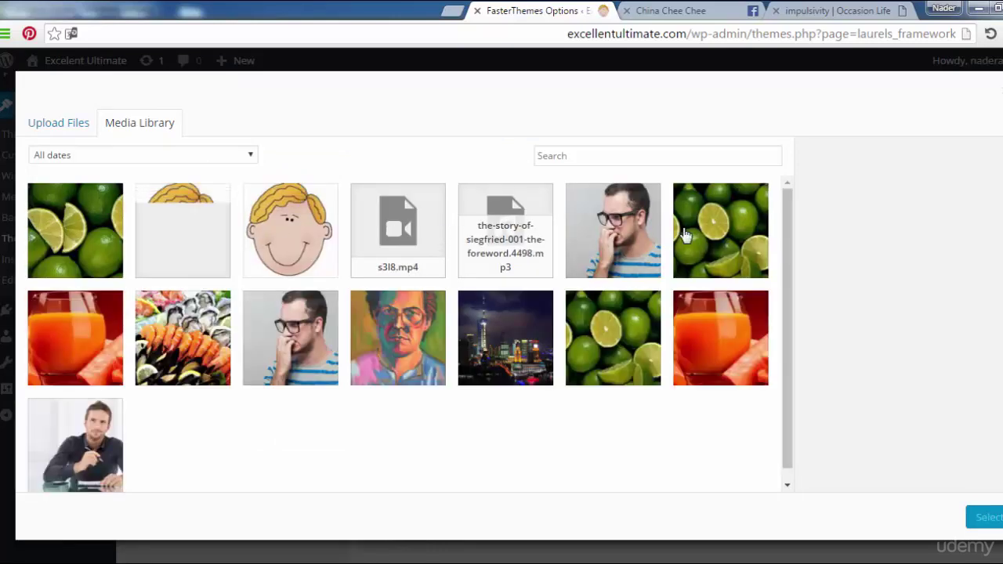
{"action": "left_click", "coordinate": [685, 235]}
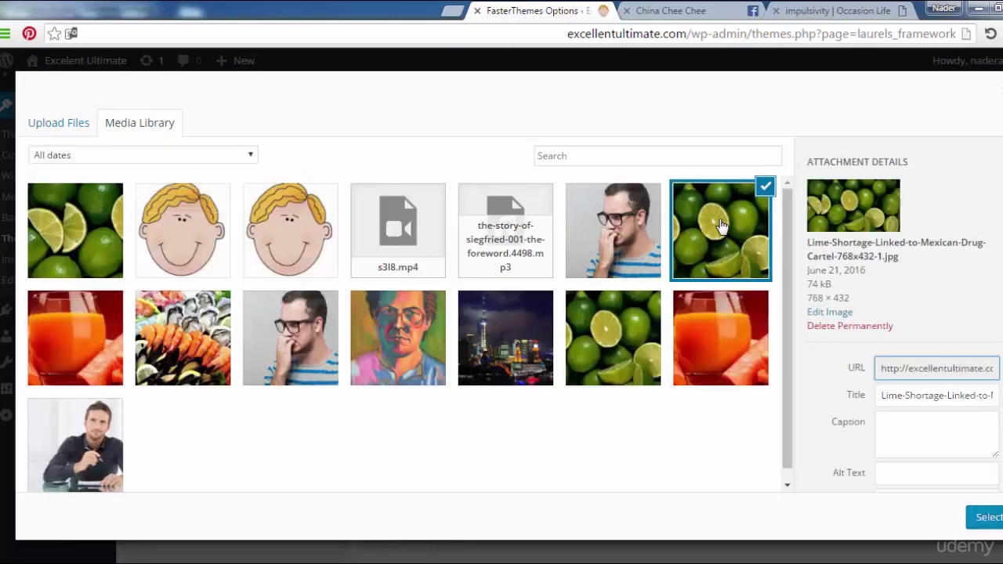
{"action": "left_click", "coordinate": [986, 518]}
Set the Slider 2 image to the carrot juice picture from the media library.
{"action": "scroll", "coordinate": [889, 424], "scroll_direction": "down", "scroll_amount": 1}
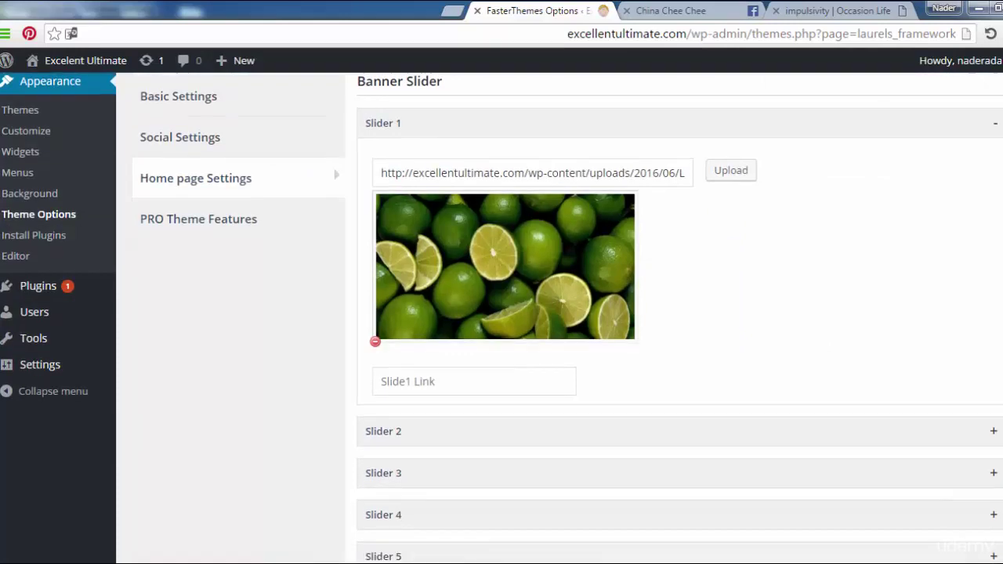
{"action": "scroll", "coordinate": [976, 304], "scroll_direction": "down", "scroll_amount": 2}
{"action": "left_click", "coordinate": [956, 295]}
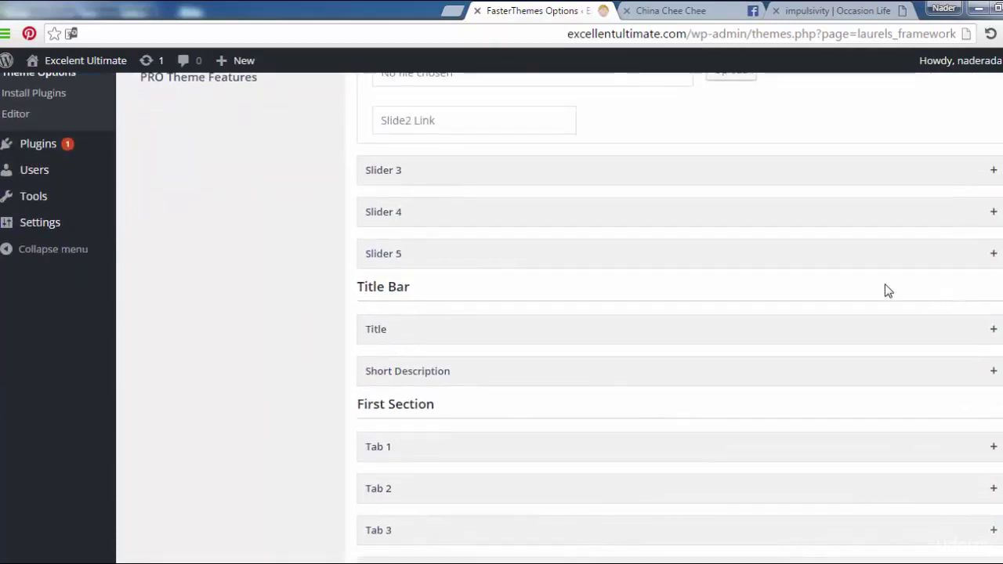
{"action": "scroll", "coordinate": [885, 289], "scroll_direction": "up", "scroll_amount": 2}
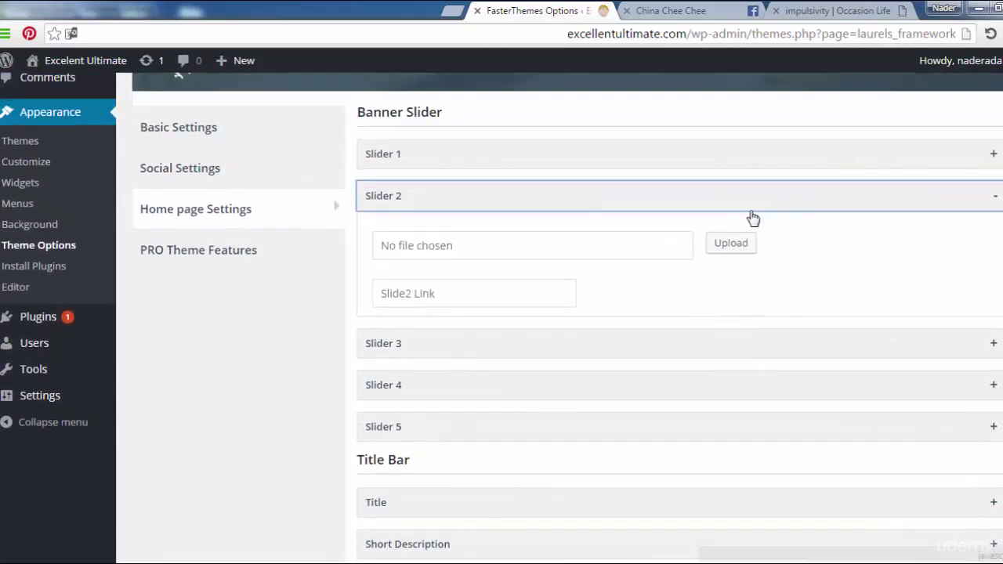
{"action": "left_click", "coordinate": [727, 248]}
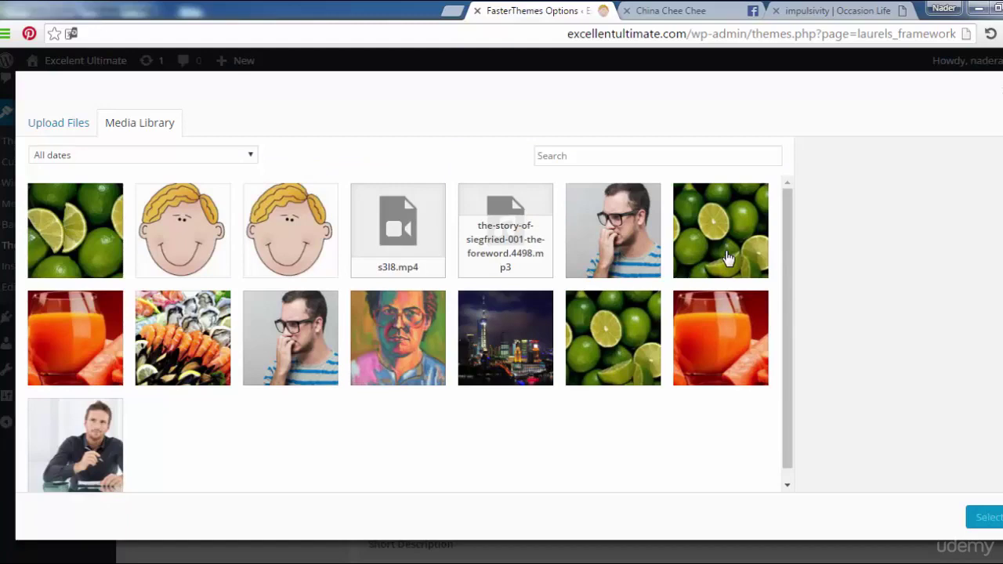
{"action": "left_click", "coordinate": [700, 346]}
{"action": "left_click", "coordinate": [985, 515]}
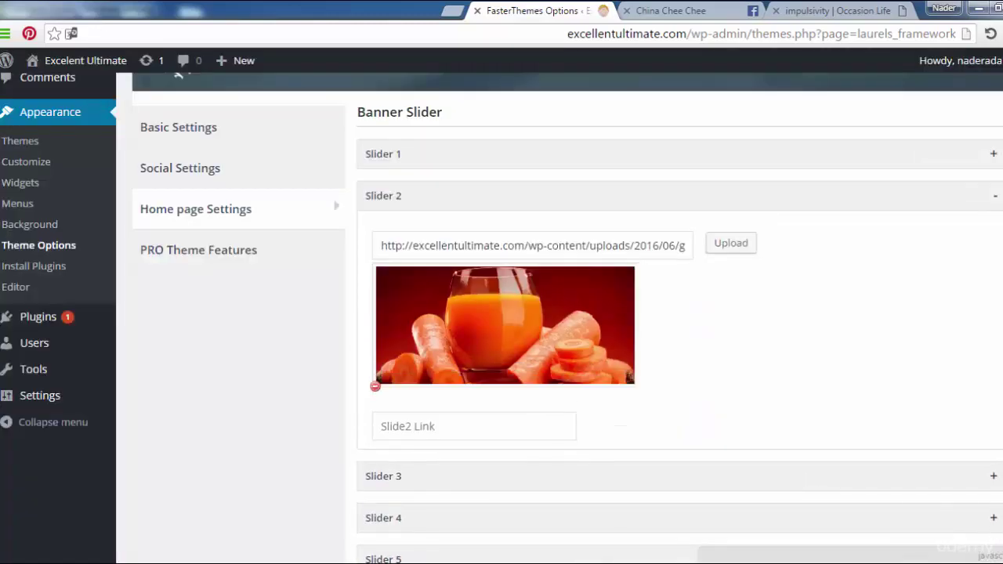
Set the Slider 3 image to the seafood picture a.jpg from the media library.
{"action": "scroll", "coordinate": [992, 522], "scroll_direction": "up", "scroll_amount": 1}
{"action": "scroll", "coordinate": [937, 216], "scroll_direction": "up", "scroll_amount": 1}
{"action": "scroll", "coordinate": [938, 216], "scroll_direction": "down", "scroll_amount": 2}
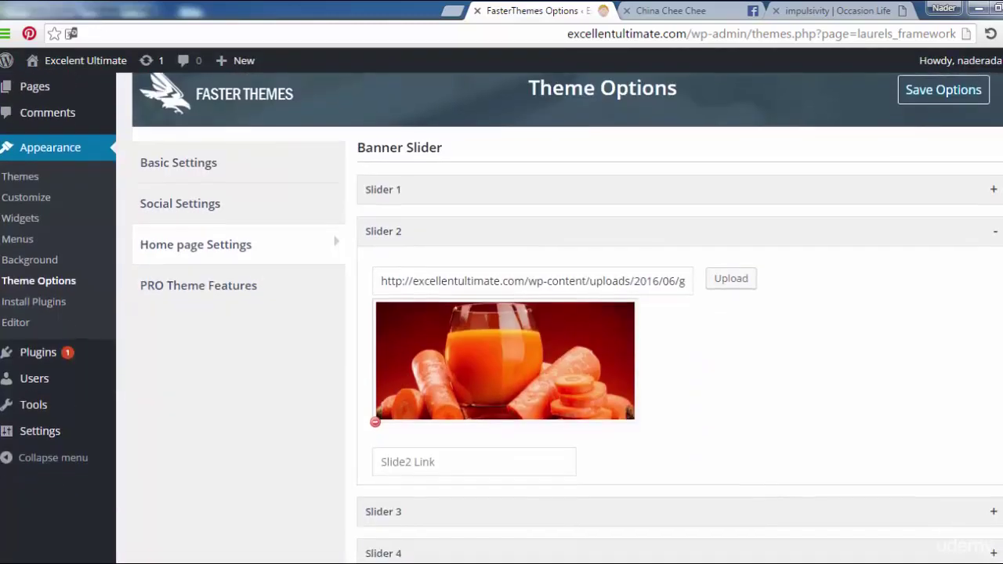
{"action": "left_click", "coordinate": [869, 141]}
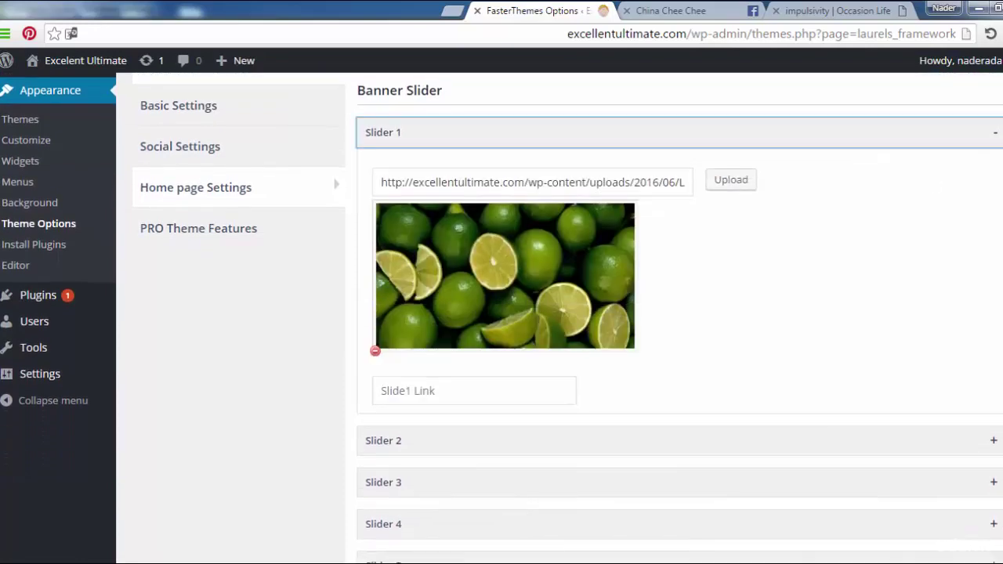
{"action": "scroll", "coordinate": [859, 284], "scroll_direction": "down", "scroll_amount": 3}
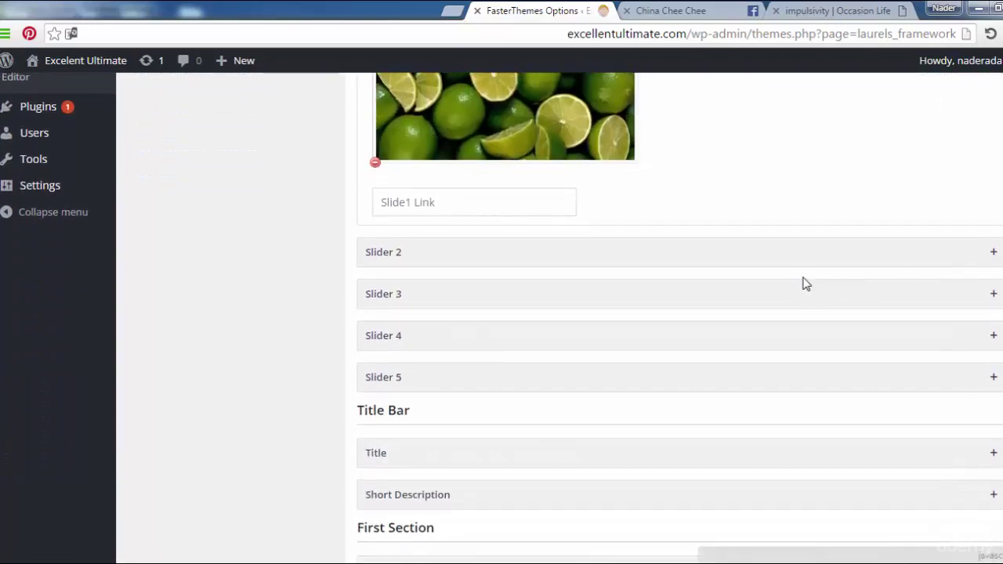
{"action": "left_click", "coordinate": [803, 268]}
{"action": "left_click", "coordinate": [800, 265]}
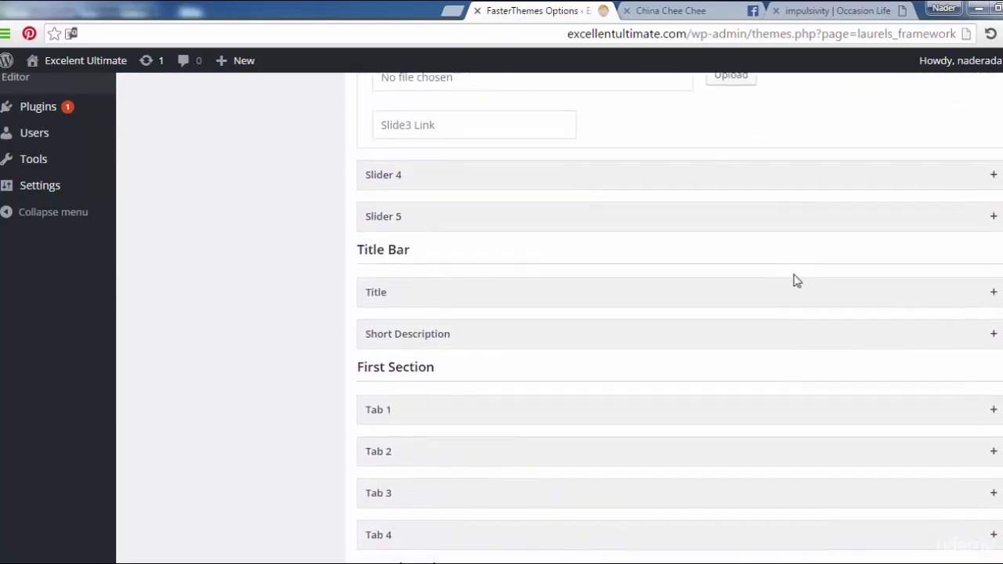
{"action": "scroll", "coordinate": [755, 293], "scroll_direction": "up", "scroll_amount": 3}
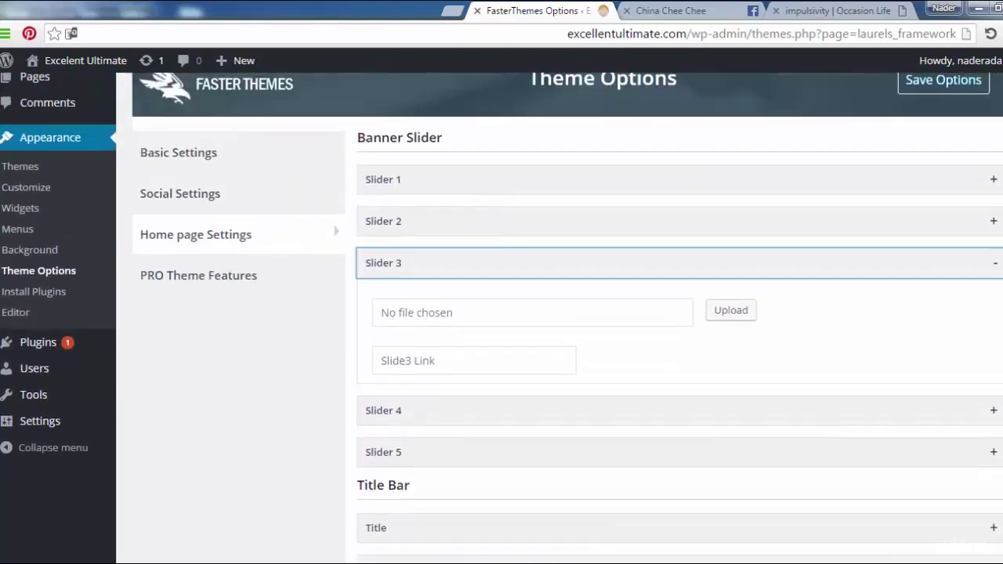
{"action": "left_click", "coordinate": [731, 327]}
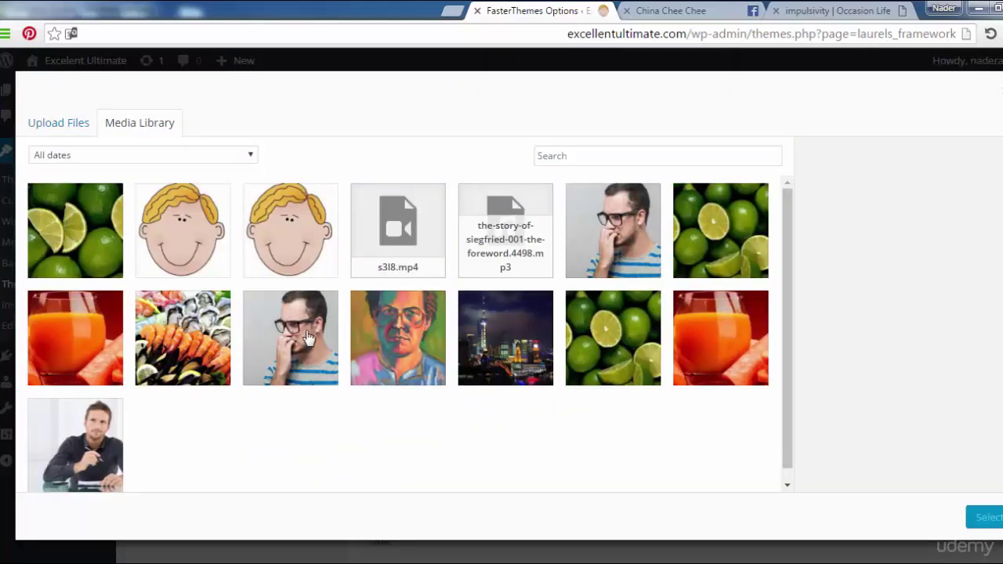
{"action": "left_click", "coordinate": [206, 344]}
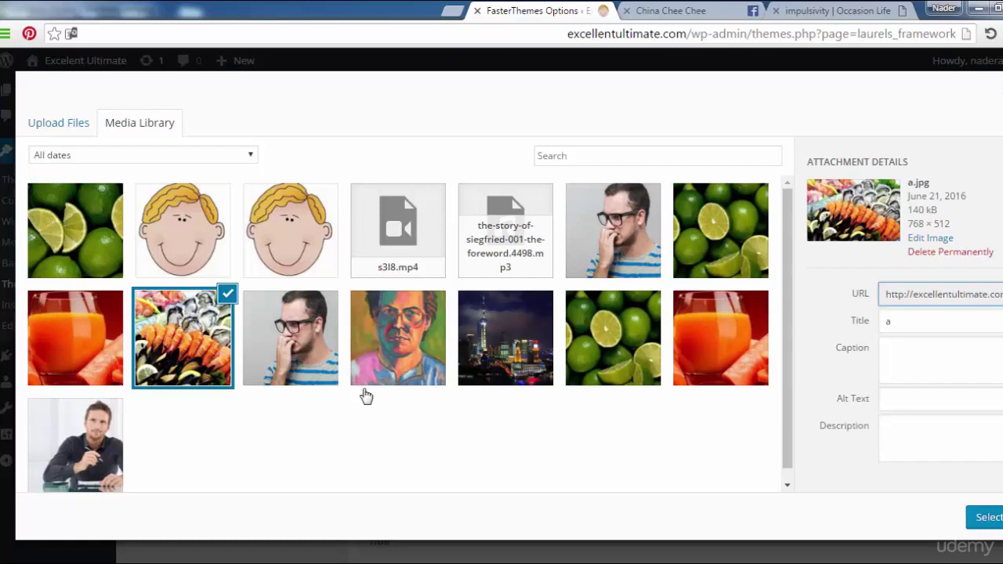
{"action": "left_click", "coordinate": [972, 518]}
{"action": "scroll", "coordinate": [677, 313], "scroll_direction": "down", "scroll_amount": 2}
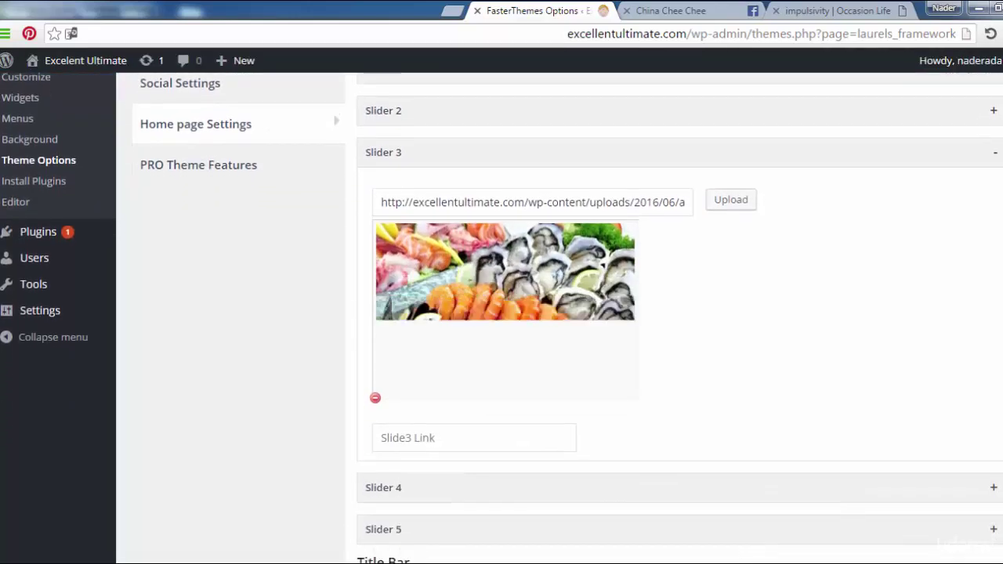
Look over the remaining home page sections and save the theme options.
{"action": "scroll", "coordinate": [677, 313], "scroll_direction": "down", "scroll_amount": 3}
{"action": "scroll", "coordinate": [678, 314], "scroll_direction": "up", "scroll_amount": 3}
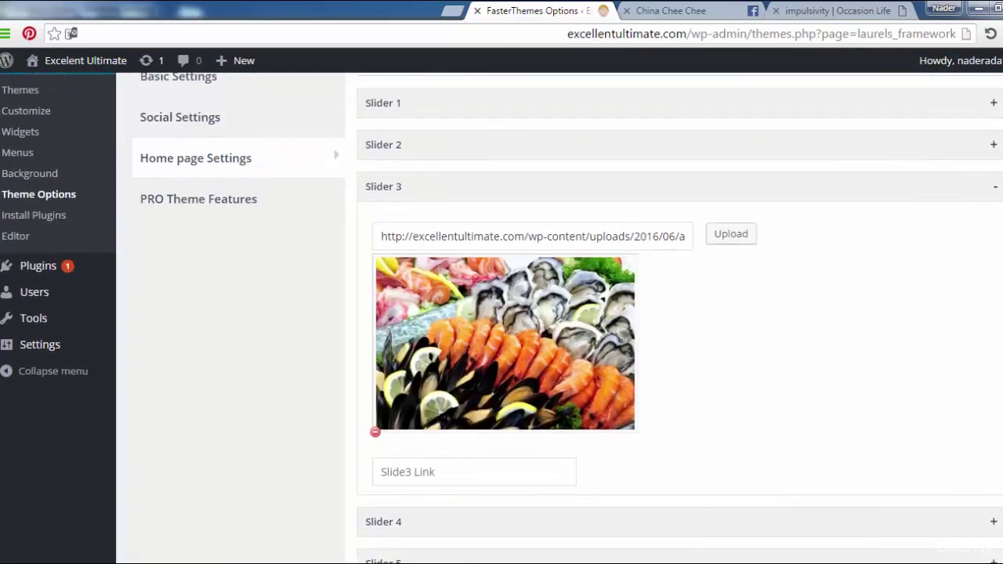
{"action": "scroll", "coordinate": [677, 314], "scroll_direction": "down", "scroll_amount": 5}
{"action": "scroll", "coordinate": [677, 314], "scroll_direction": "up", "scroll_amount": 2}
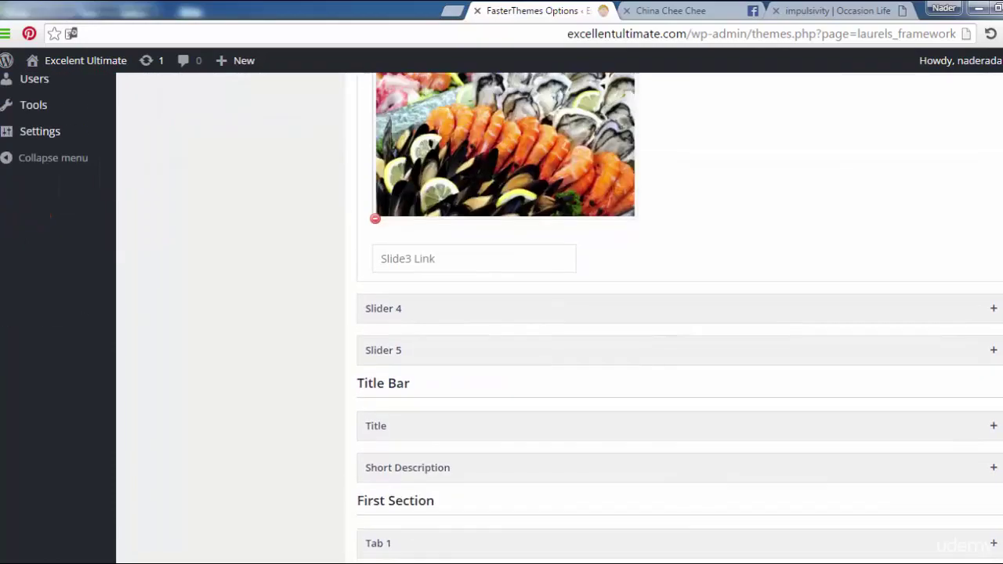
{"action": "scroll", "coordinate": [677, 314], "scroll_direction": "up", "scroll_amount": 4}
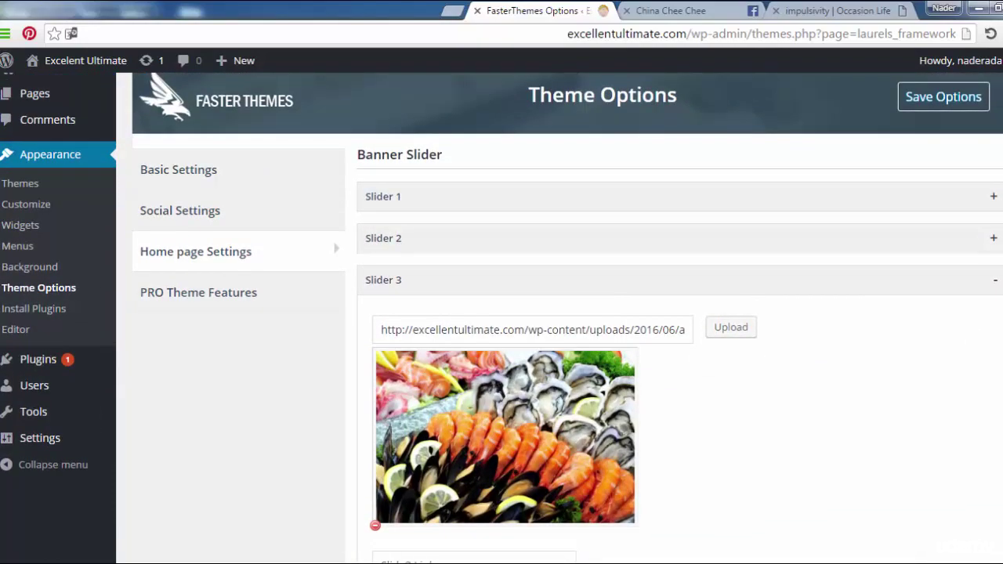
{"action": "scroll", "coordinate": [677, 313], "scroll_direction": "down", "scroll_amount": 7}
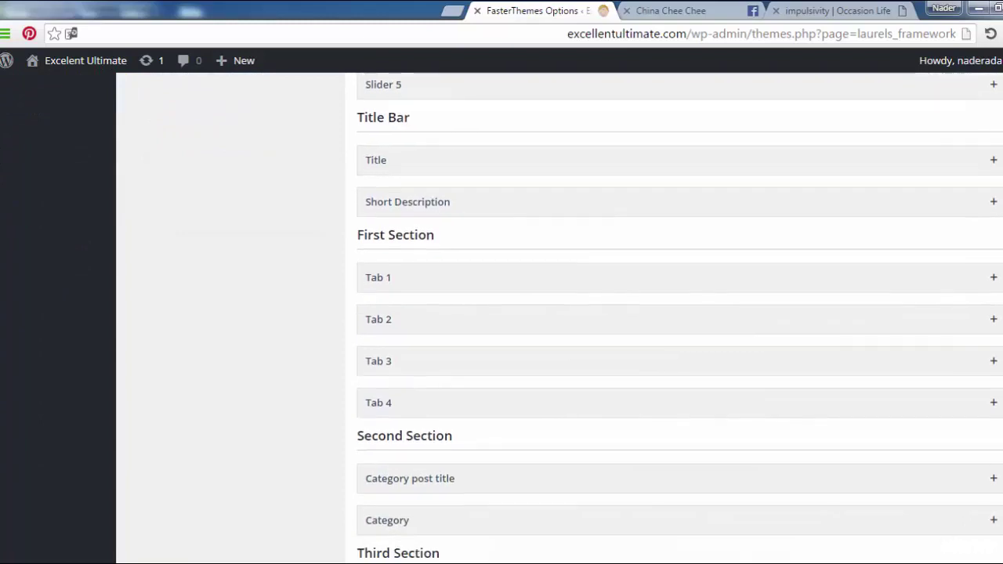
{"action": "scroll", "coordinate": [677, 313], "scroll_direction": "down", "scroll_amount": 2}
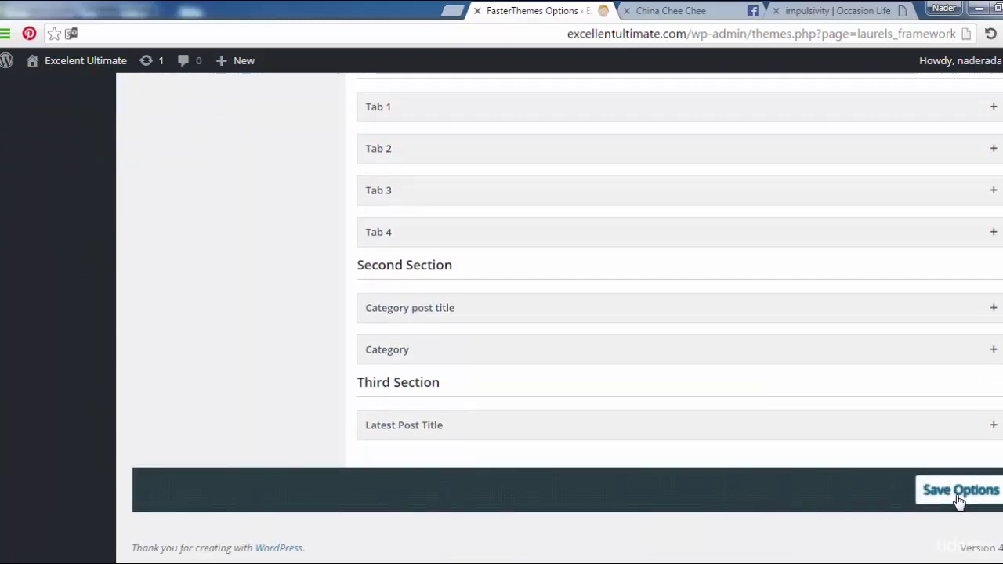
{"action": "left_click", "coordinate": [959, 499]}
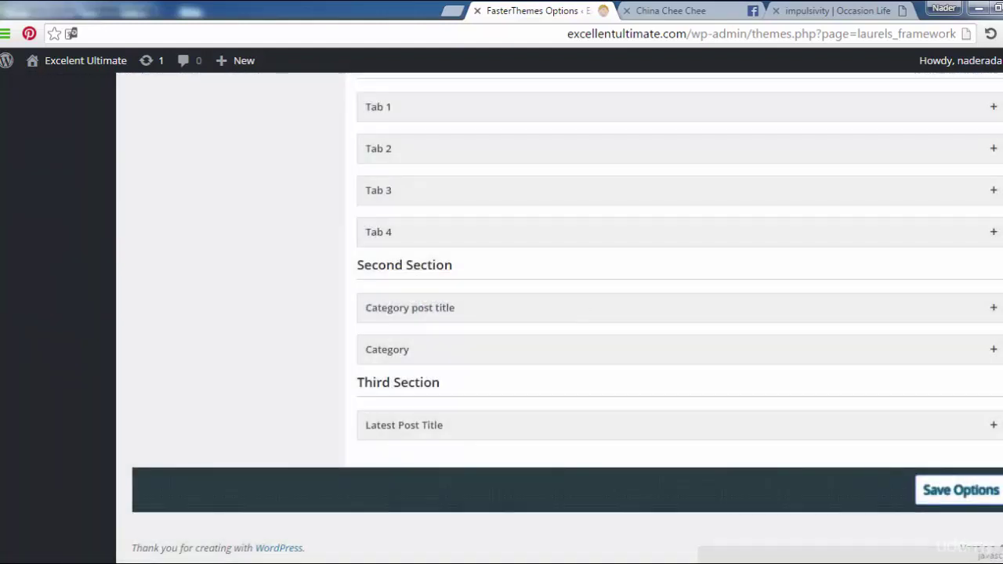
Open the PRO Theme Features section and review the features offered by the Laurels PRO version.
{"action": "scroll", "coordinate": [576, 309], "scroll_direction": "up", "scroll_amount": 1}
{"action": "scroll", "coordinate": [575, 309], "scroll_direction": "up", "scroll_amount": 12}
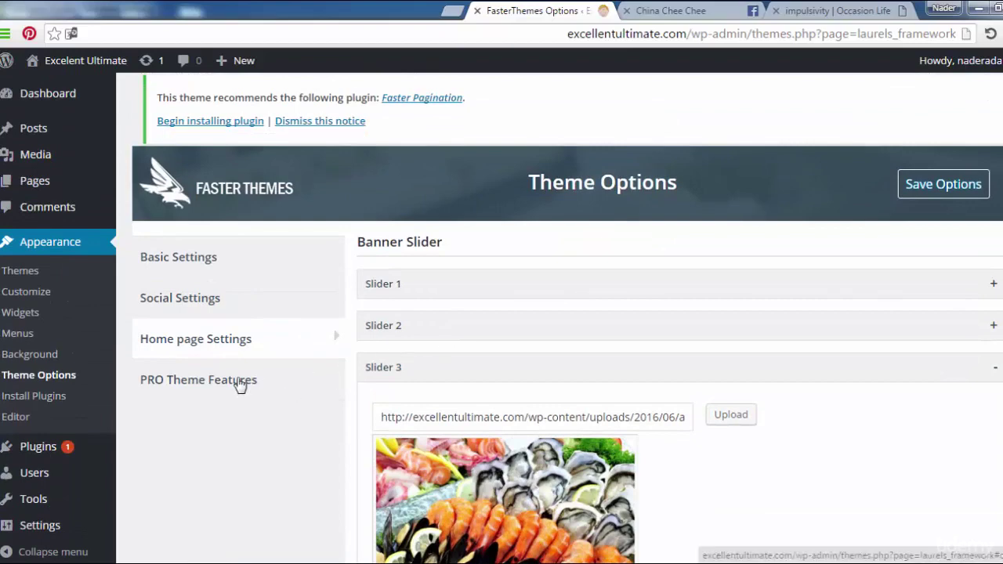
{"action": "left_click", "coordinate": [204, 387]}
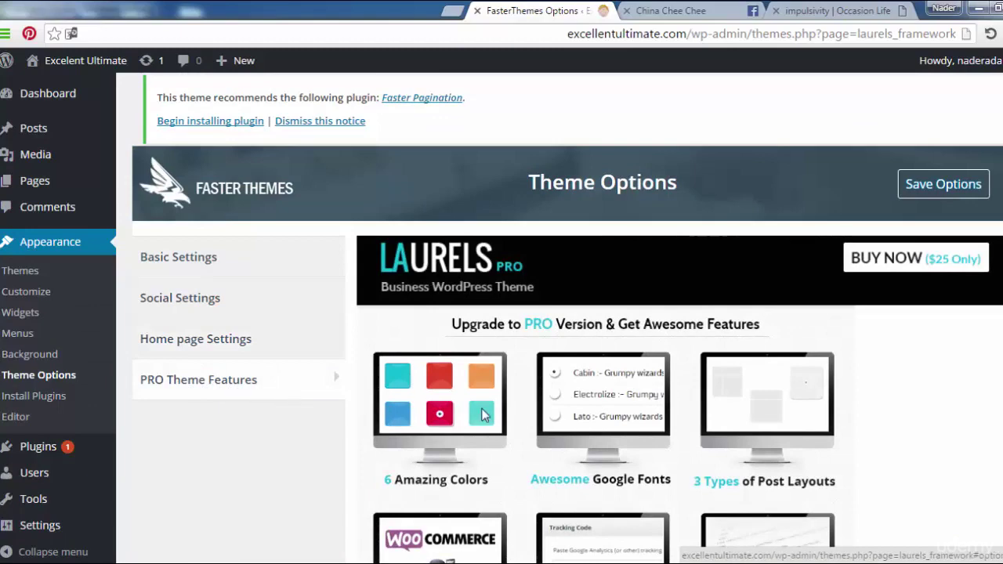
{"action": "scroll", "coordinate": [502, 314], "scroll_direction": "down", "scroll_amount": 3}
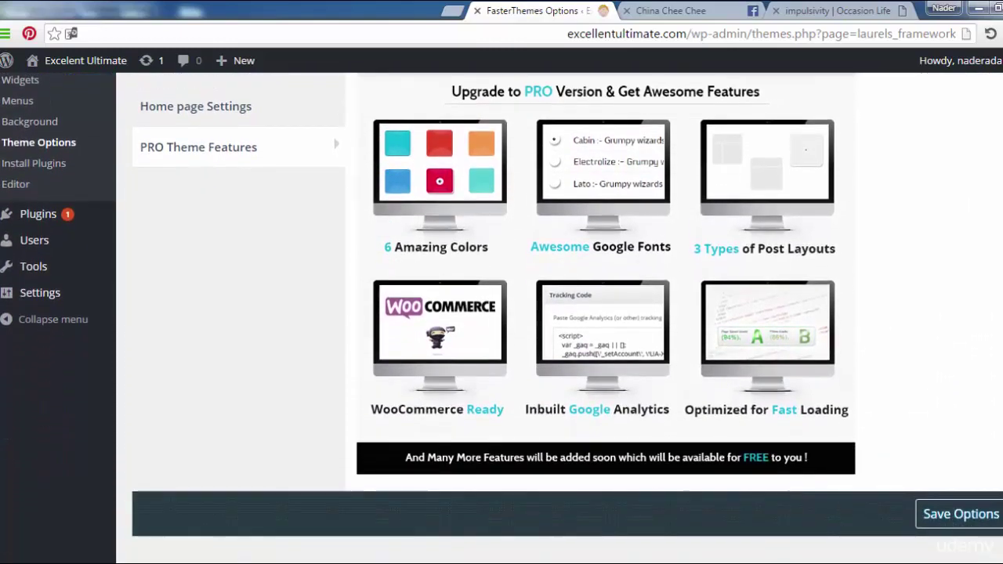
{"action": "scroll", "coordinate": [501, 313], "scroll_direction": "up", "scroll_amount": 3}
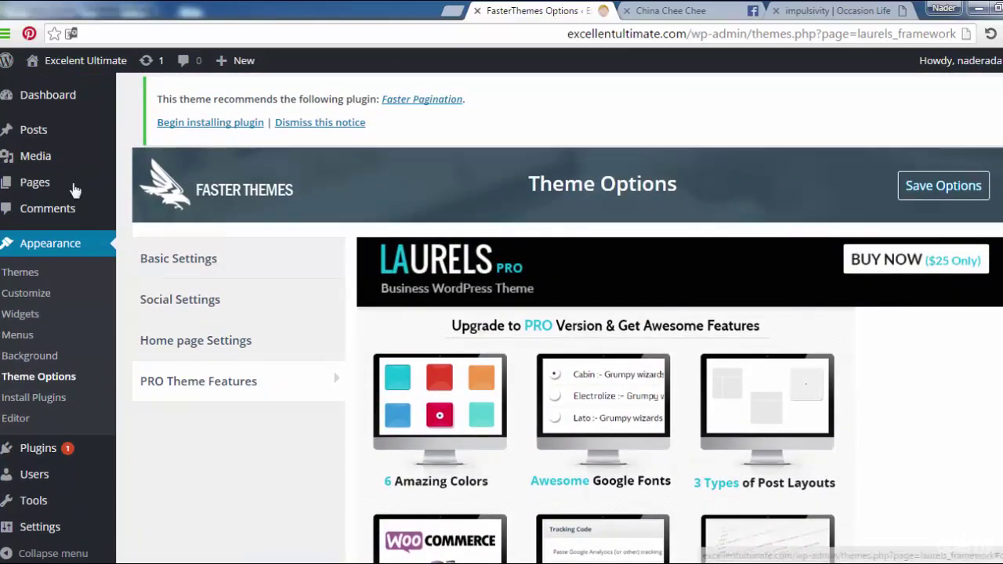
Visit the live site and examine its home page for the banner slider and posts.
{"action": "mouse_move", "coordinate": [88, 66]}
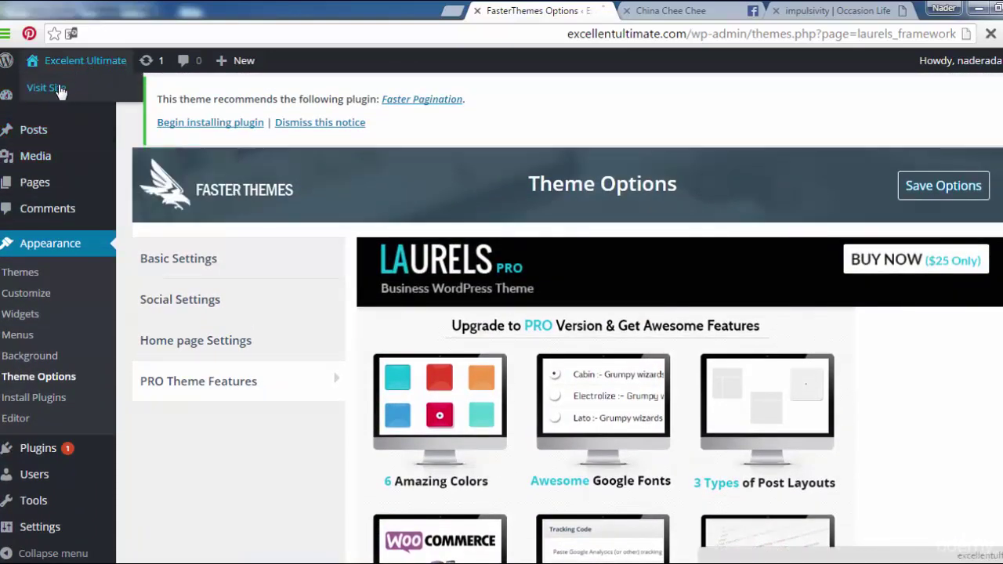
{"action": "left_click", "coordinate": [61, 92]}
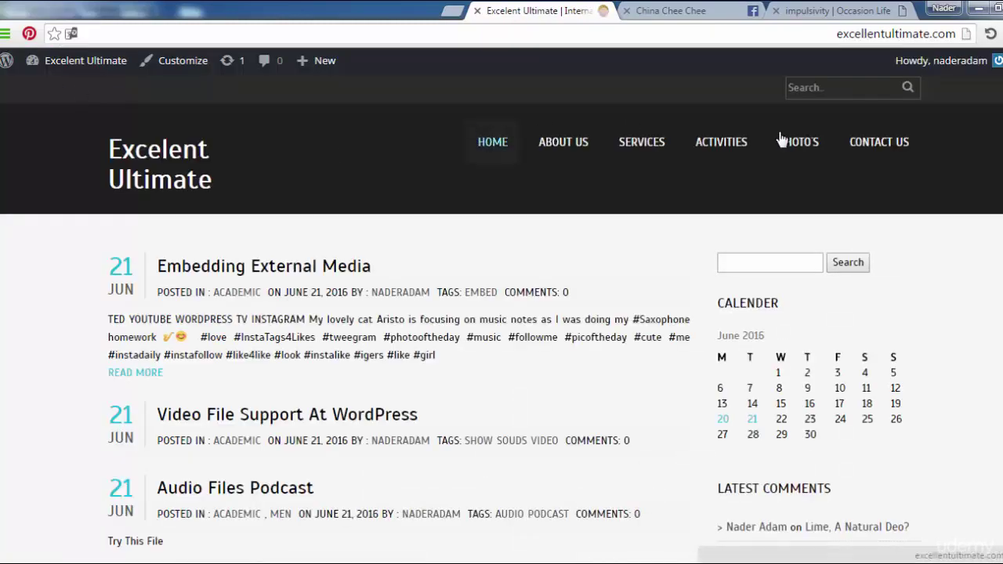
{"action": "scroll", "coordinate": [779, 141], "scroll_direction": "down", "scroll_amount": 8}
{"action": "scroll", "coordinate": [502, 318], "scroll_direction": "down", "scroll_amount": 10}
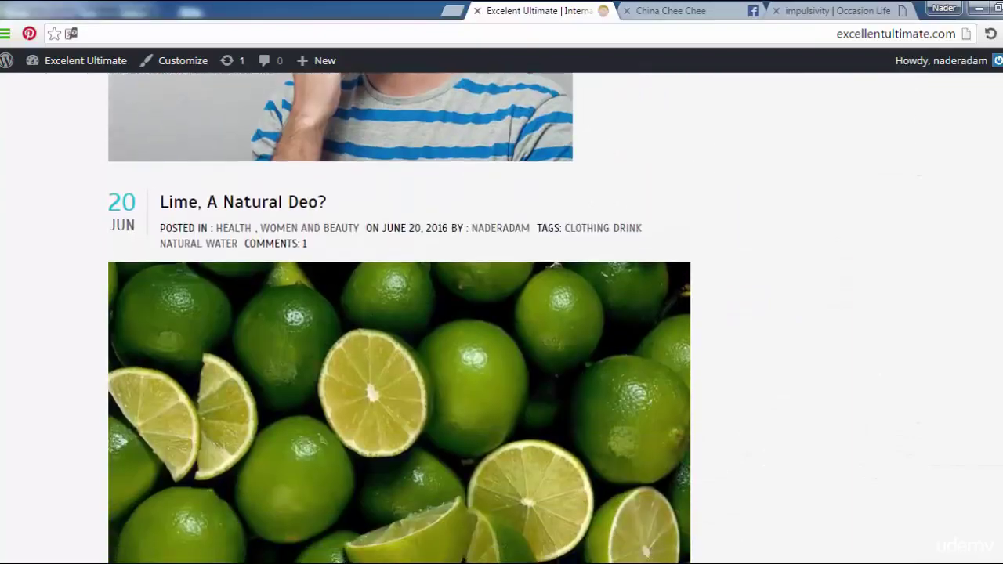
{"action": "scroll", "coordinate": [501, 319], "scroll_direction": "up", "scroll_amount": 3}
{"action": "scroll", "coordinate": [501, 318], "scroll_direction": "up", "scroll_amount": 15}
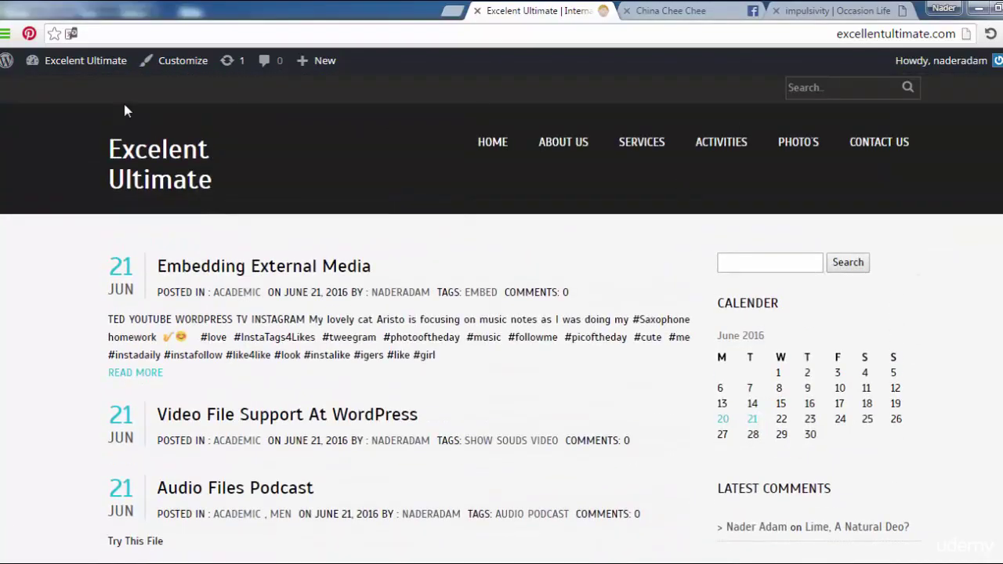
Return to the admin dashboard and open the Laurels theme's Theme Options page again.
{"action": "mouse_move", "coordinate": [78, 64]}
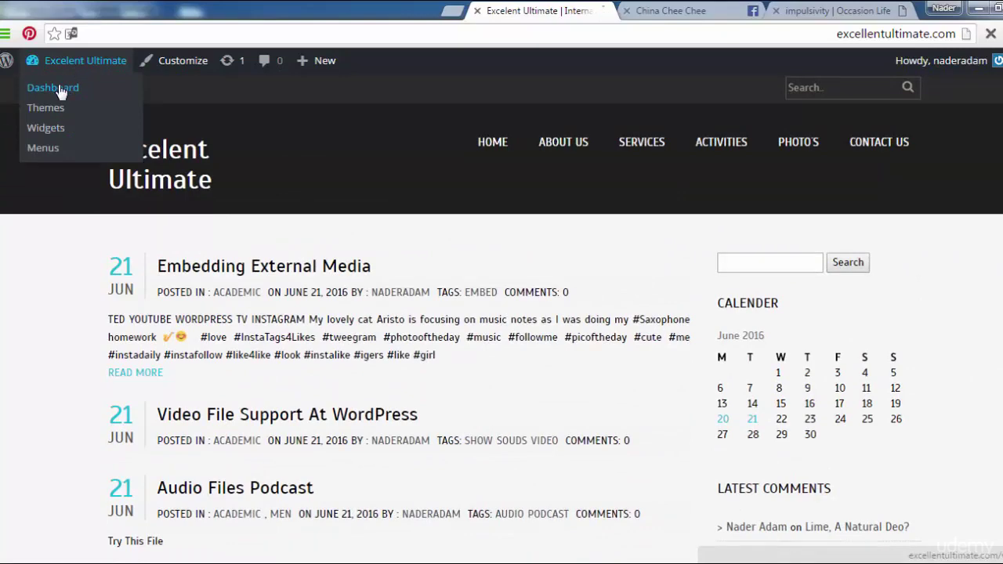
{"action": "left_click", "coordinate": [55, 88]}
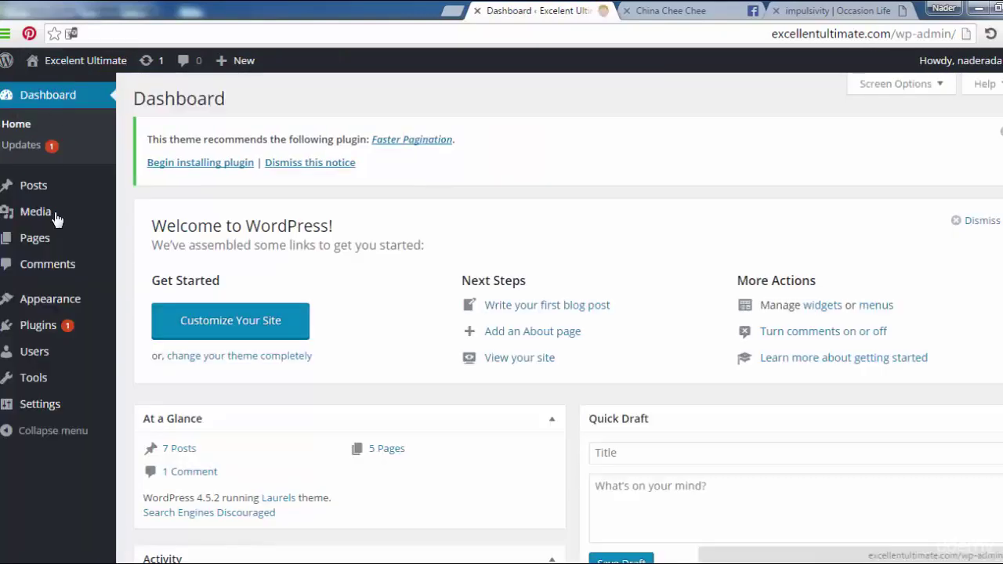
{"action": "mouse_move", "coordinate": [53, 306]}
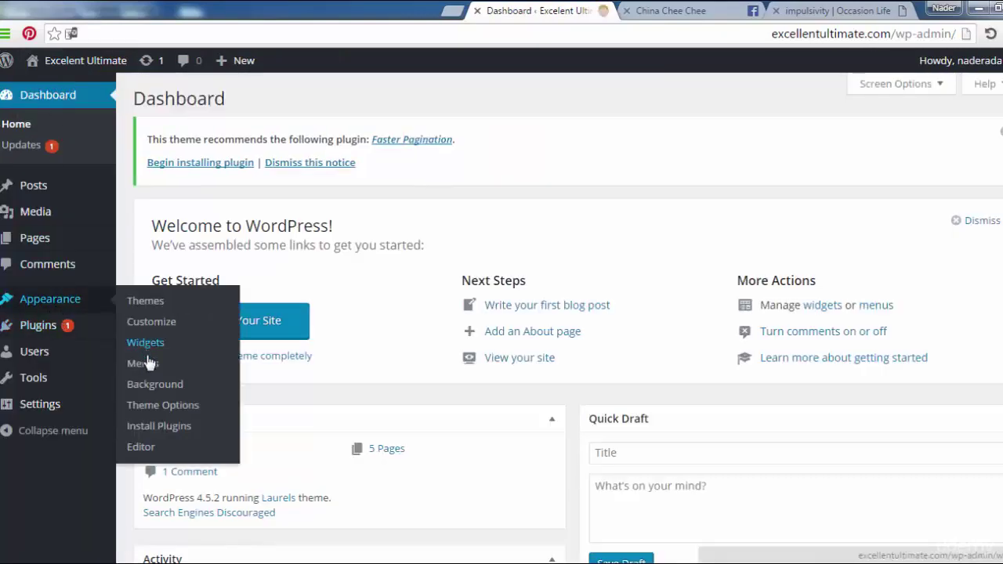
{"action": "left_click", "coordinate": [196, 408]}
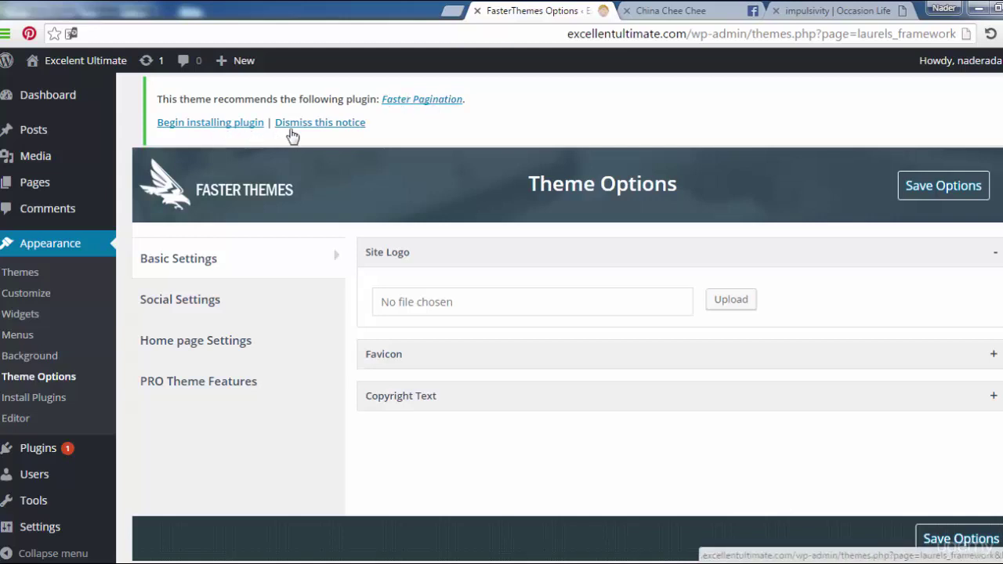
Install the theme's recommended Faster Pagination plugin and return to the required plugins list.
{"action": "left_click", "coordinate": [211, 123]}
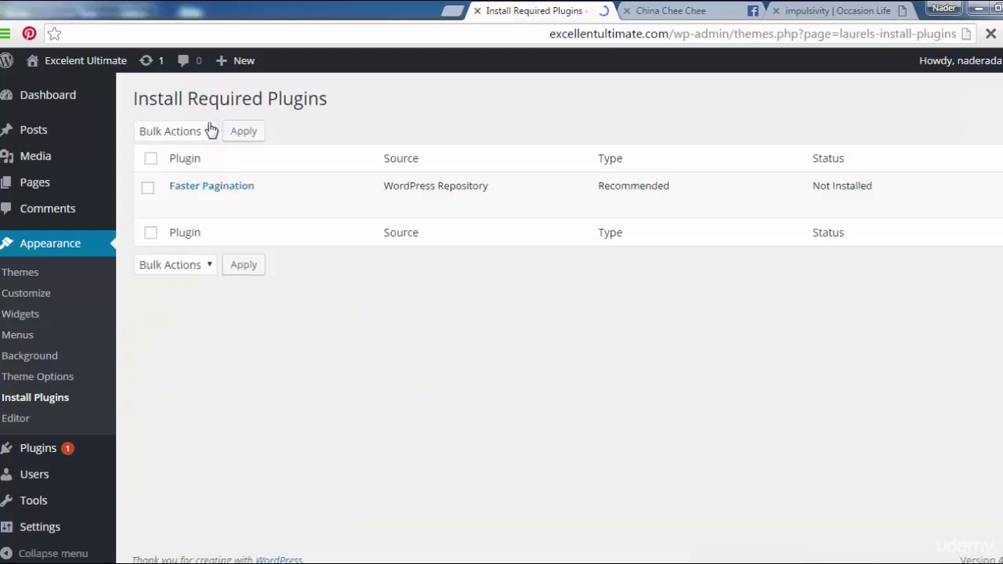
{"action": "mouse_move", "coordinate": [226, 195]}
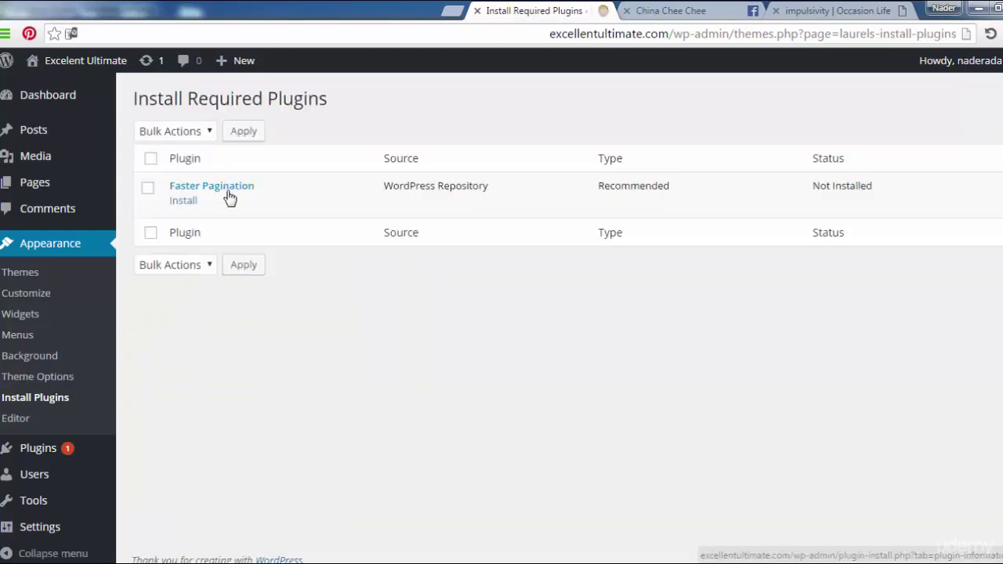
{"action": "left_click", "coordinate": [183, 201]}
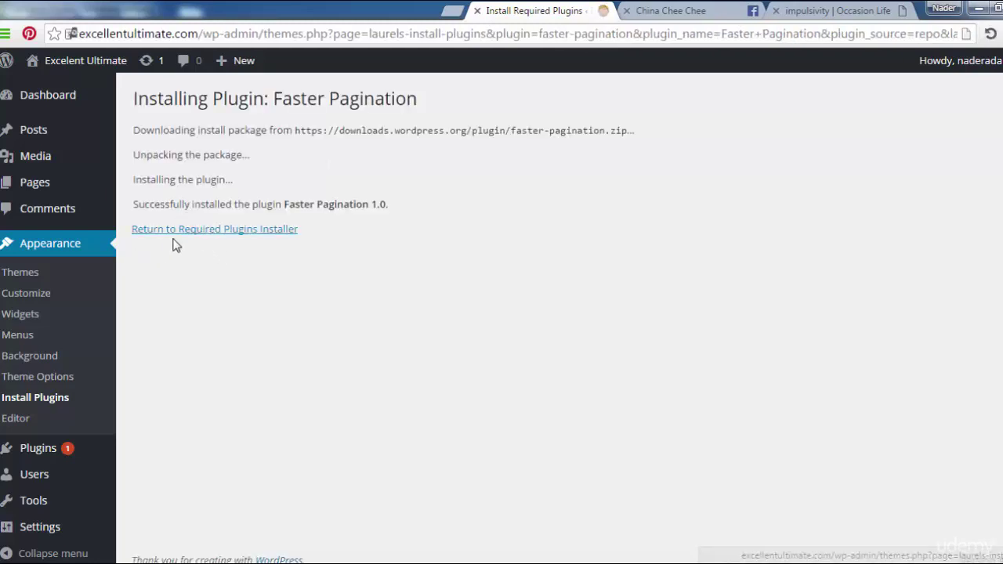
{"action": "left_click", "coordinate": [199, 233]}
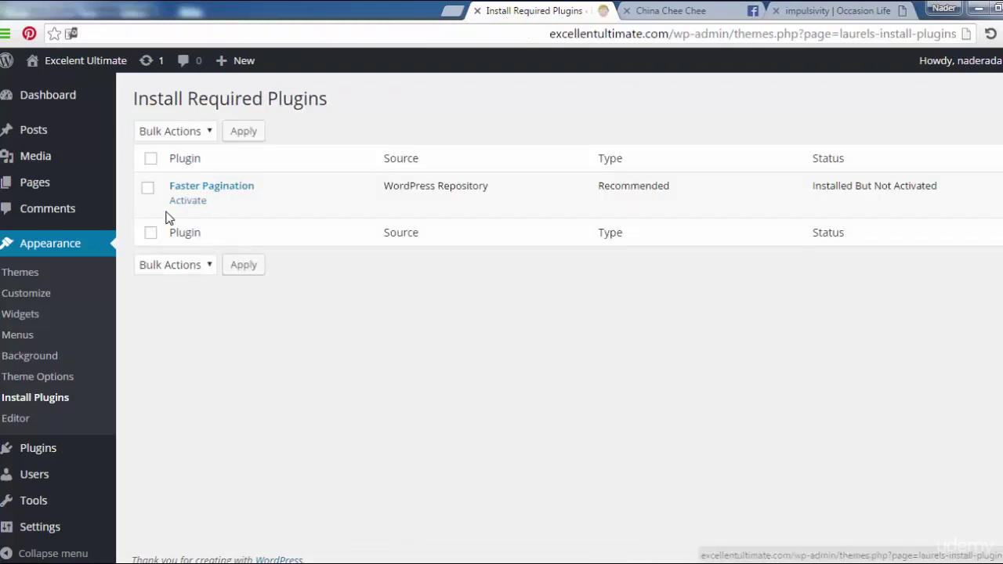
Reopen Theme Options, check the Social and Home page Settings, and examine the Slider 2 image.
{"action": "left_click", "coordinate": [61, 383]}
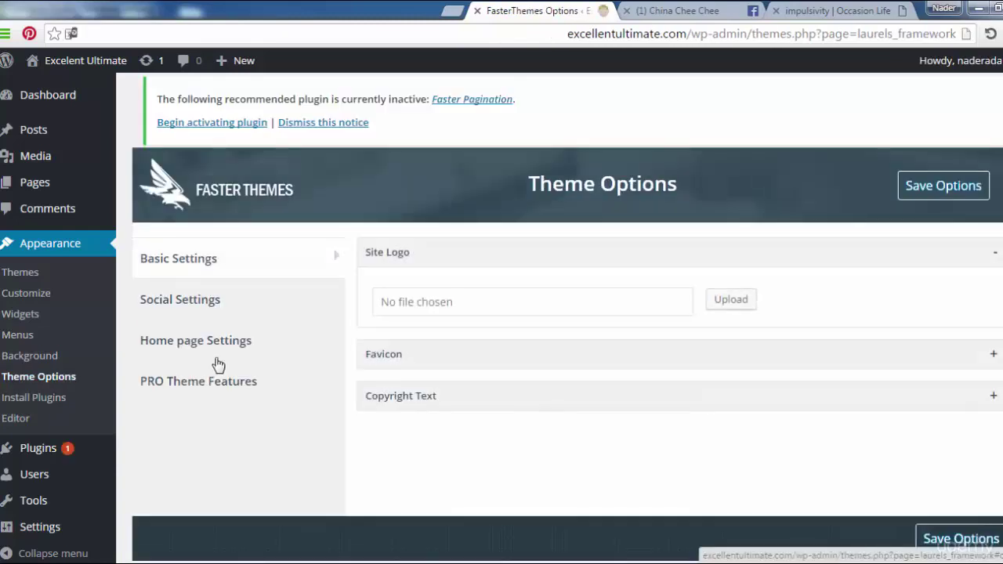
{"action": "left_click", "coordinate": [226, 304]}
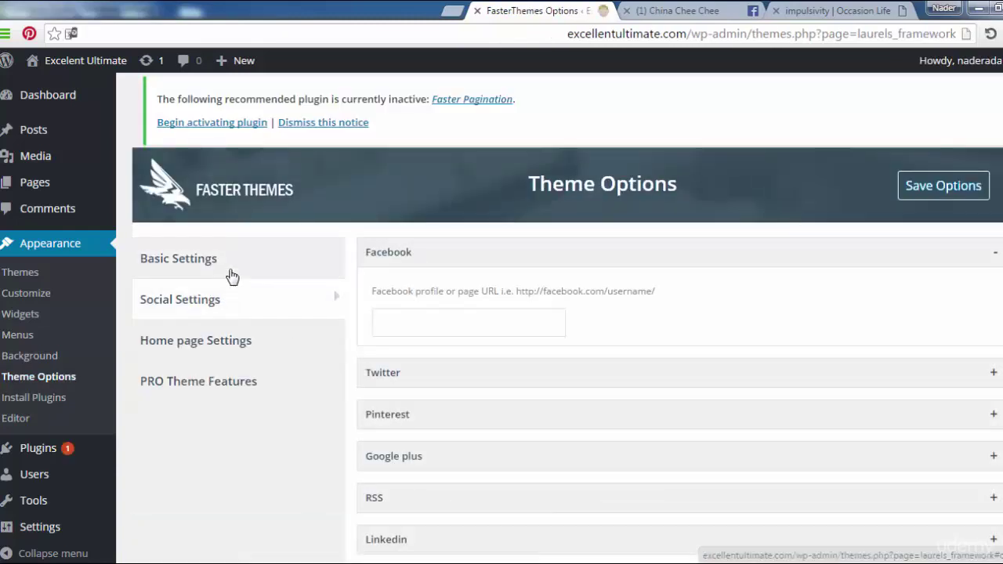
{"action": "left_click", "coordinate": [230, 273]}
{"action": "left_click", "coordinate": [250, 356]}
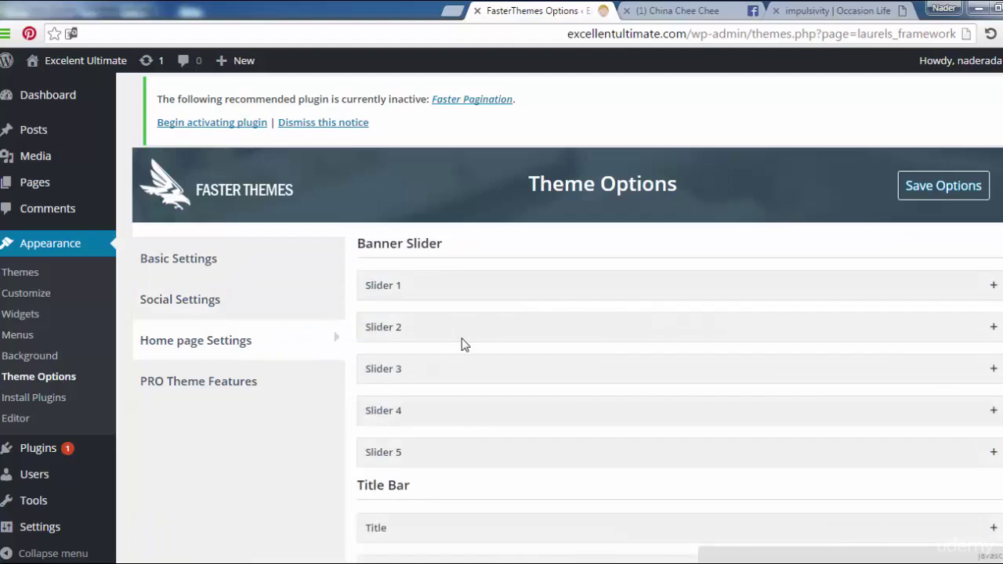
{"action": "left_click", "coordinate": [506, 336]}
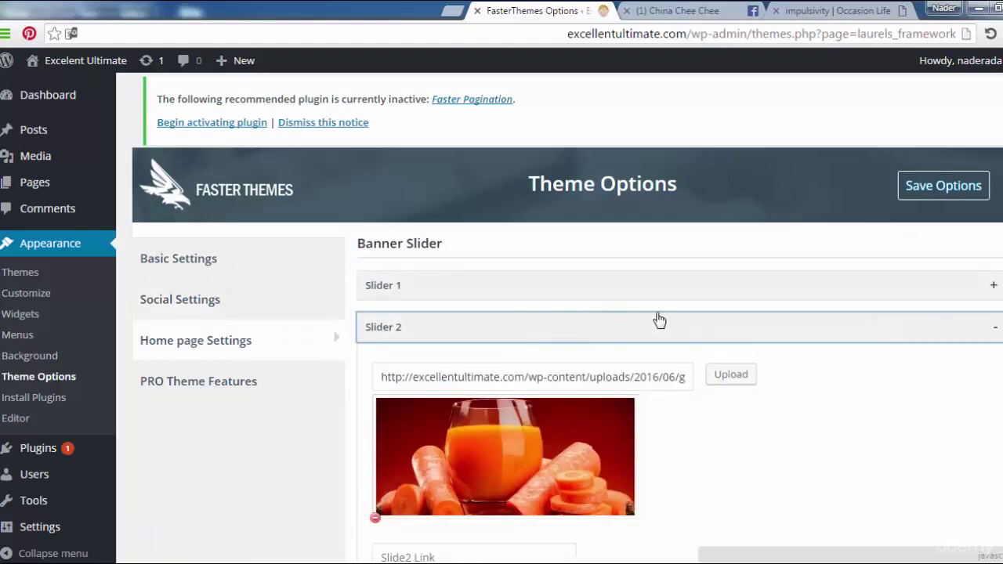
{"action": "scroll", "coordinate": [674, 353], "scroll_direction": "down", "scroll_amount": 4}
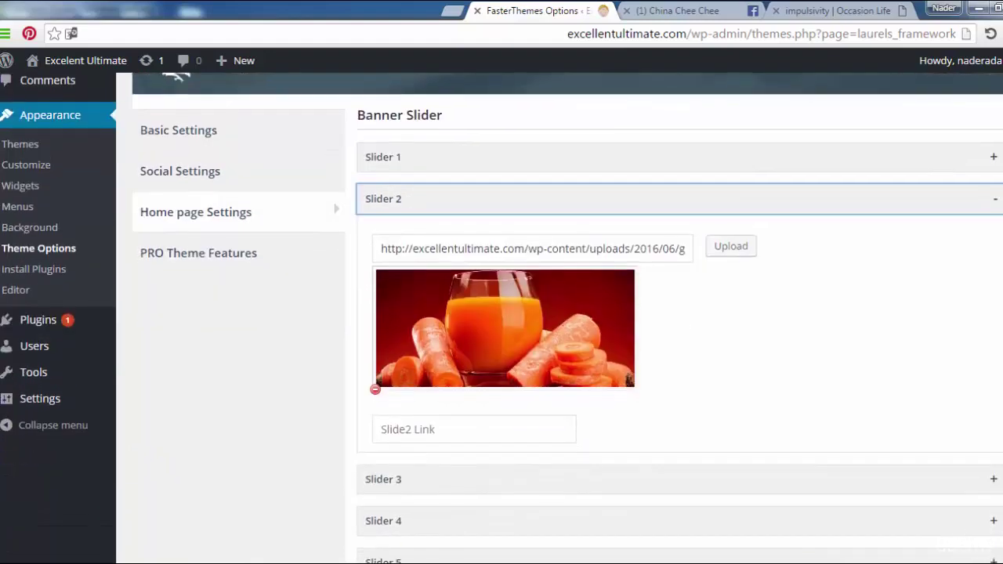
Check the Slider 2 link field, visit the live site, reload it, and examine its home page posts.
{"action": "scroll", "coordinate": [674, 352], "scroll_direction": "up", "scroll_amount": 2}
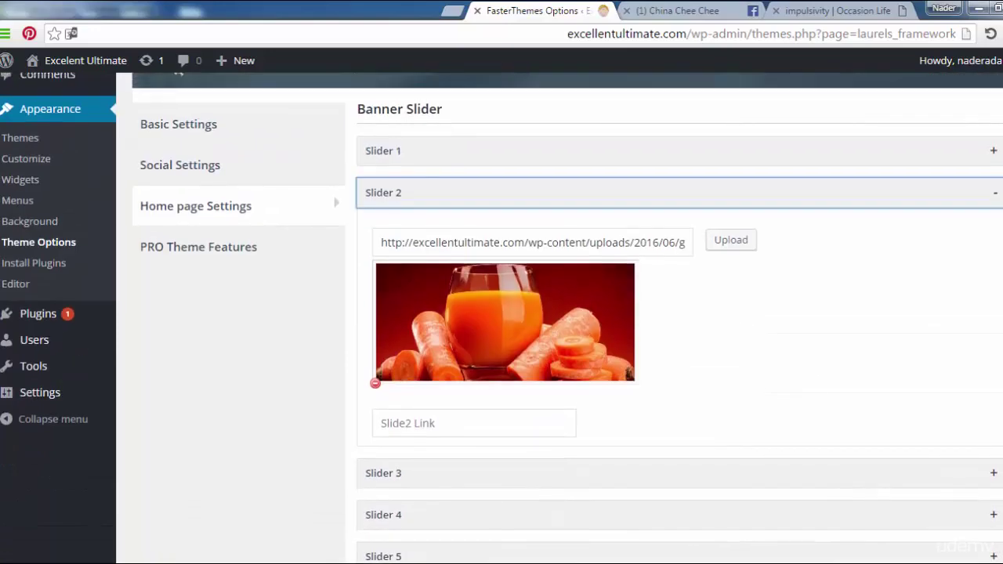
{"action": "left_click", "coordinate": [498, 422]}
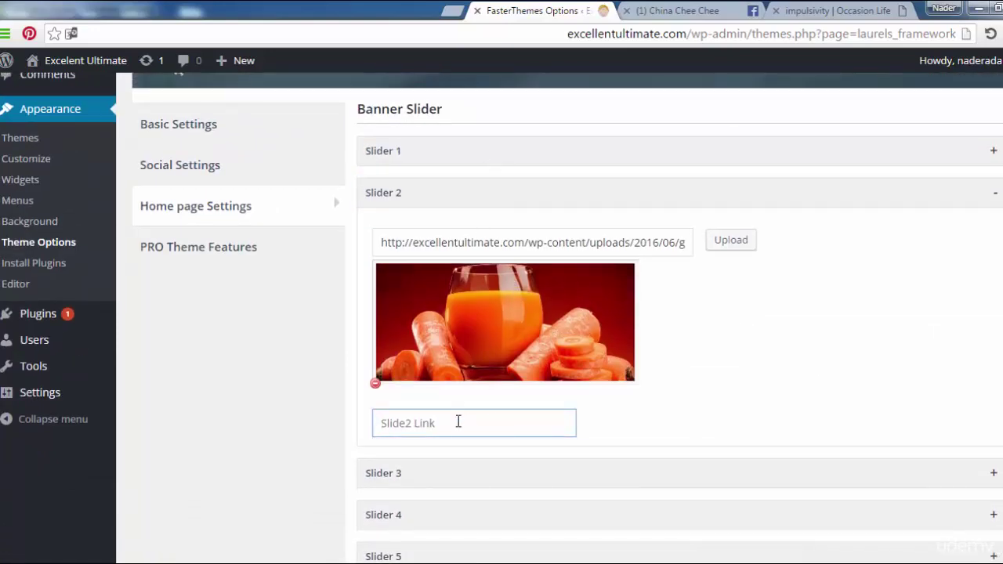
{"action": "left_click", "coordinate": [83, 61]}
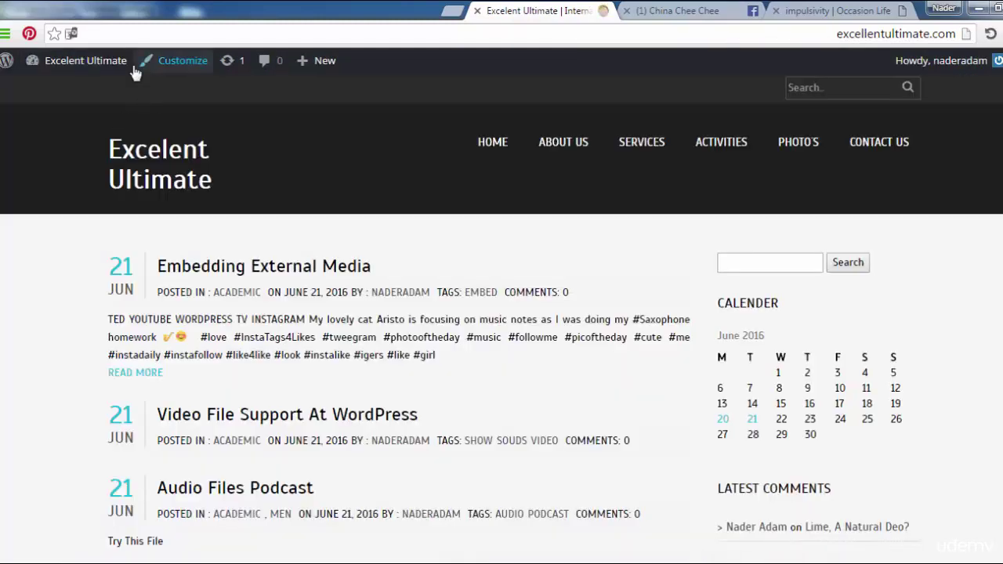
{"action": "left_click", "coordinate": [991, 34]}
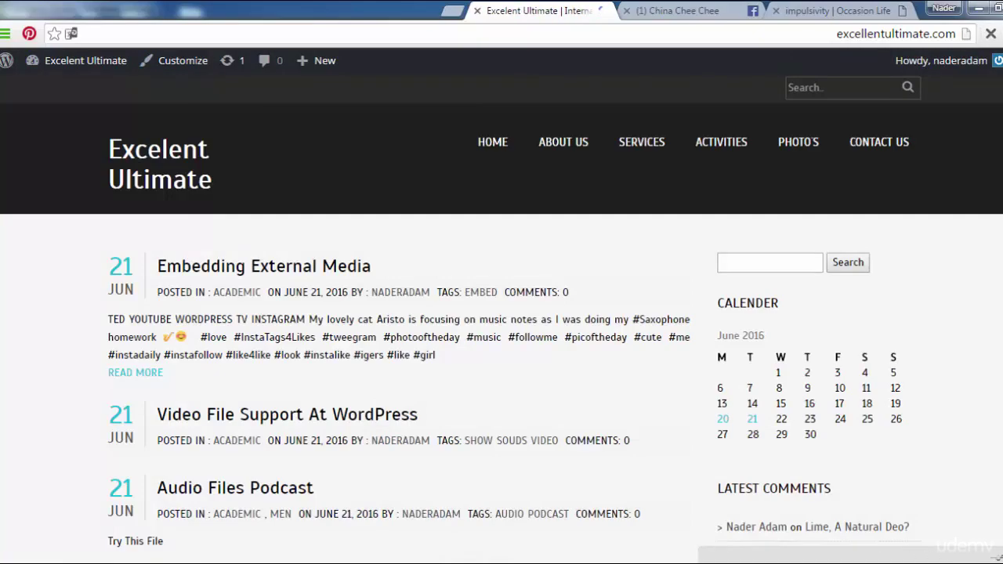
{"action": "scroll", "coordinate": [502, 314], "scroll_direction": "down", "scroll_amount": 10}
{"action": "scroll", "coordinate": [399, 313], "scroll_direction": "down", "scroll_amount": 10}
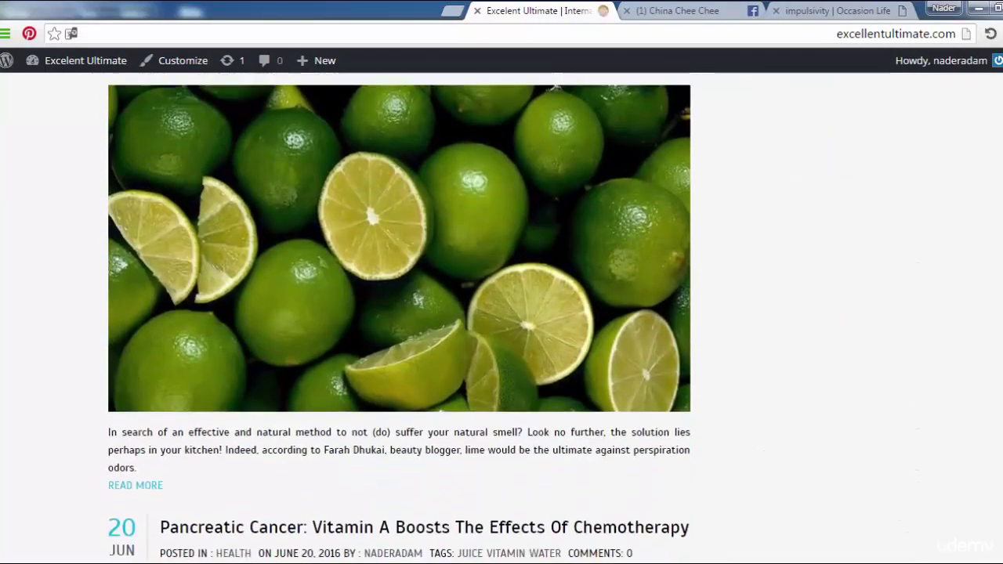
{"action": "scroll", "coordinate": [399, 314], "scroll_direction": "up", "scroll_amount": 10}
{"action": "scroll", "coordinate": [501, 314], "scroll_direction": "up", "scroll_amount": 15}
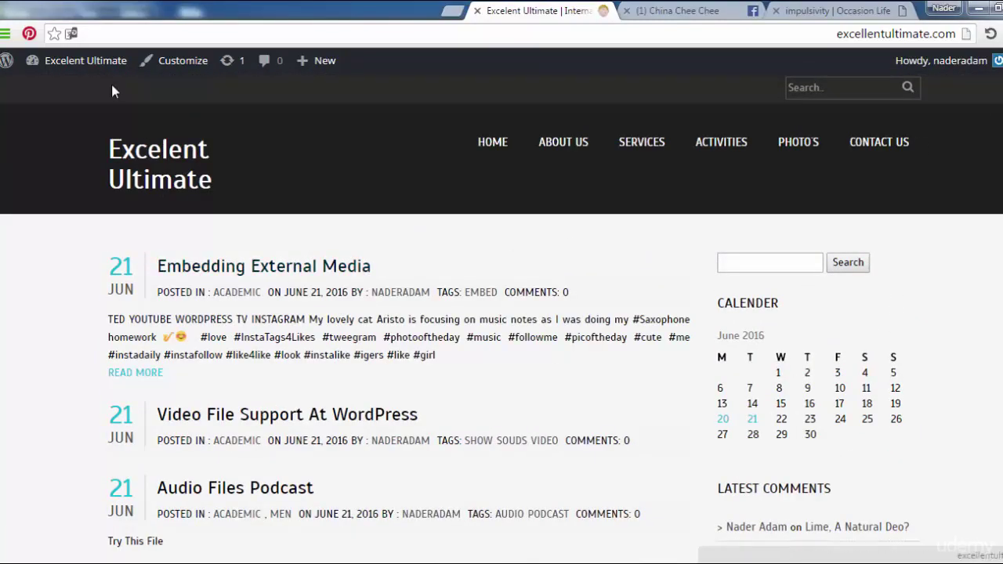
Return to the admin dashboard, open the installed themes, and activate the Twenty Fifteen theme.
{"action": "mouse_move", "coordinate": [92, 64]}
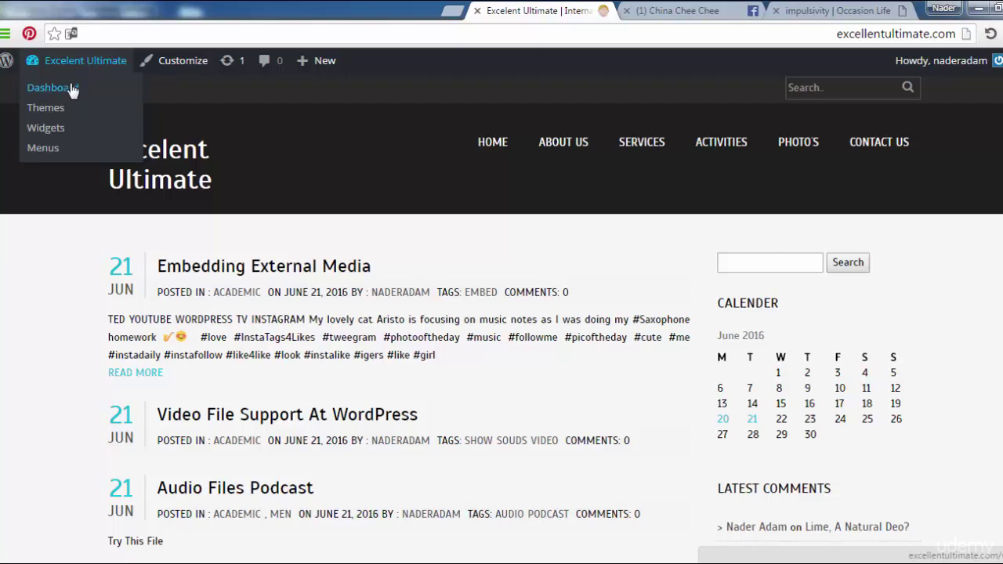
{"action": "left_click", "coordinate": [72, 89]}
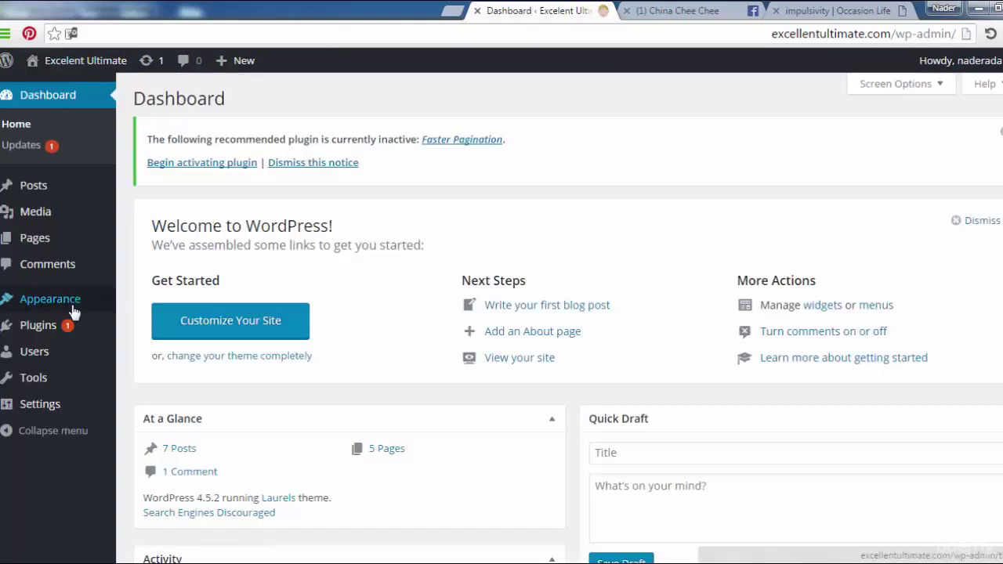
{"action": "mouse_move", "coordinate": [72, 311]}
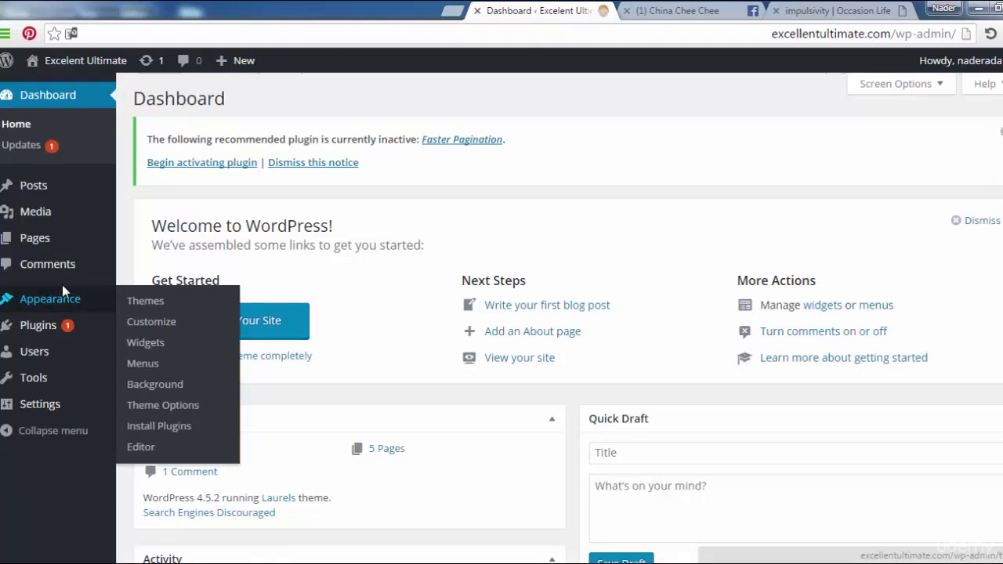
{"action": "left_click", "coordinate": [140, 302]}
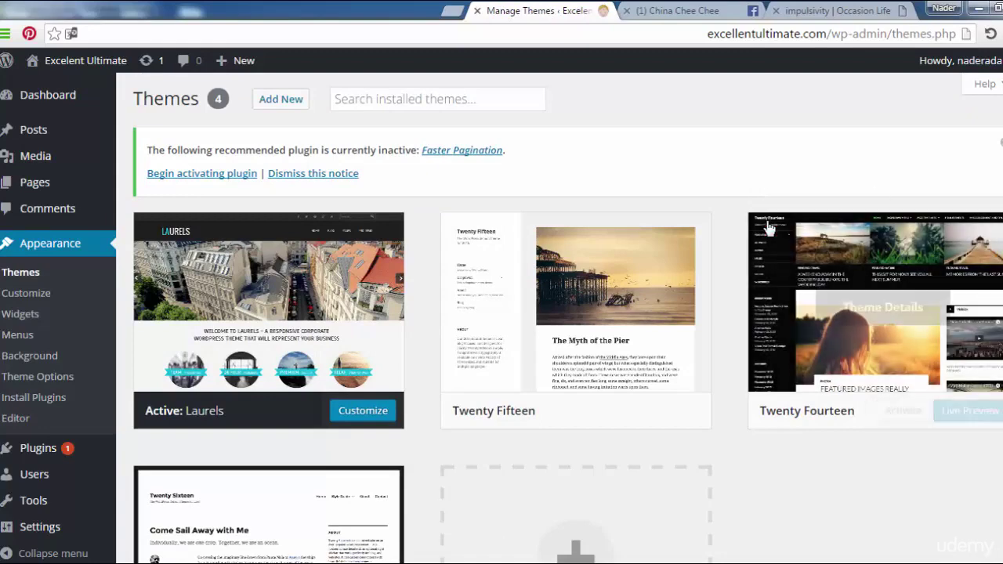
{"action": "mouse_move", "coordinate": [565, 294]}
{"action": "left_click", "coordinate": [610, 410]}
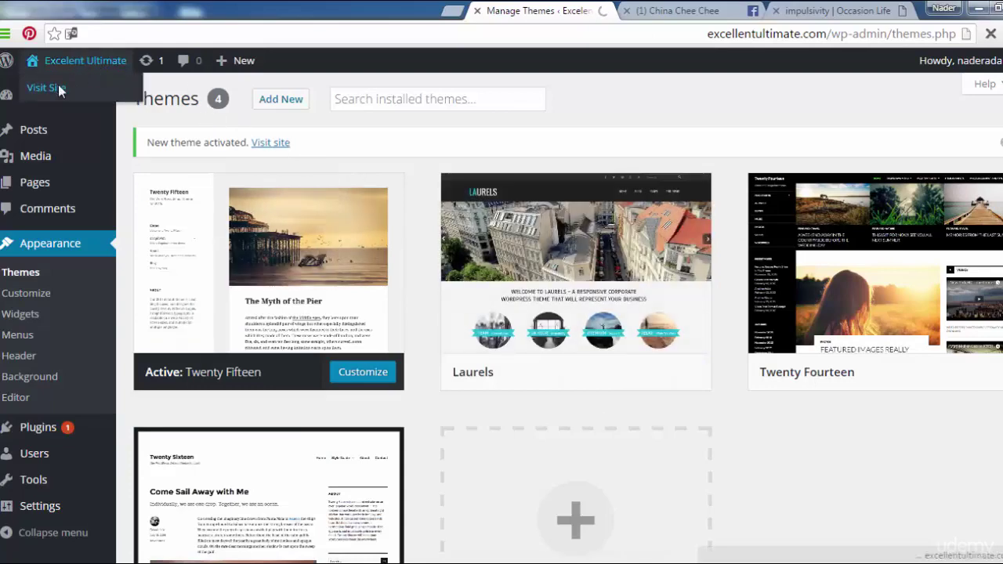
Visit the live site and examine how its home page looks with the Twenty Fifteen theme.
{"action": "left_click", "coordinate": [60, 88]}
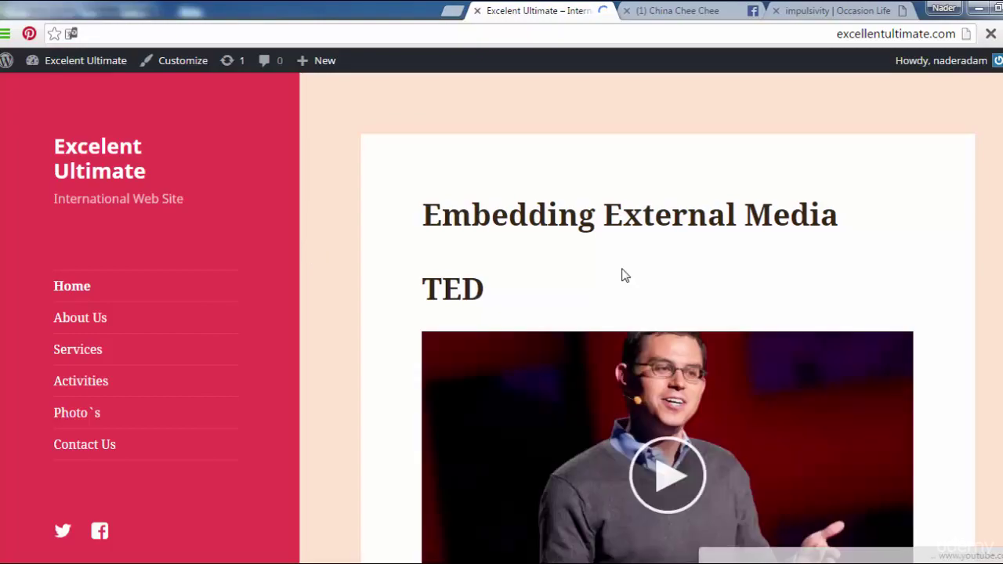
{"action": "scroll", "coordinate": [666, 314], "scroll_direction": "down", "scroll_amount": 20}
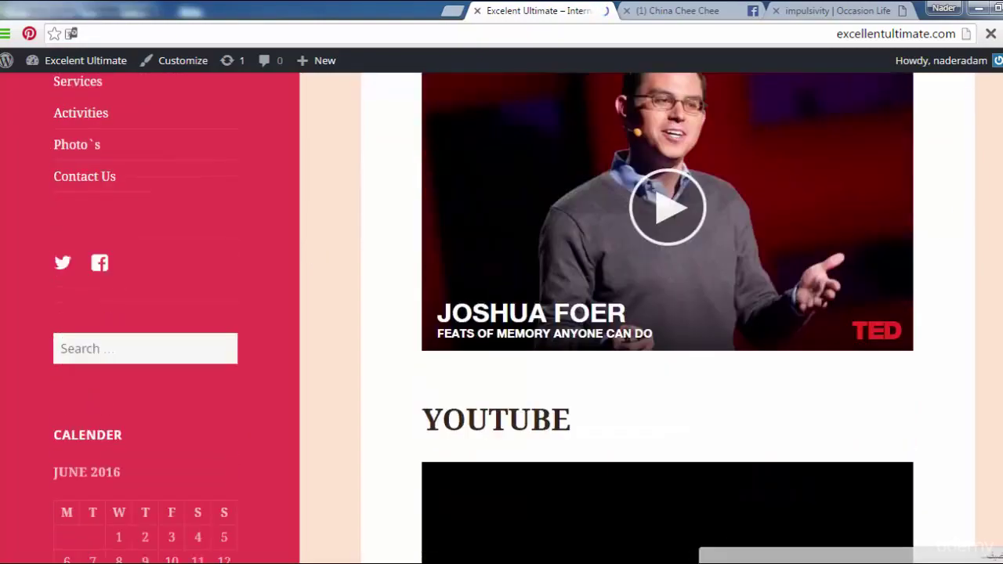
{"action": "scroll", "coordinate": [666, 314], "scroll_direction": "up", "scroll_amount": 10}
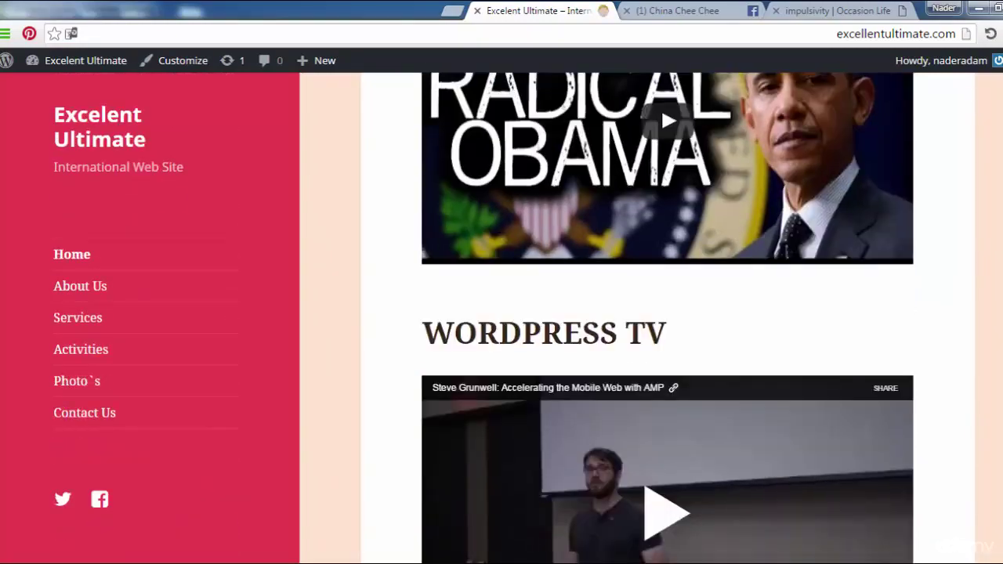
{"action": "scroll", "coordinate": [667, 314], "scroll_direction": "down", "scroll_amount": 8}
{"action": "scroll", "coordinate": [667, 313], "scroll_direction": "up", "scroll_amount": 20}
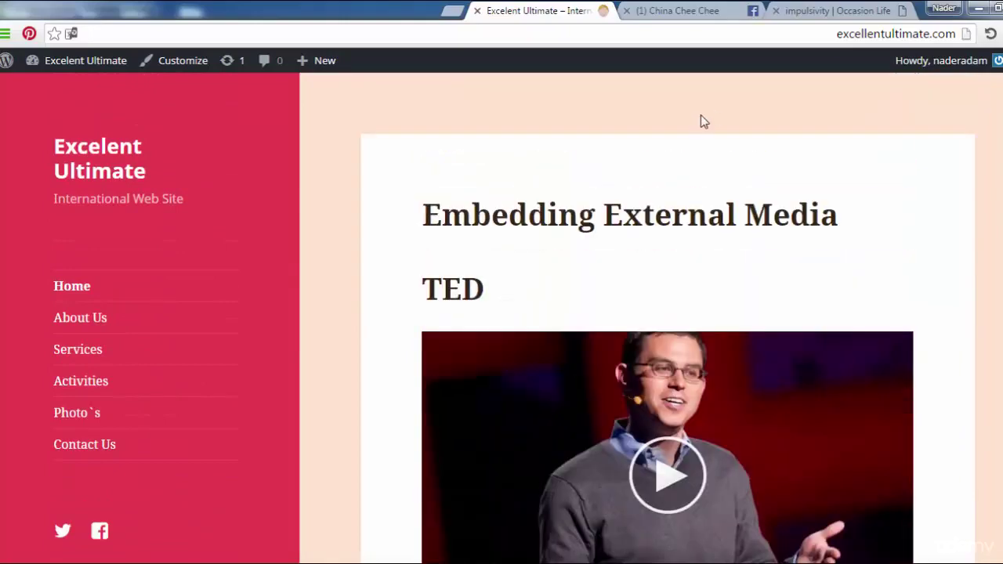
Return to the site's Themes page, start adding a new theme, and glance over the featured themes.
{"action": "mouse_move", "coordinate": [75, 63]}
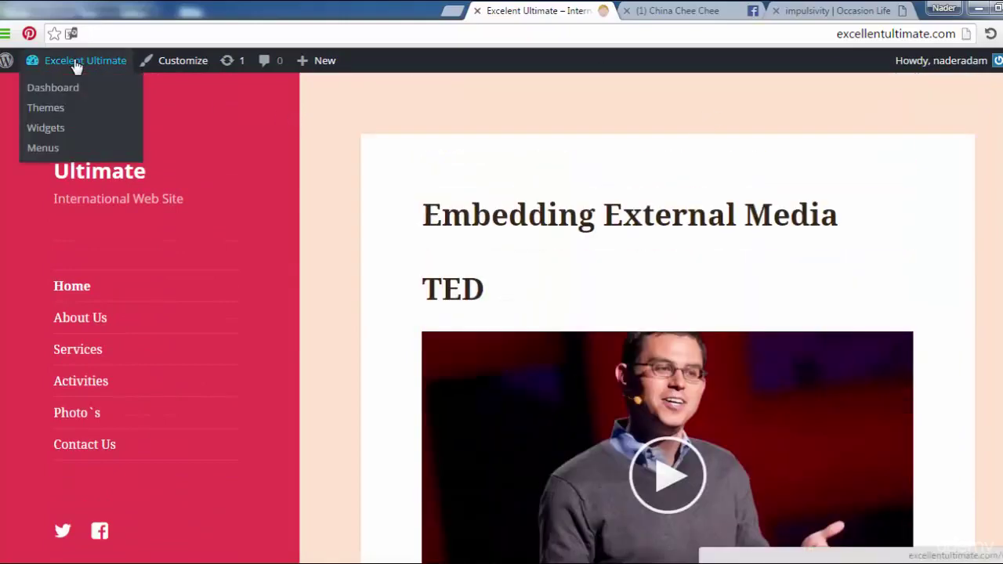
{"action": "left_click", "coordinate": [60, 108]}
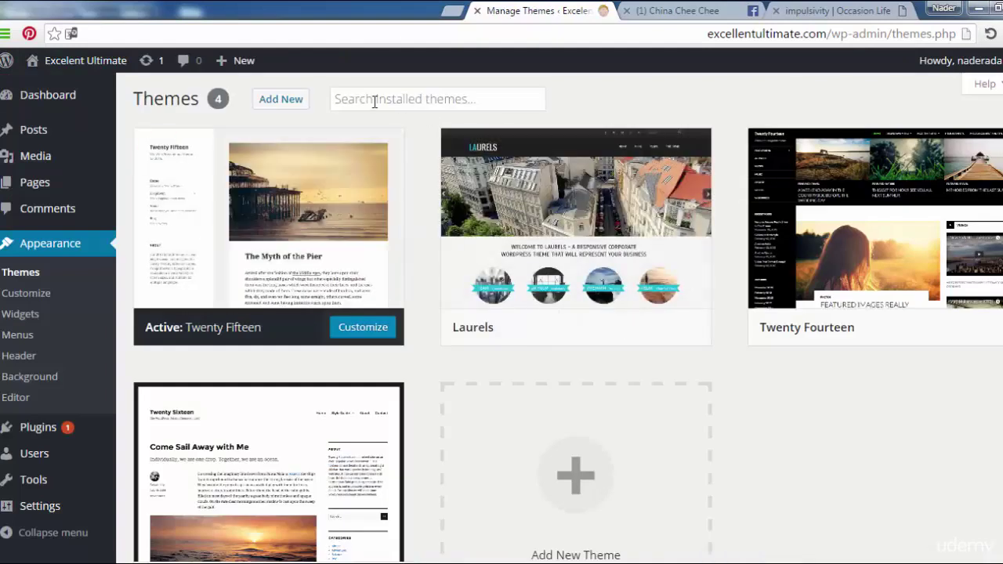
{"action": "left_click", "coordinate": [289, 105]}
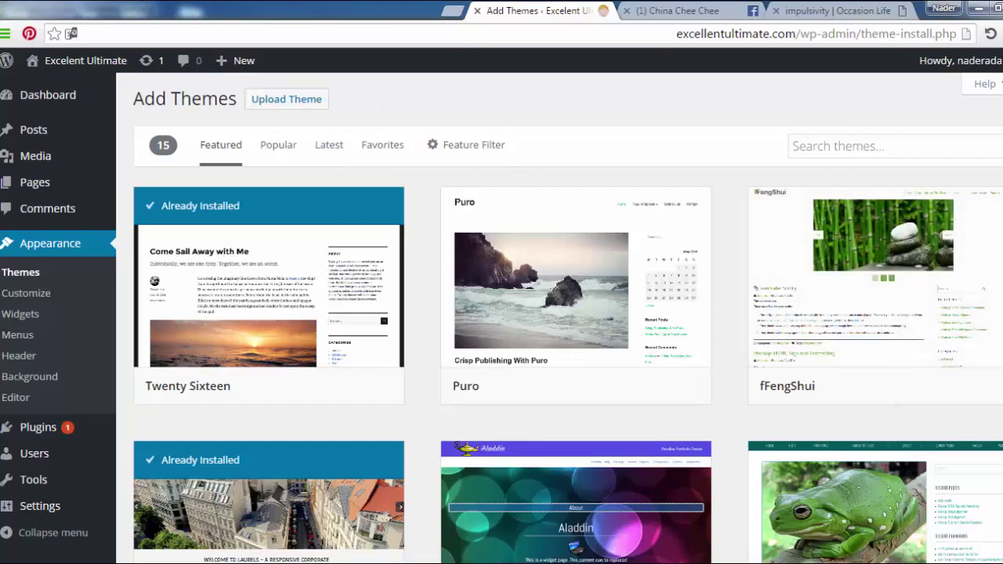
{"action": "scroll", "coordinate": [567, 319], "scroll_direction": "down", "scroll_amount": 2}
{"action": "scroll", "coordinate": [567, 318], "scroll_direction": "up", "scroll_amount": 2}
Search the theme directory for "resturant" and look through the matching themes.
{"action": "left_click", "coordinate": [900, 146]}
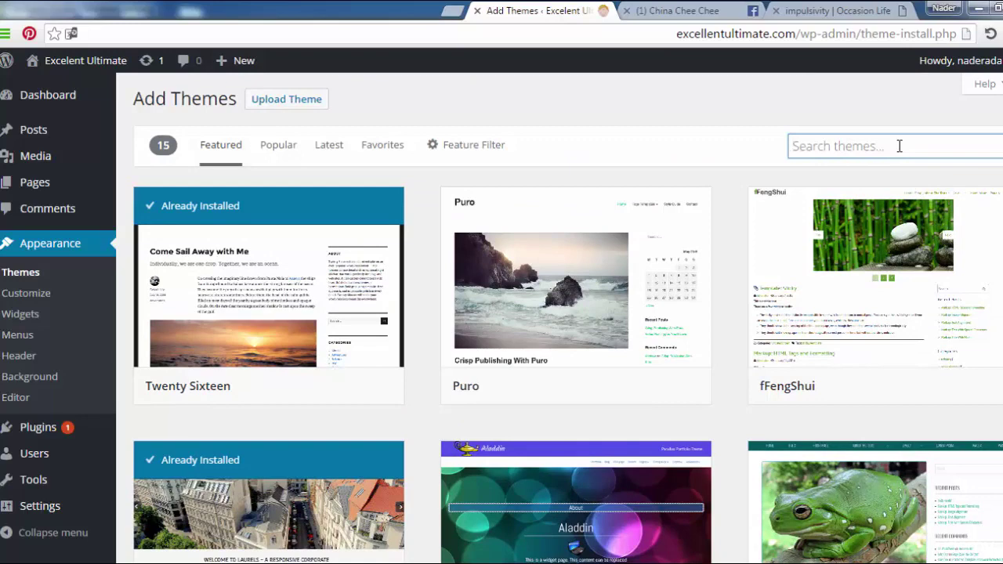
{"action": "type", "text": "res"}
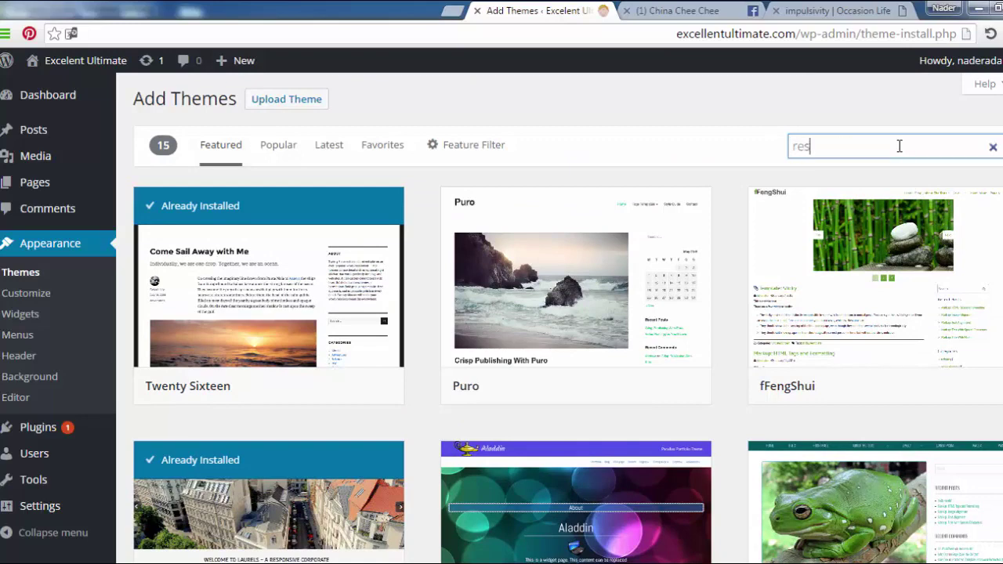
{"action": "type", "text": "turant"}
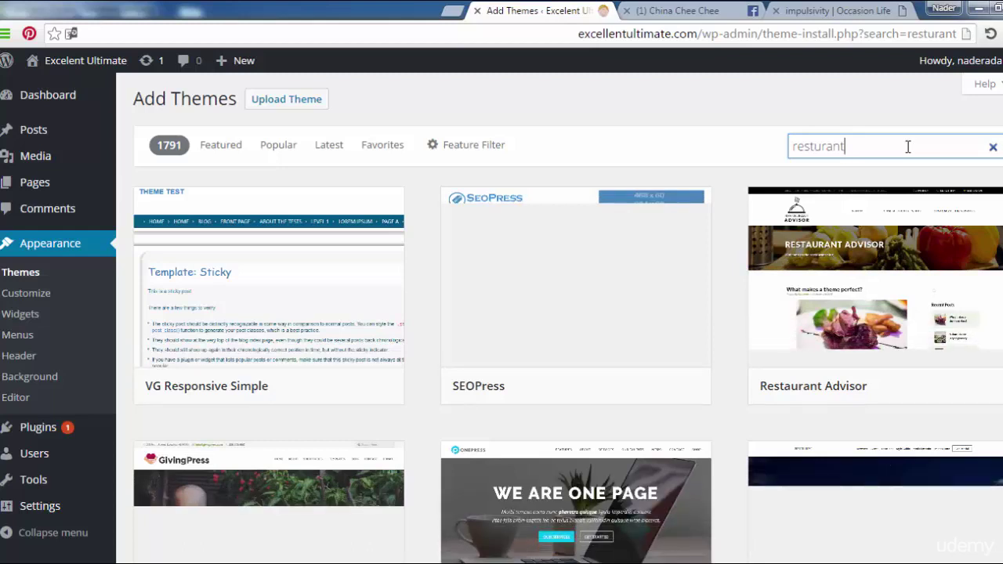
{"action": "scroll", "coordinate": [870, 235], "scroll_direction": "down", "scroll_amount": 2}
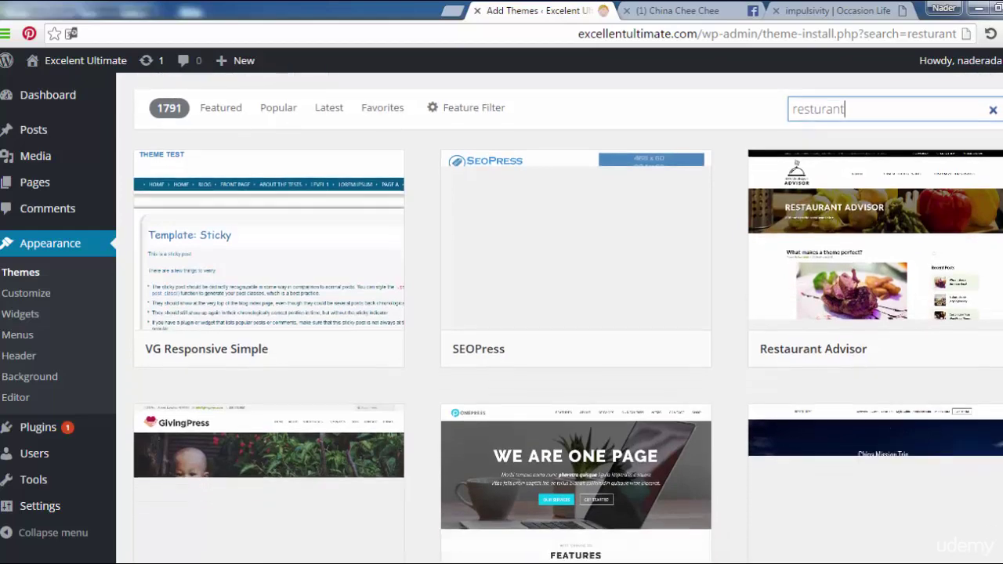
{"action": "scroll", "coordinate": [569, 313], "scroll_direction": "down", "scroll_amount": 5}
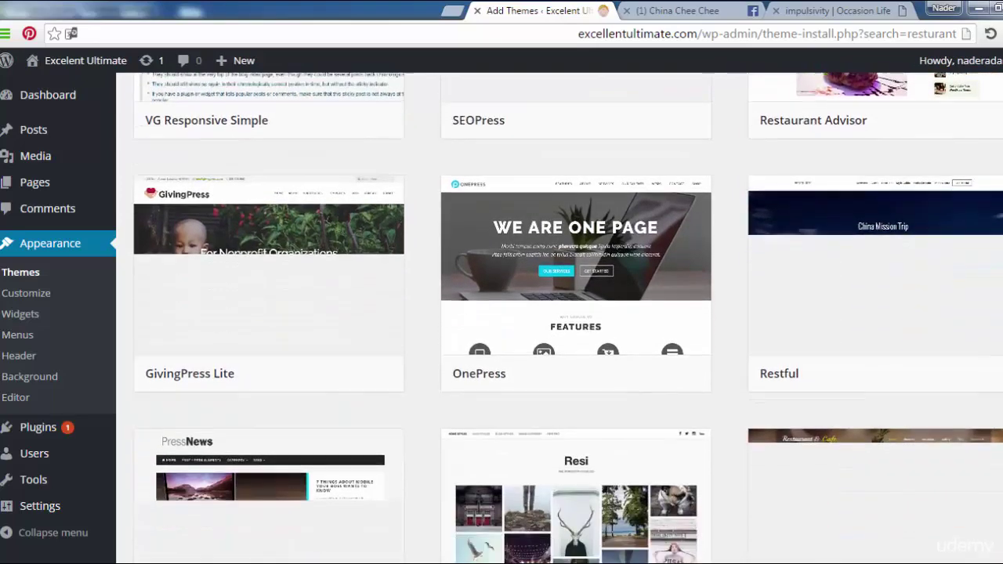
{"action": "scroll", "coordinate": [569, 314], "scroll_direction": "down", "scroll_amount": 3}
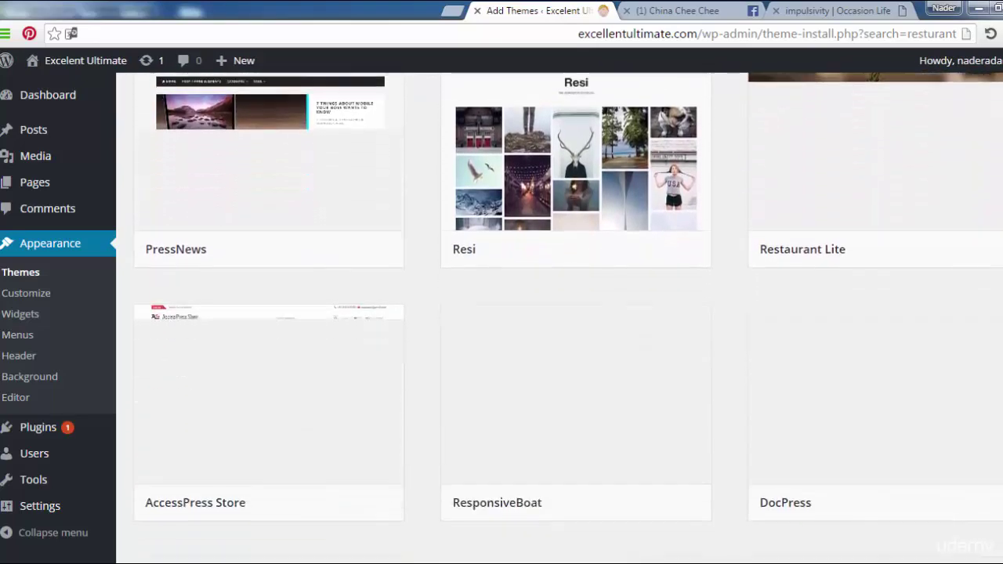
{"action": "scroll", "coordinate": [568, 313], "scroll_direction": "down", "scroll_amount": 2}
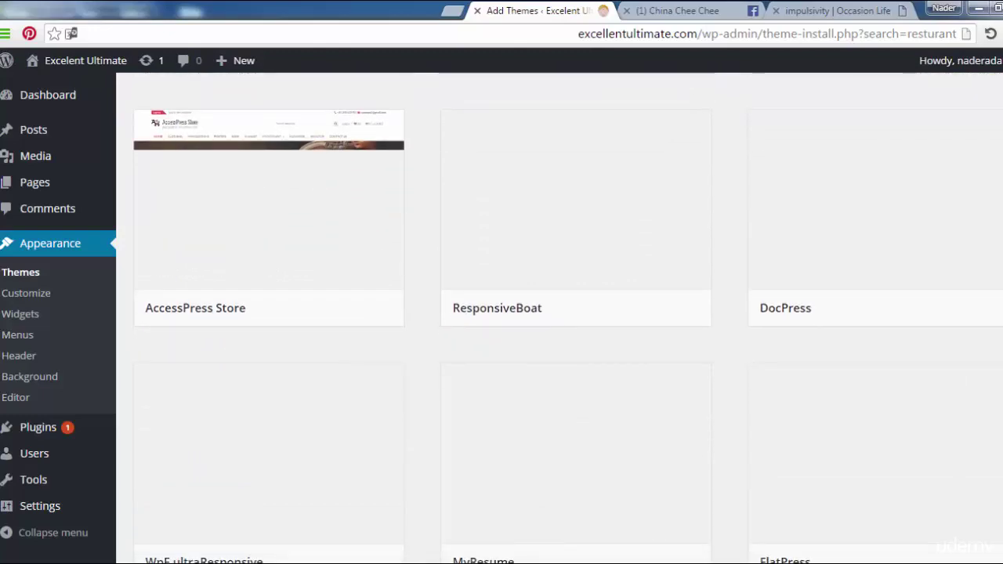
{"action": "scroll", "coordinate": [569, 313], "scroll_direction": "up", "scroll_amount": 12}
{"action": "scroll", "coordinate": [568, 313], "scroll_direction": "up", "scroll_amount": 4}
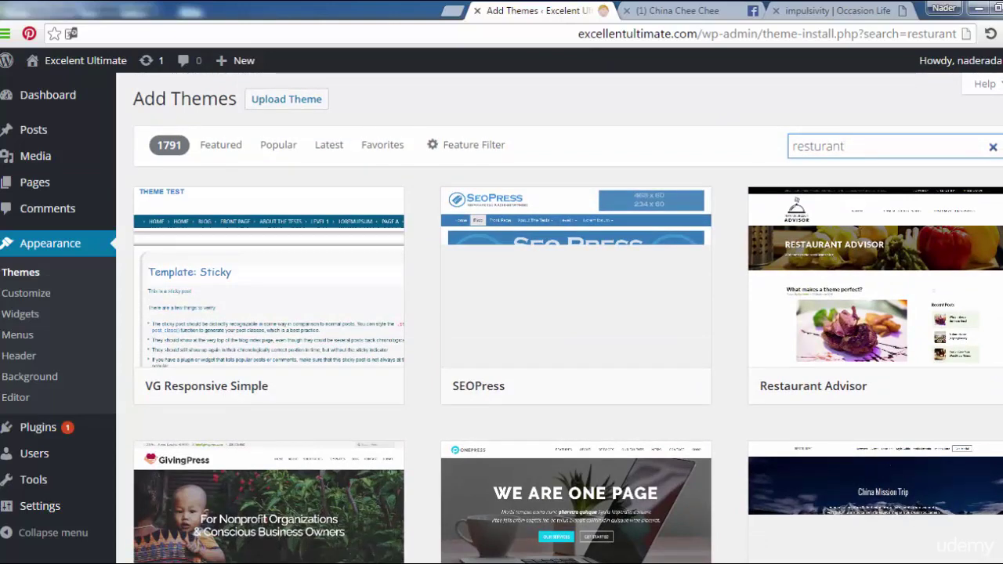
Open google.com in a new browser tab.
{"action": "left_click", "coordinate": [454, 14]}
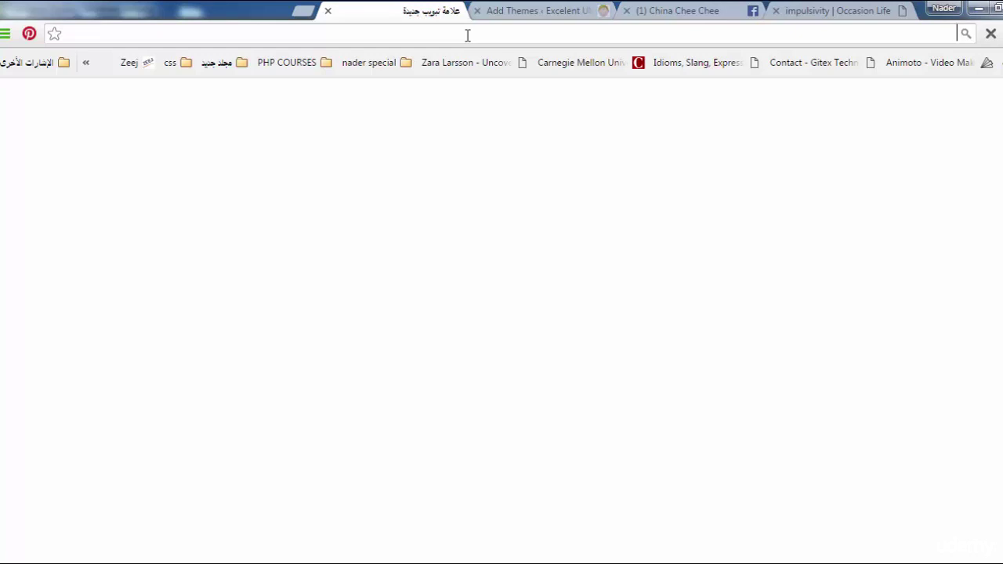
{"action": "type", "text": "google.com"}
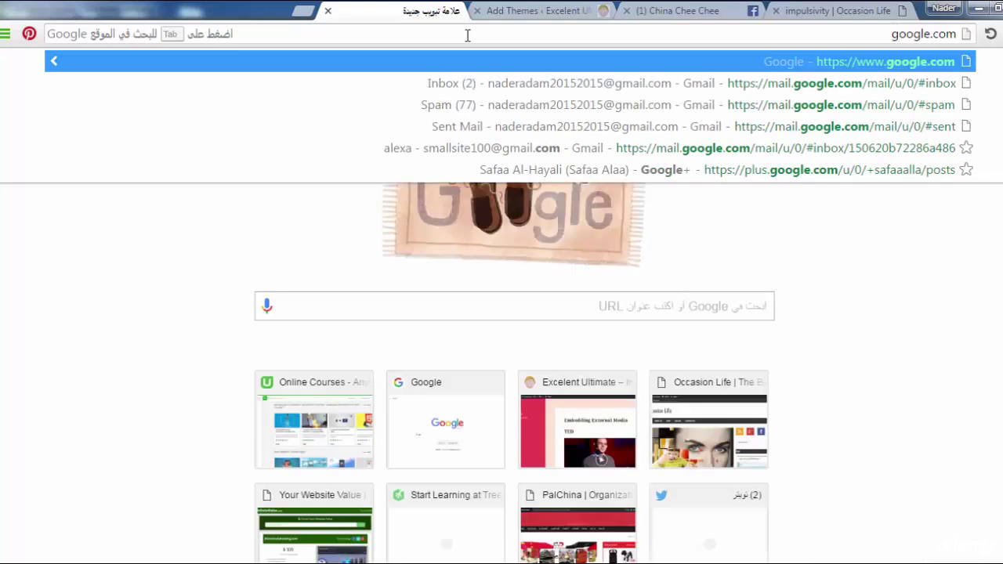
{"action": "key", "text": "Return"}
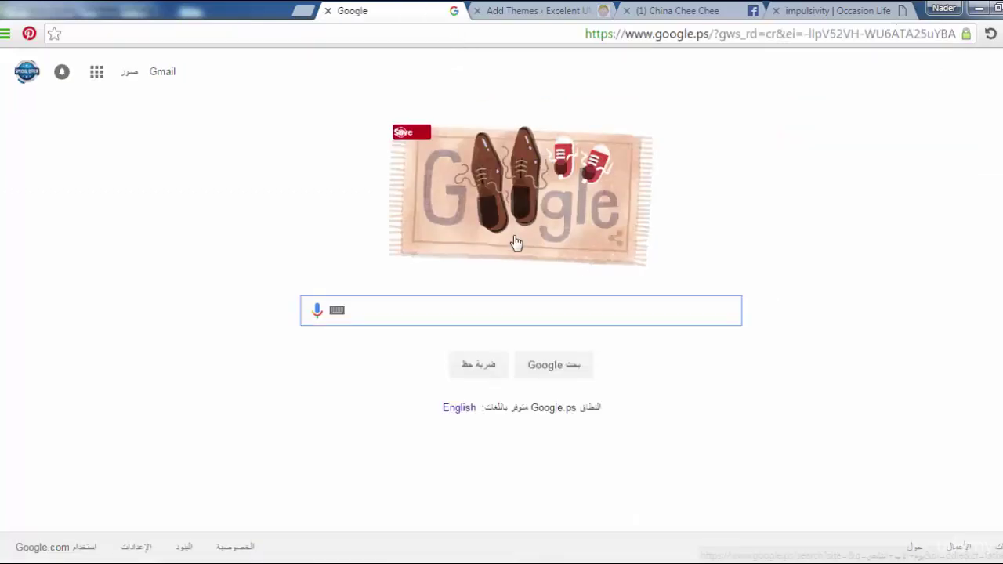
{"action": "type", "text": "free"}
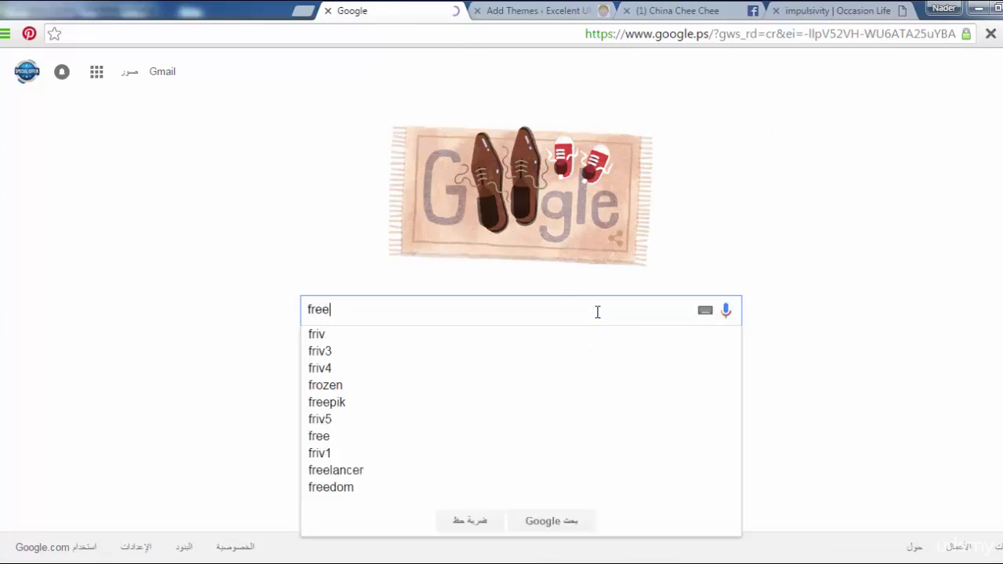
{"action": "key", "text": "BackSpace"}
{"action": "key", "text": "BackSpace"}
{"action": "key", "text": "BackSpace"}
{"action": "key", "text": "BackSpace"}
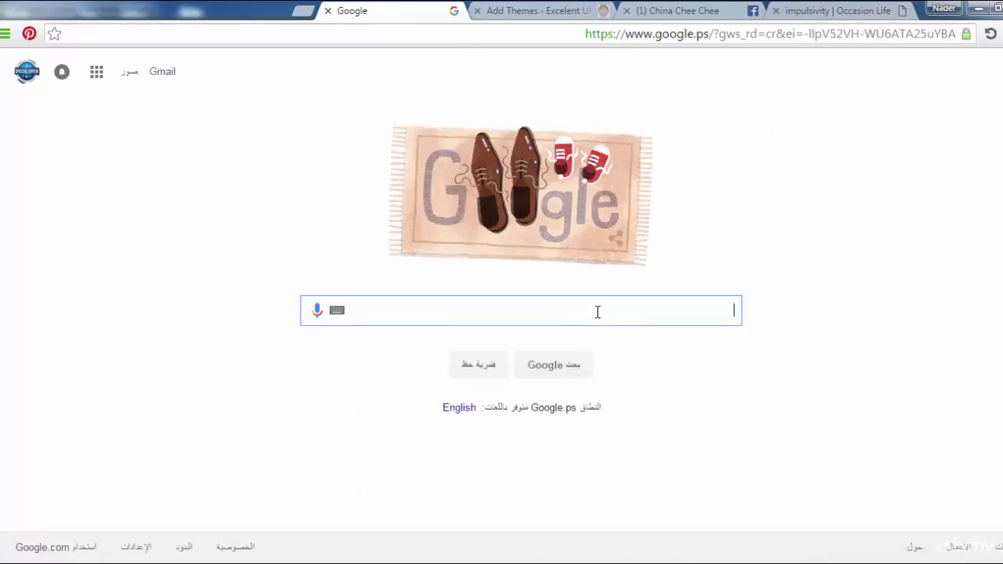
Search Google for "wordpress themes" and look through the results for sites offering themes.
{"action": "type", "text": "wordpress themes"}
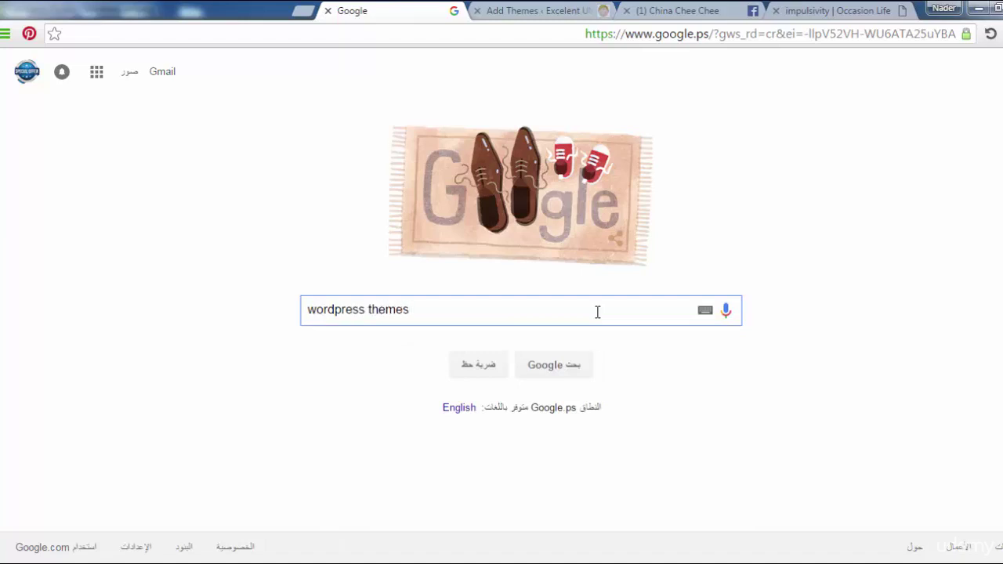
{"action": "key", "text": "Return"}
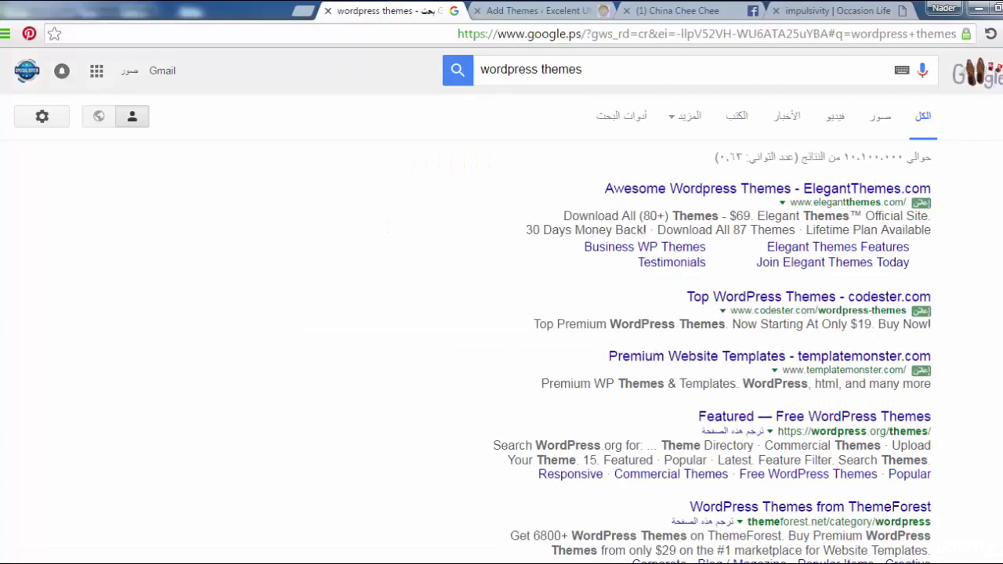
{"action": "scroll", "coordinate": [501, 306], "scroll_direction": "down", "scroll_amount": 3}
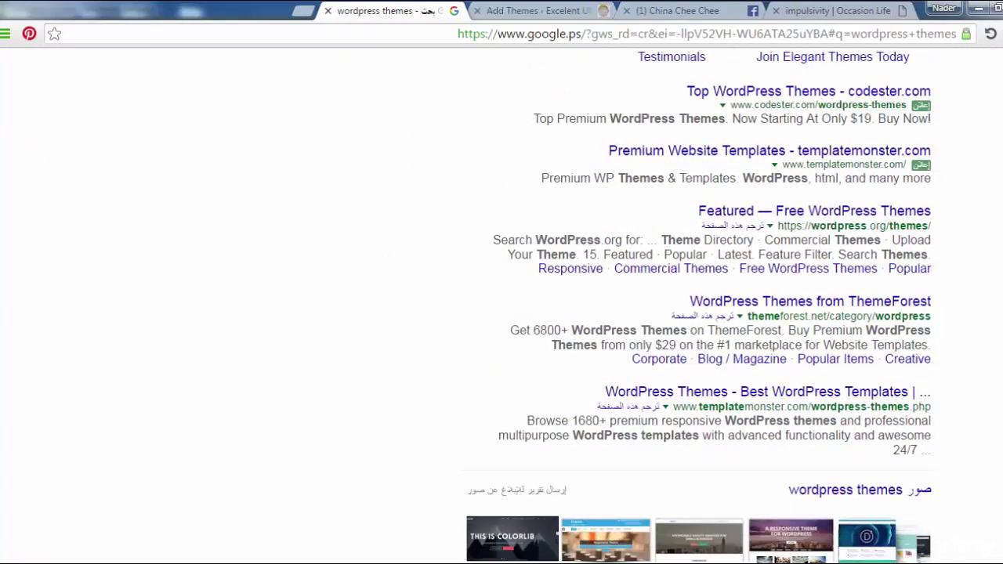
{"action": "scroll", "coordinate": [700, 305], "scroll_direction": "down", "scroll_amount": 3}
{"action": "scroll", "coordinate": [699, 305], "scroll_direction": "up", "scroll_amount": 5}
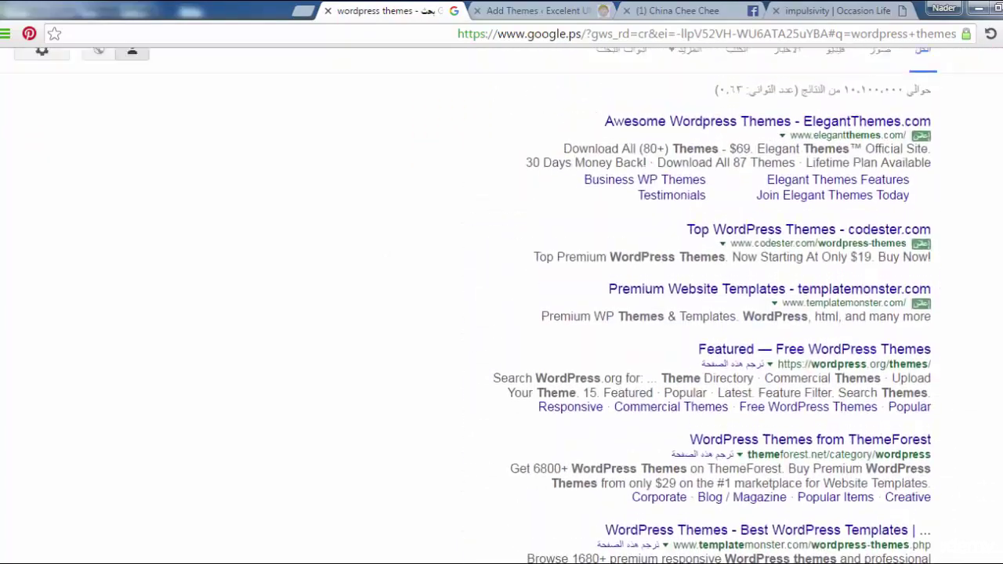
Look over the remaining Google results and the related searches, and return to the first listed theme sites.
{"action": "scroll", "coordinate": [501, 305], "scroll_direction": "up", "scroll_amount": 1}
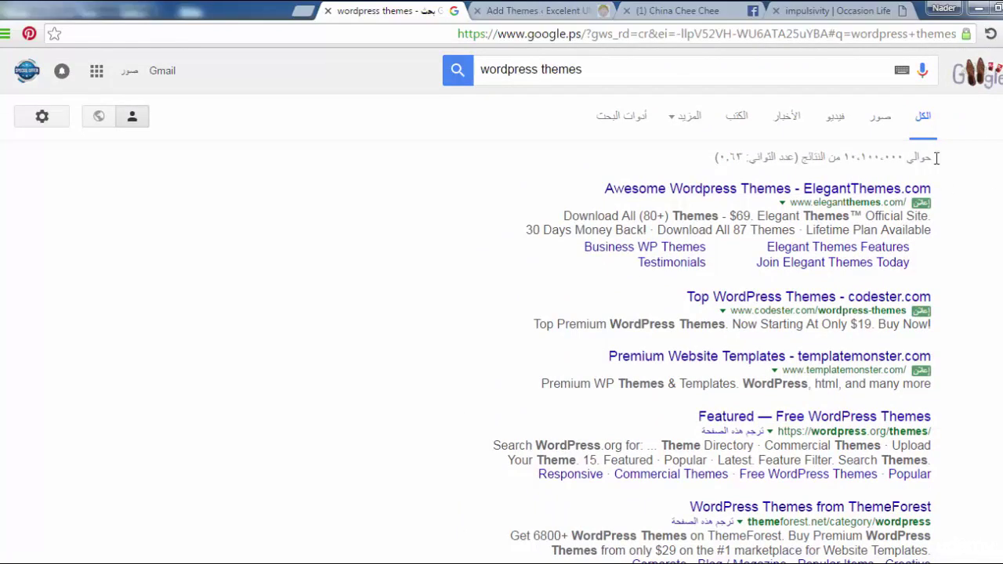
{"action": "scroll", "coordinate": [501, 309], "scroll_direction": "down", "scroll_amount": 6}
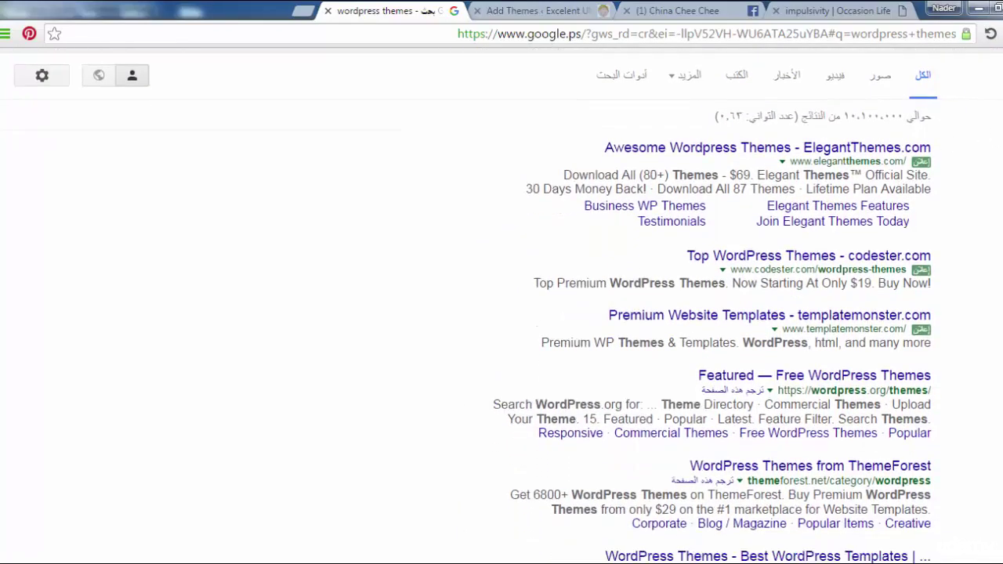
{"action": "scroll", "coordinate": [502, 308], "scroll_direction": "down", "scroll_amount": 1}
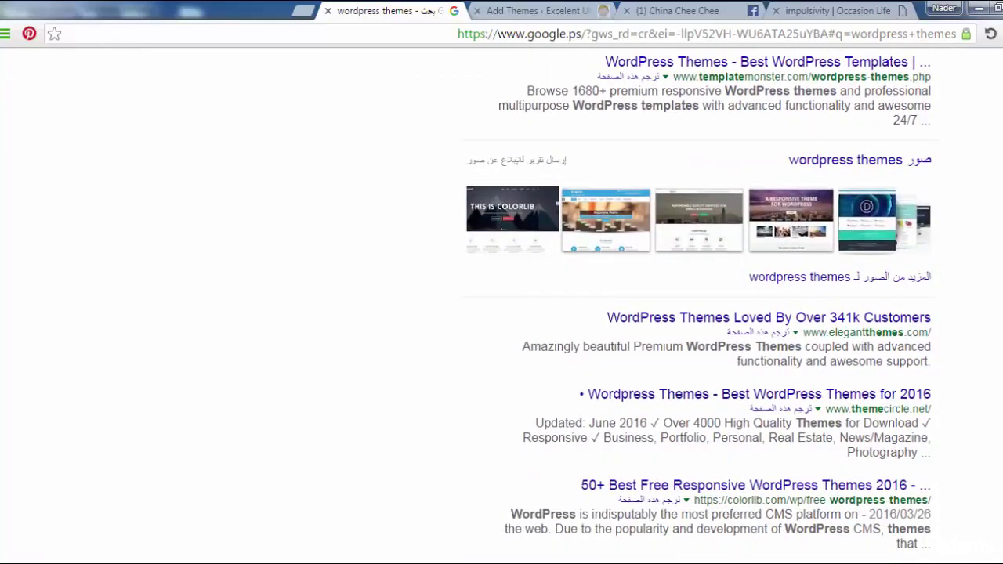
{"action": "scroll", "coordinate": [502, 309], "scroll_direction": "down", "scroll_amount": 6}
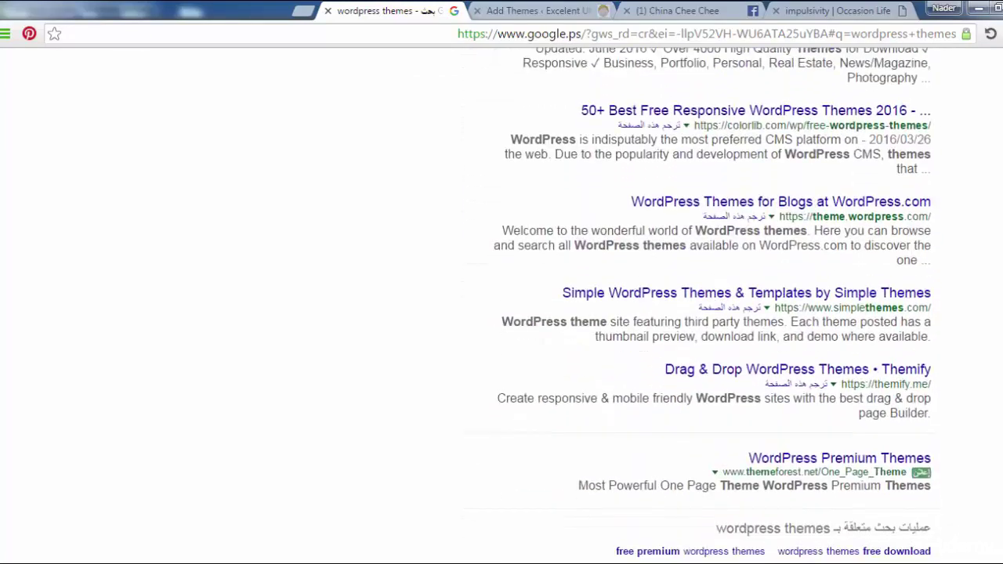
{"action": "scroll", "coordinate": [502, 309], "scroll_direction": "down", "scroll_amount": 1}
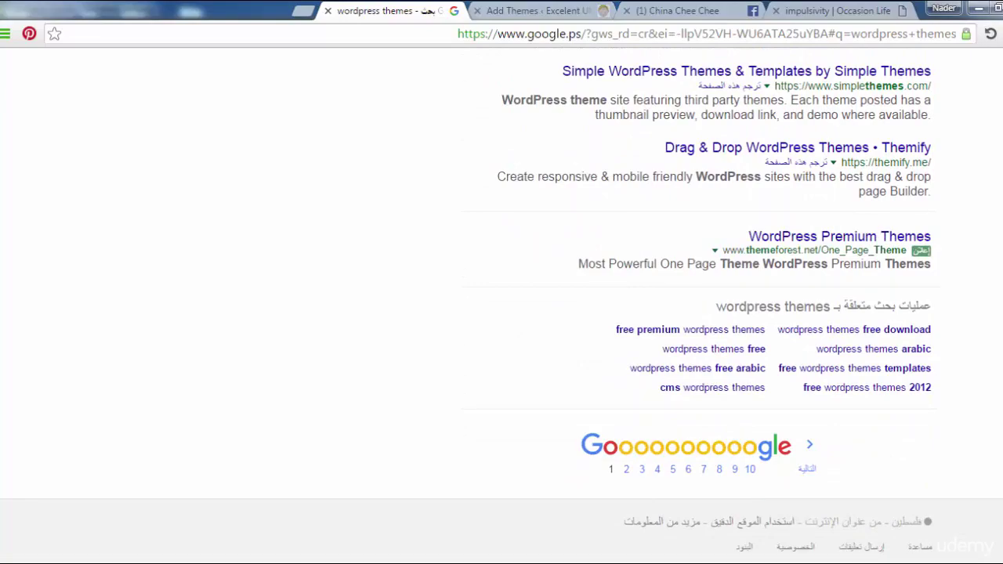
{"action": "scroll", "coordinate": [501, 309], "scroll_direction": "up", "scroll_amount": 9}
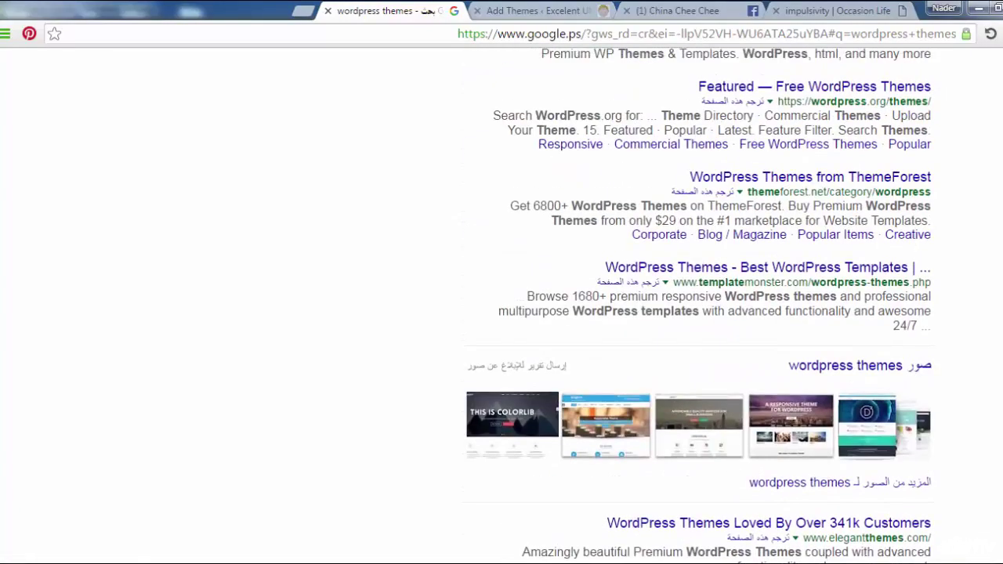
{"action": "scroll", "coordinate": [501, 308], "scroll_direction": "up", "scroll_amount": 4}
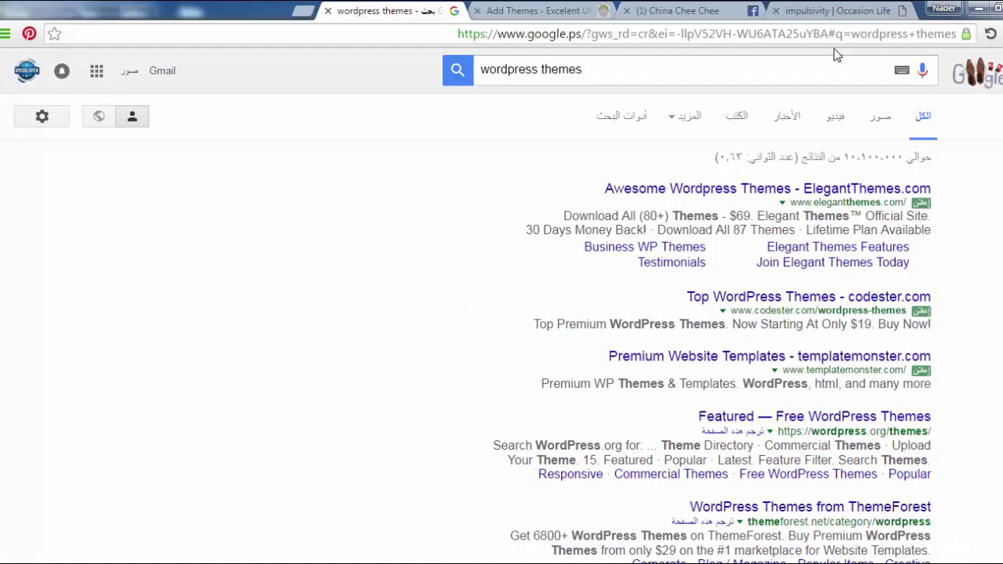
Return to the site's Add Themes page, clear the theme search and open the form for uploading a zipped theme.
{"action": "left_click", "coordinate": [554, 9]}
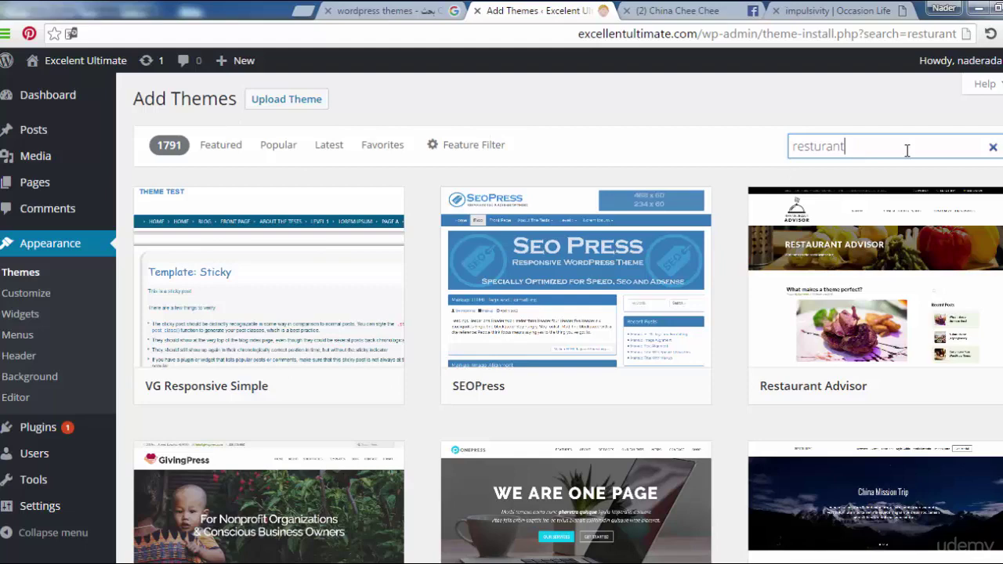
{"action": "left_click", "coordinate": [993, 148]}
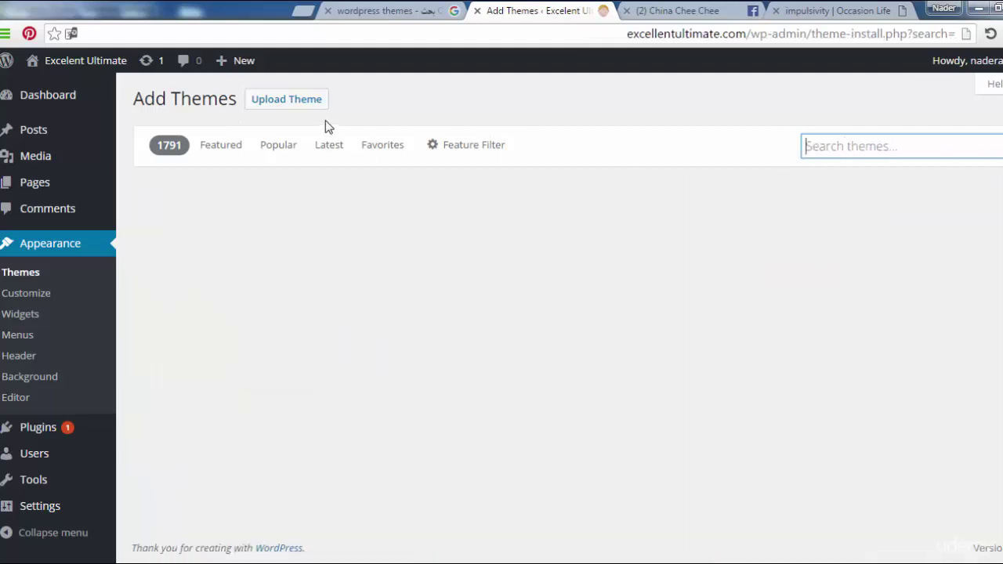
{"action": "left_click", "coordinate": [284, 105]}
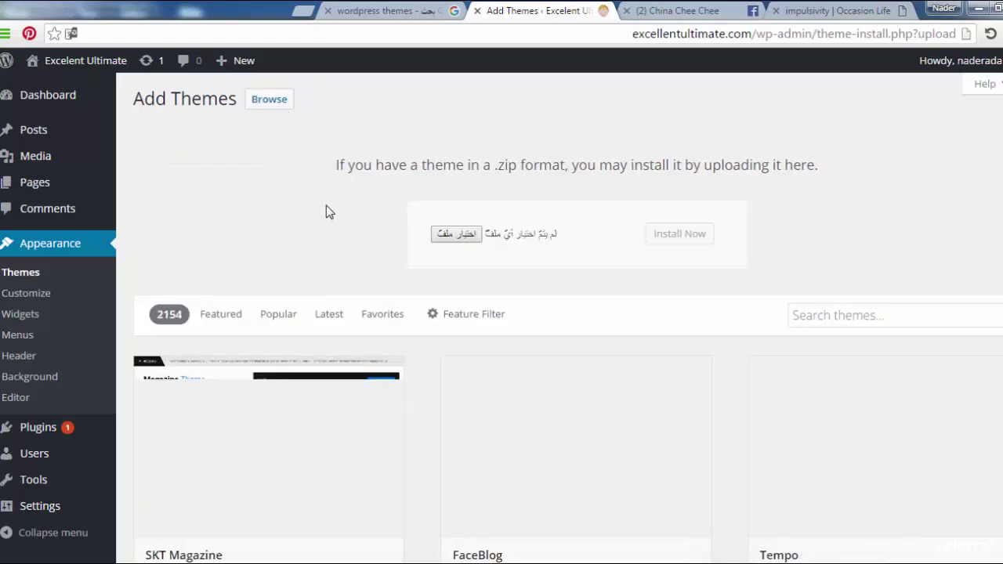
{"action": "left_click", "coordinate": [279, 105]}
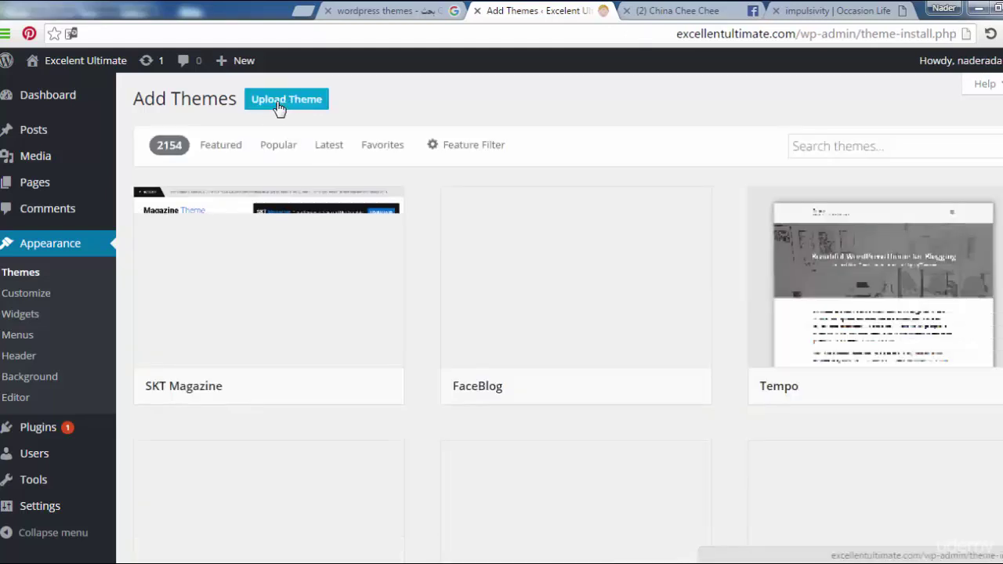
{"action": "left_click", "coordinate": [281, 105]}
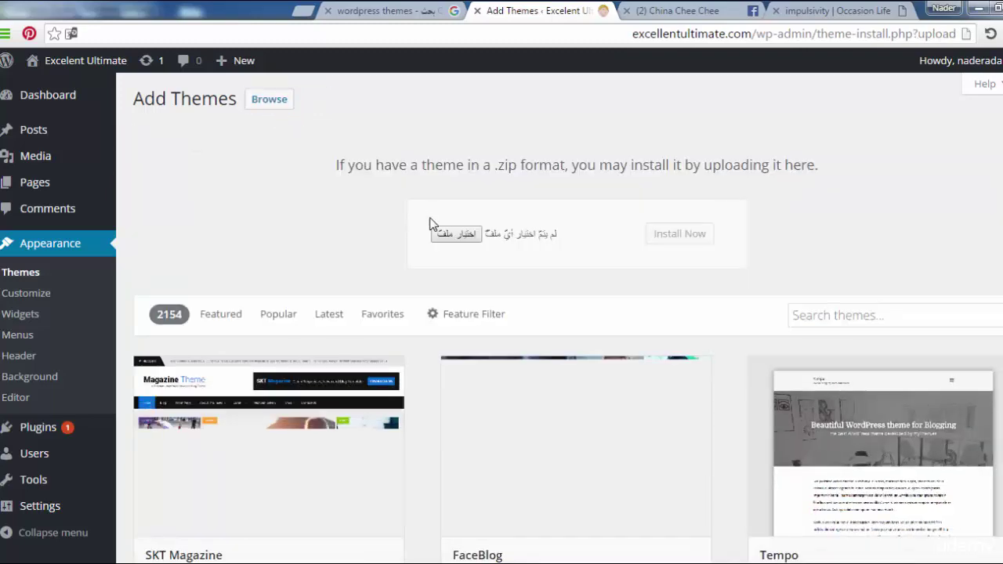
Choose the archive attitude.3.0.7 from the wordpressthemes folder on Local Disk (D:) as the theme file to upload.
{"action": "left_click", "coordinate": [459, 235]}
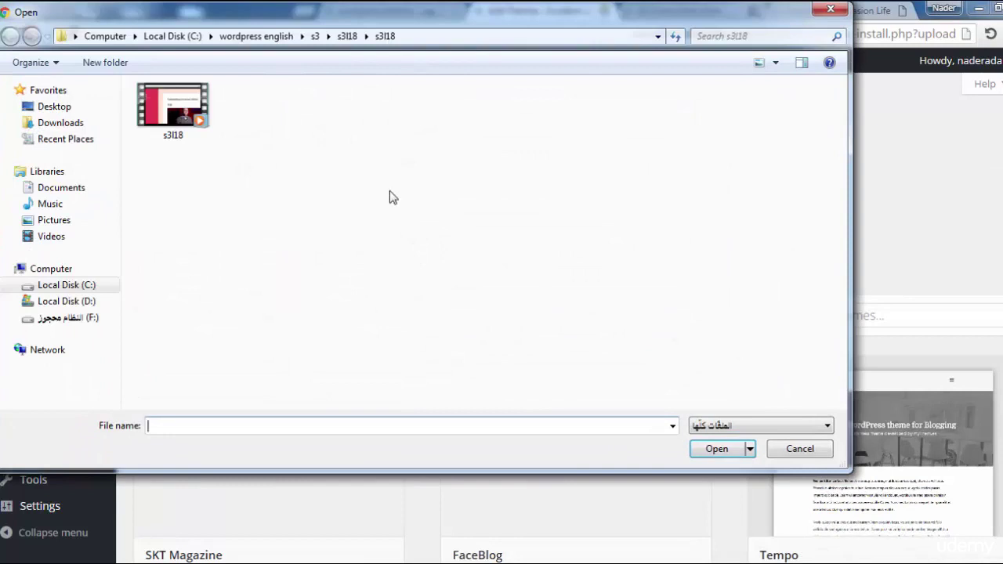
{"action": "left_click", "coordinate": [88, 304]}
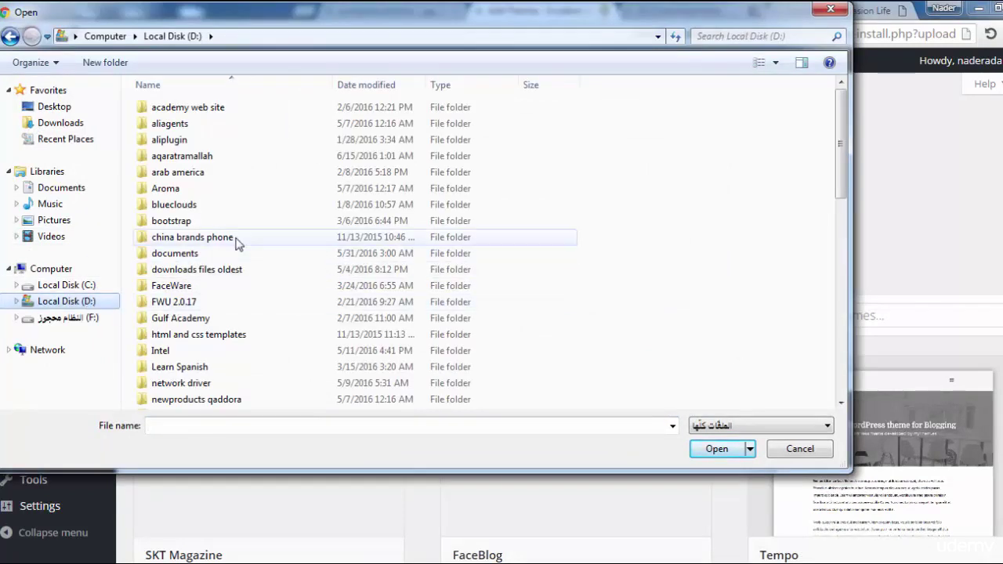
{"action": "key", "text": "w"}
{"action": "key", "text": "w"}
{"action": "key", "text": "w"}
{"action": "key", "text": "w"}
{"action": "key", "text": "w"}
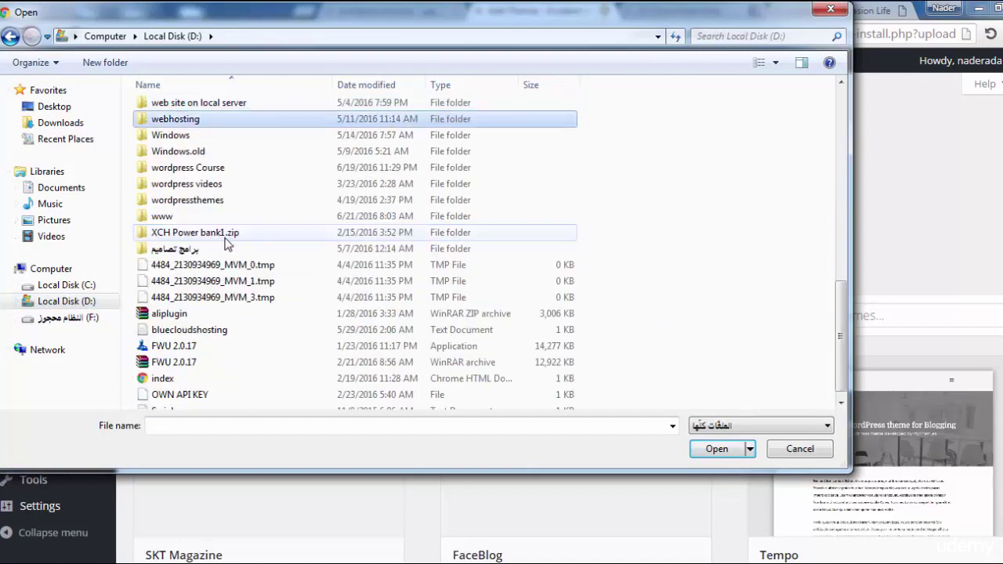
{"action": "key", "text": "w"}
{"action": "key", "text": "w"}
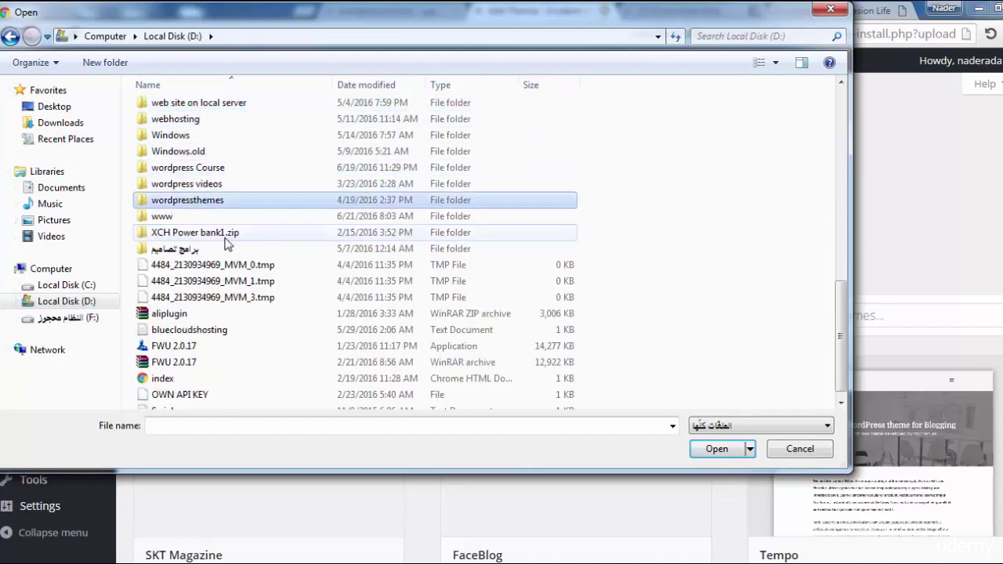
{"action": "double_click", "coordinate": [192, 201]}
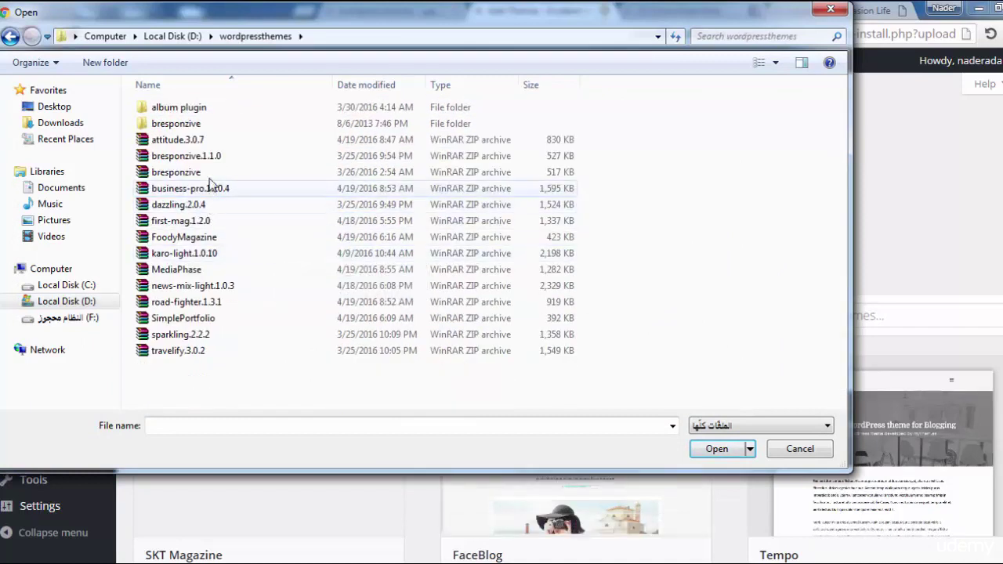
{"action": "left_click", "coordinate": [195, 142]}
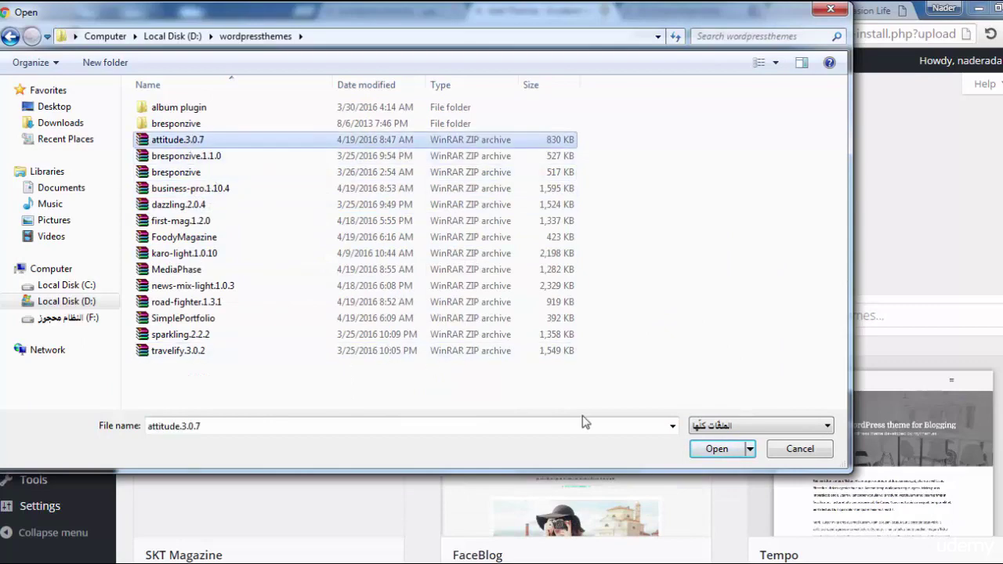
{"action": "left_click", "coordinate": [715, 454]}
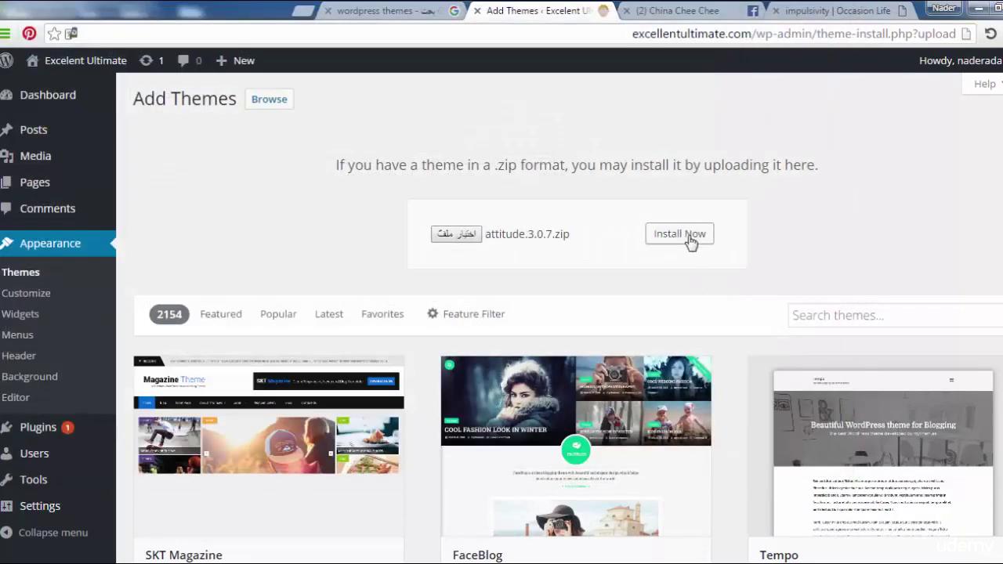
Install the theme from attitude.3.0.7.zip and activate it.
{"action": "left_click", "coordinate": [688, 238]}
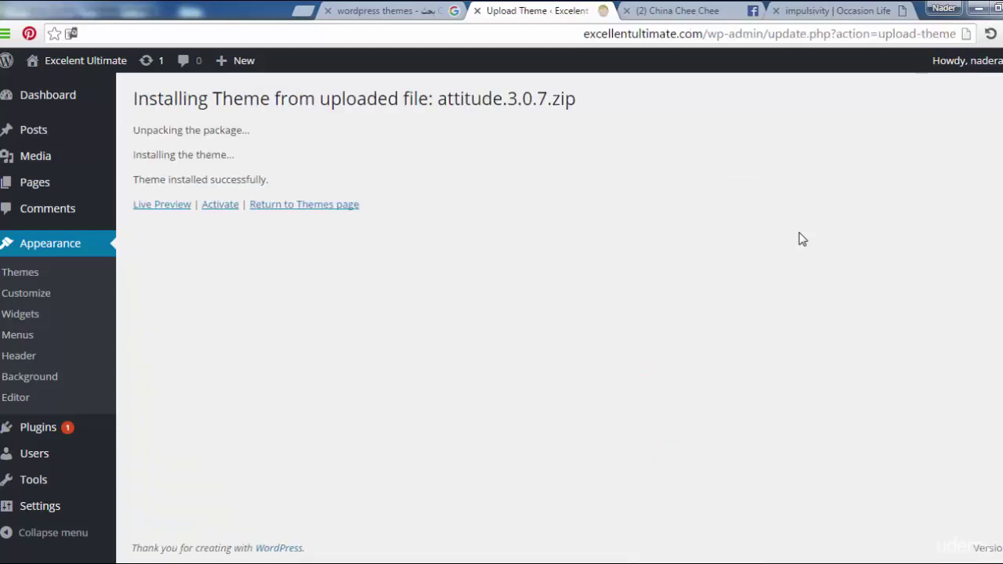
{"action": "left_click_drag", "start_coordinate": [803, 234], "coordinate": [638, 159]}
{"action": "left_click_drag", "start_coordinate": [494, 136], "coordinate": [512, 224]}
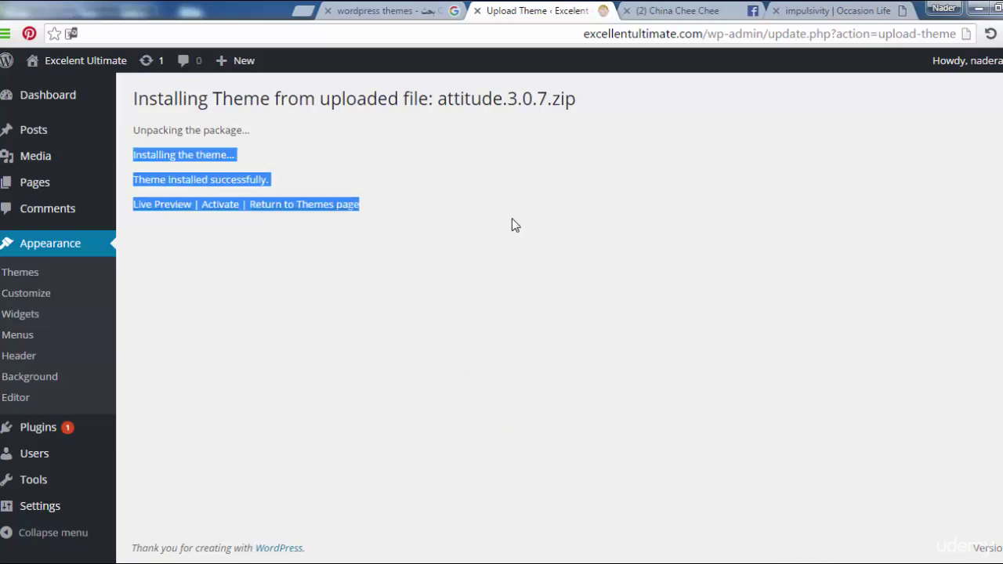
{"action": "left_click", "coordinate": [456, 130]}
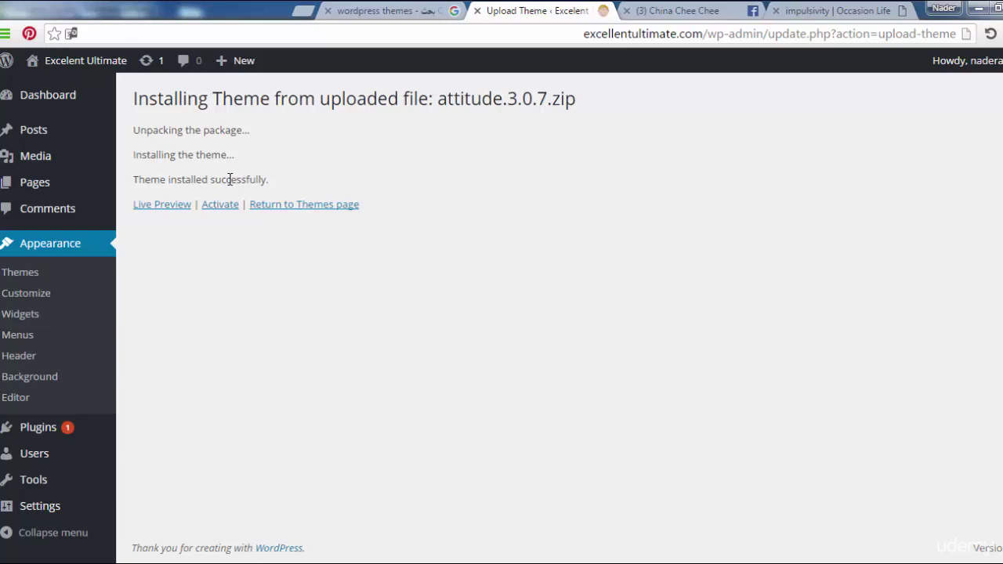
{"action": "left_click", "coordinate": [223, 205]}
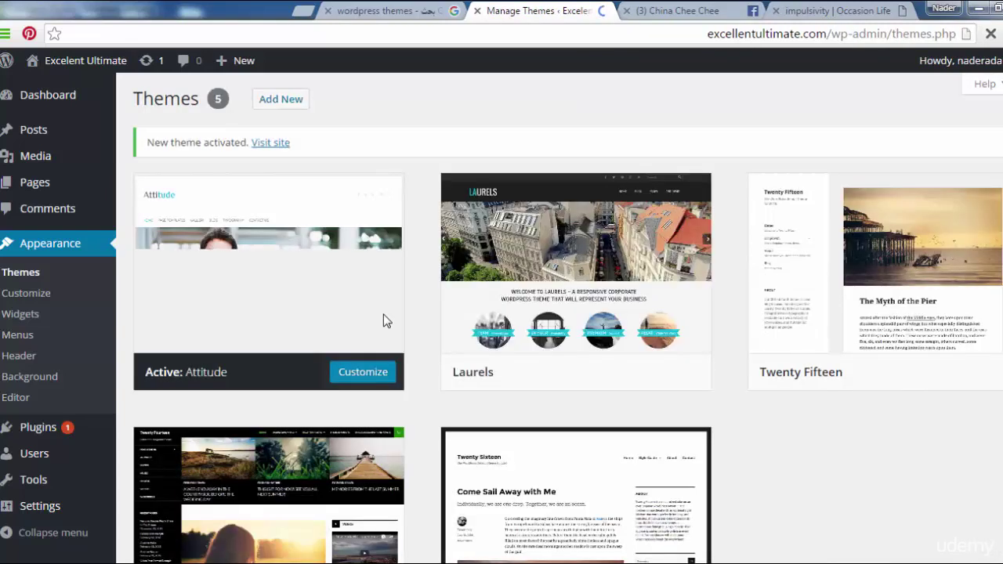
Visit the live site and look through its home page with the Attitude theme.
{"action": "mouse_move", "coordinate": [572, 394]}
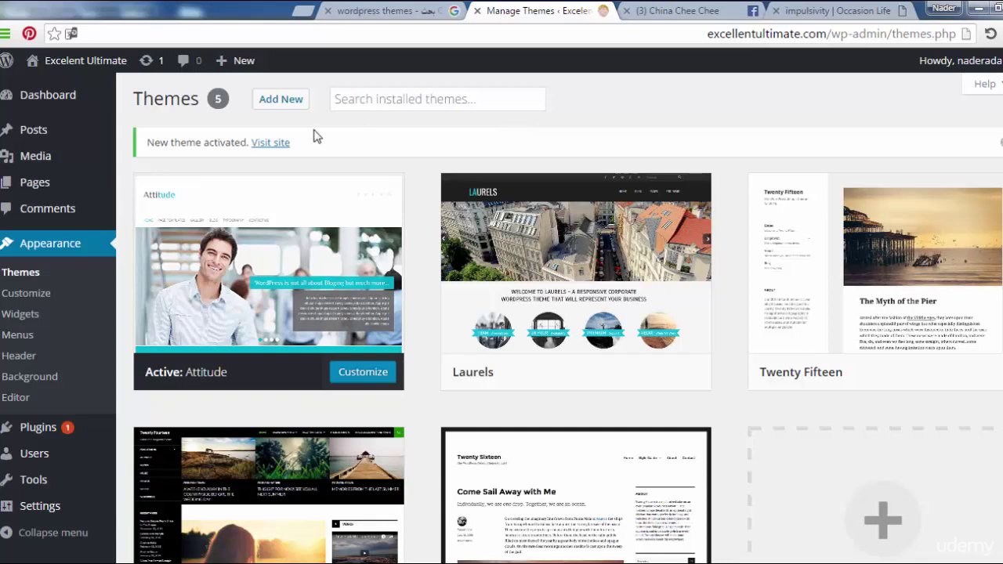
{"action": "left_click", "coordinate": [279, 145]}
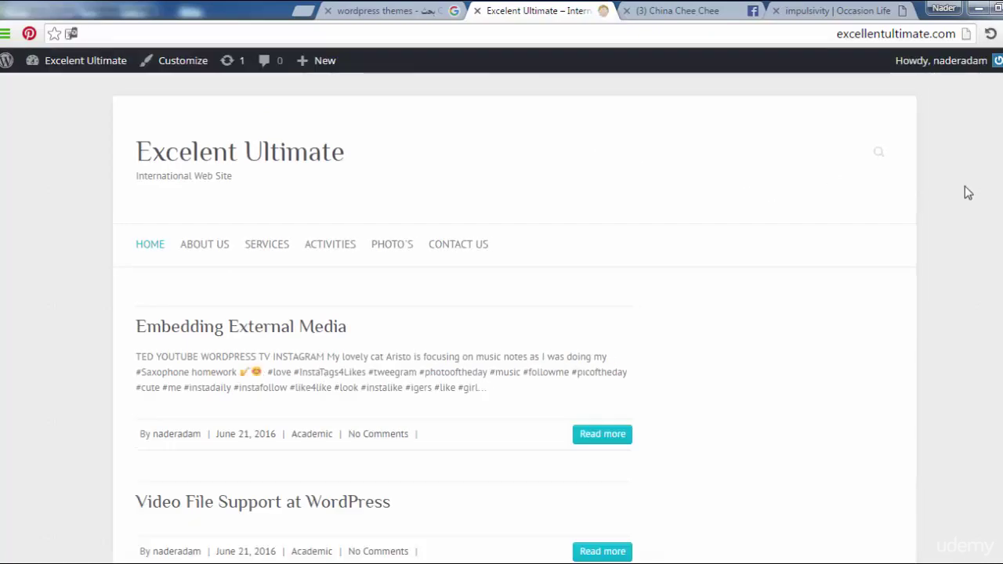
{"action": "scroll", "coordinate": [972, 188], "scroll_direction": "down", "scroll_amount": 9}
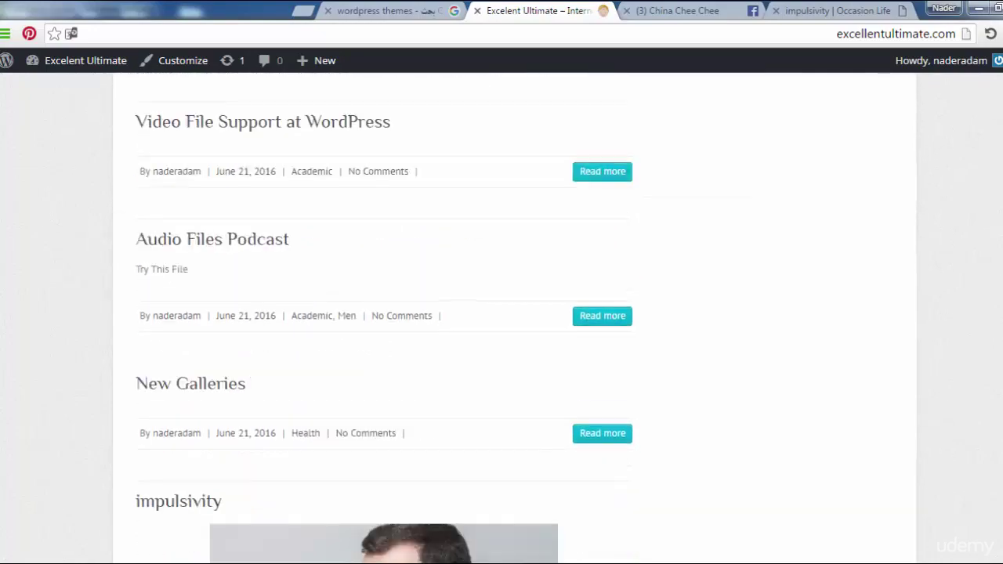
{"action": "scroll", "coordinate": [384, 313], "scroll_direction": "down", "scroll_amount": 10}
{"action": "scroll", "coordinate": [384, 313], "scroll_direction": "up", "scroll_amount": 16}
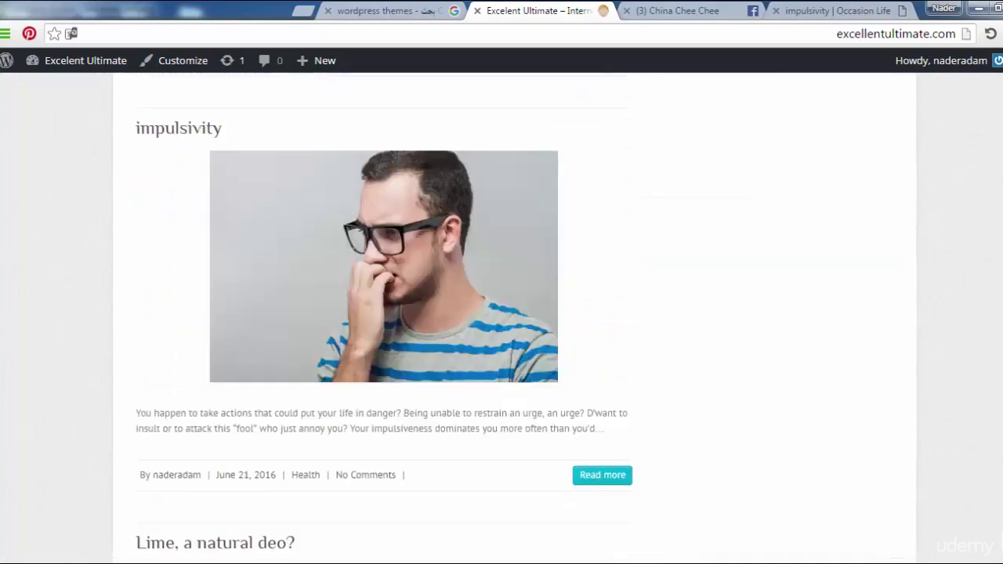
{"action": "scroll", "coordinate": [502, 314], "scroll_direction": "up", "scroll_amount": 2}
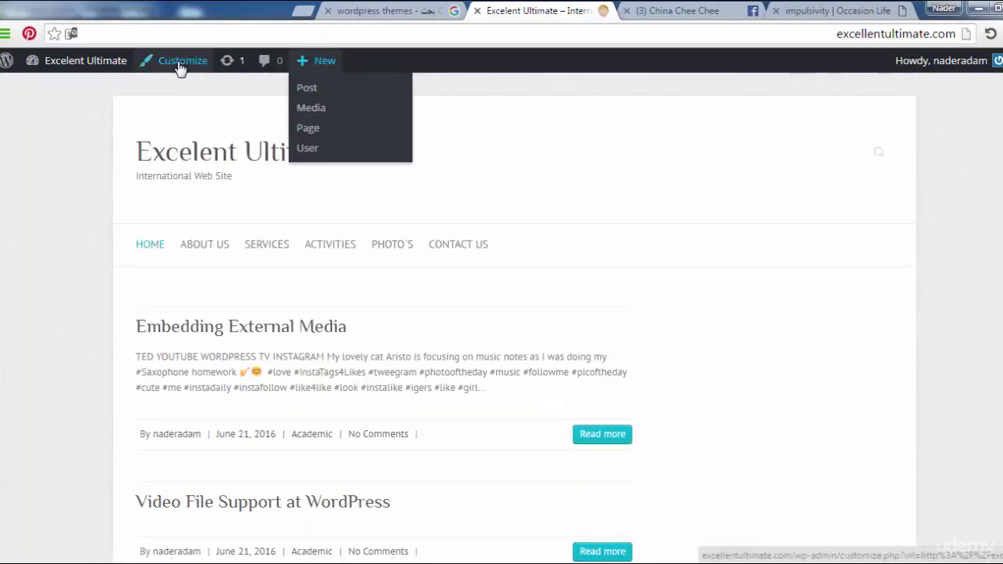
Return to the Themes page from the live site and open the upload form for another new theme.
{"action": "mouse_move", "coordinate": [100, 60]}
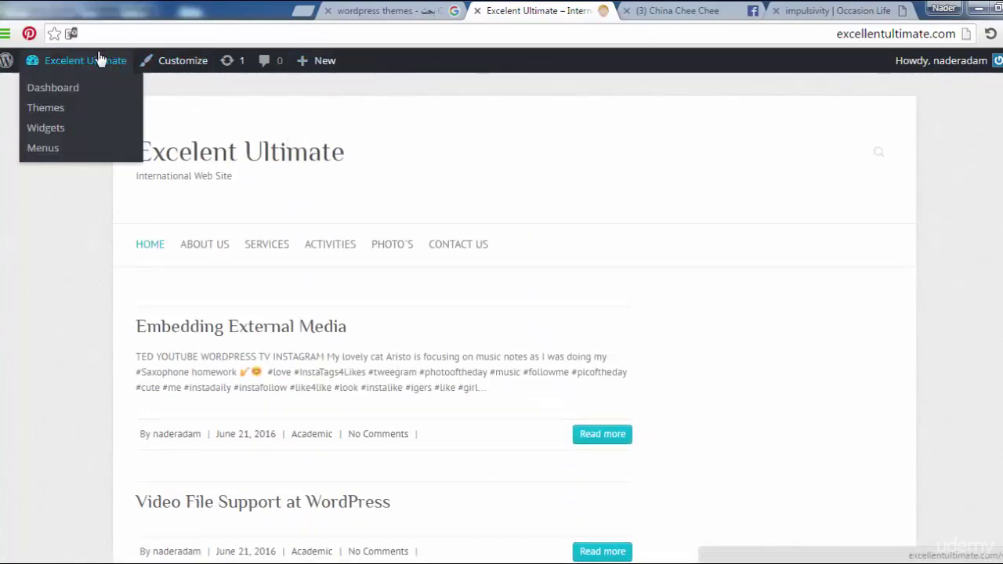
{"action": "left_click", "coordinate": [57, 110]}
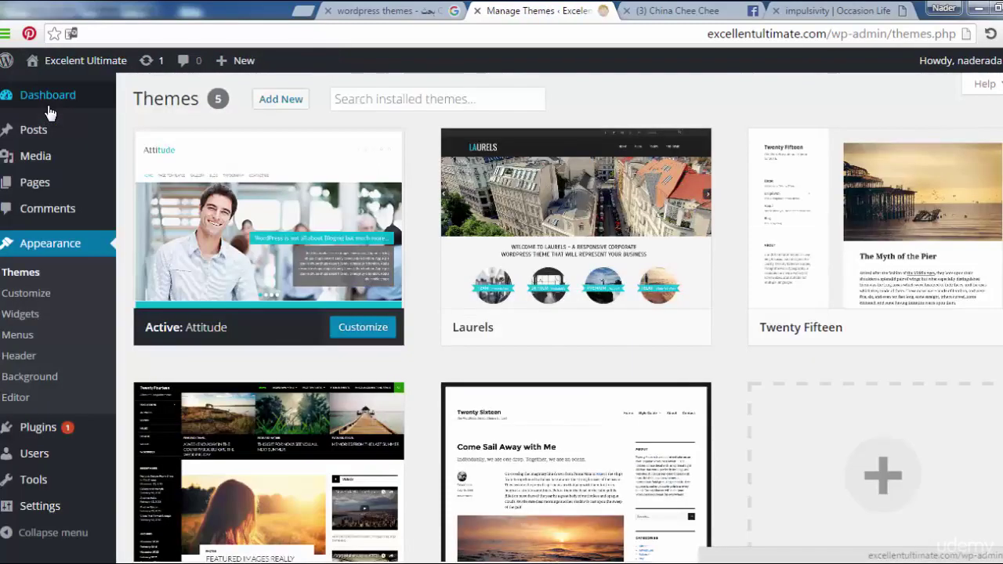
{"action": "mouse_move", "coordinate": [314, 269]}
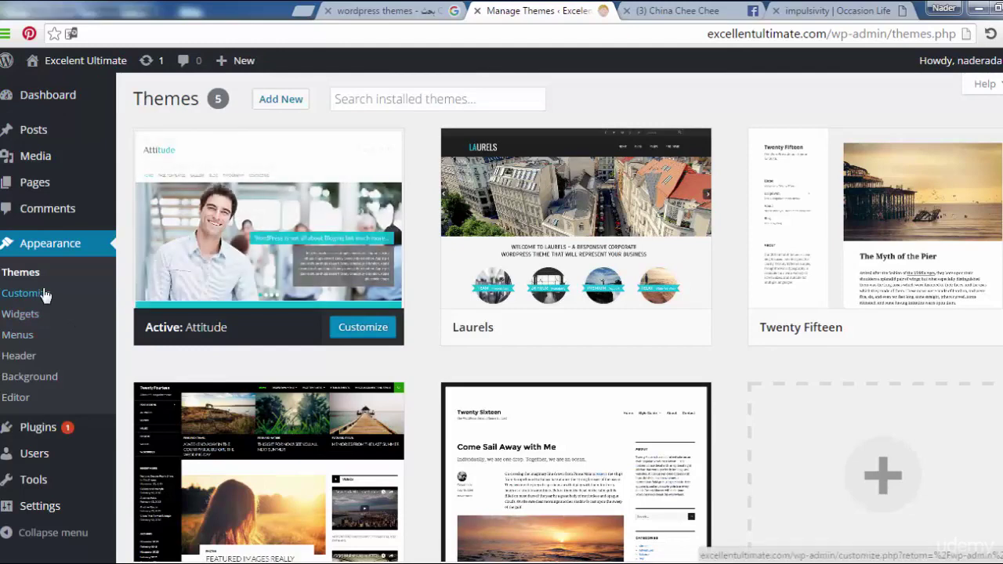
{"action": "left_click", "coordinate": [287, 105]}
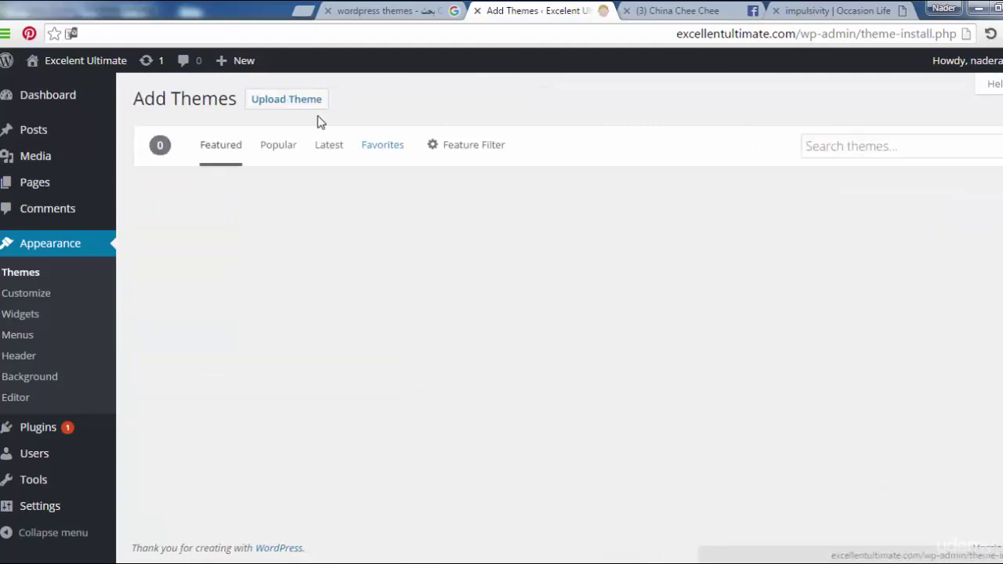
{"action": "left_click", "coordinate": [308, 105]}
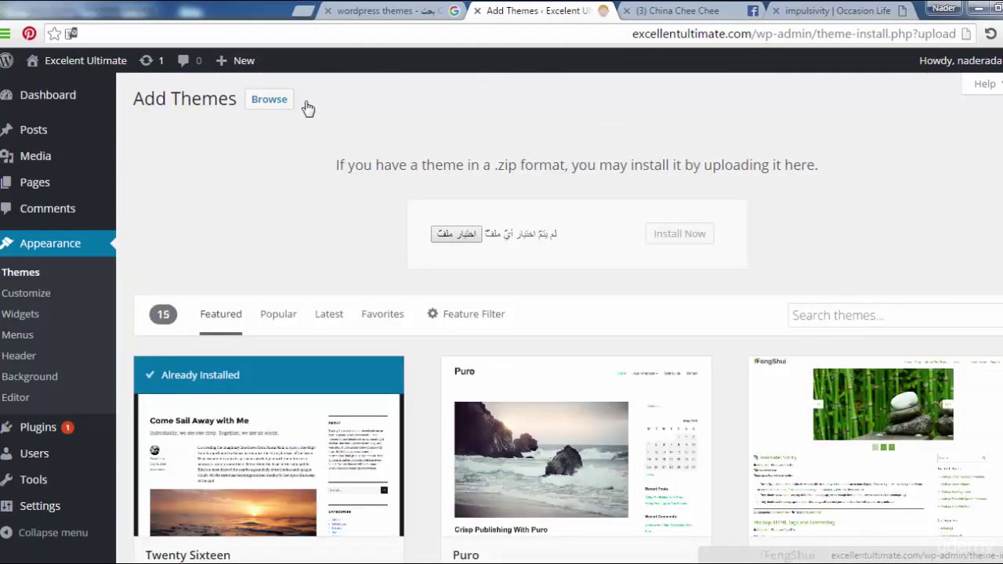
Install the theme from the bresponzive archive (not bresponzive.1.1.0) in the wordpressthemes folder and activate it.
{"action": "left_click", "coordinate": [469, 236]}
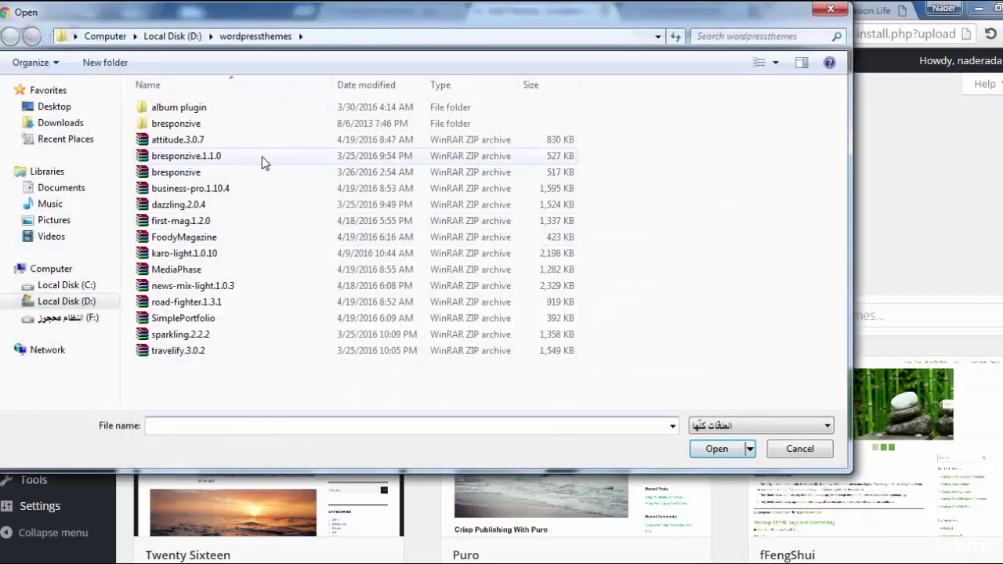
{"action": "left_click", "coordinate": [234, 158]}
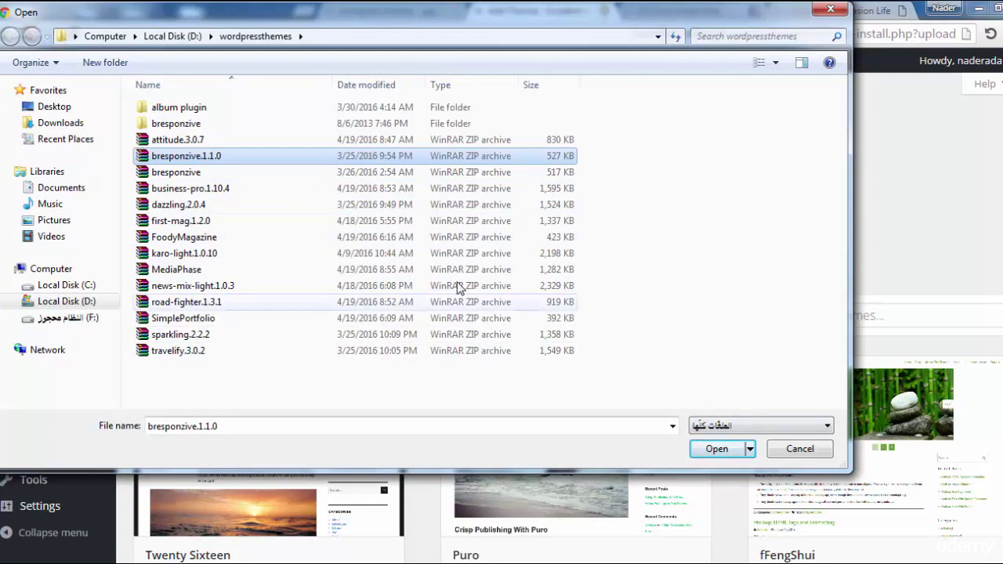
{"action": "left_click", "coordinate": [187, 173]}
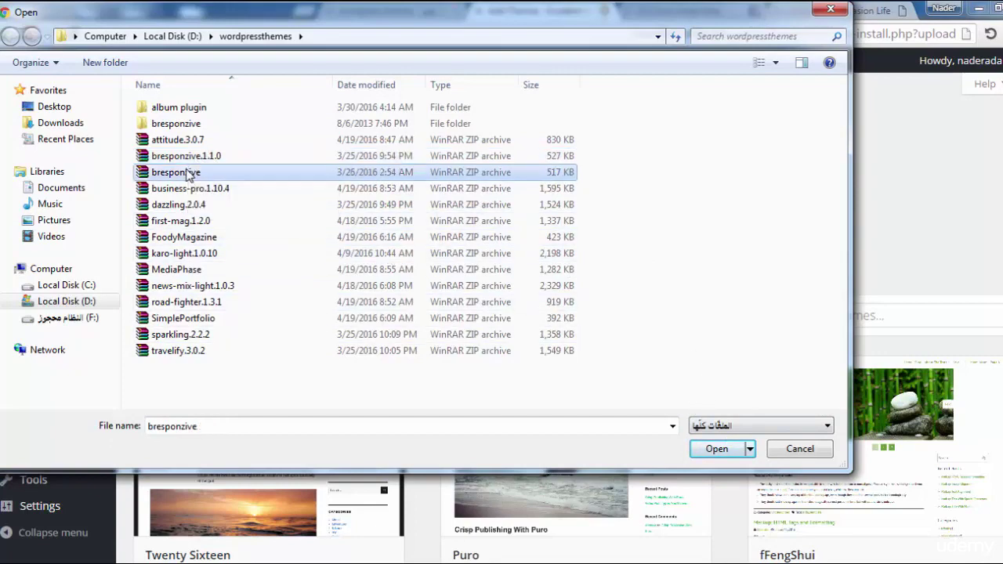
{"action": "left_click", "coordinate": [198, 159]}
{"action": "left_click", "coordinate": [200, 179]}
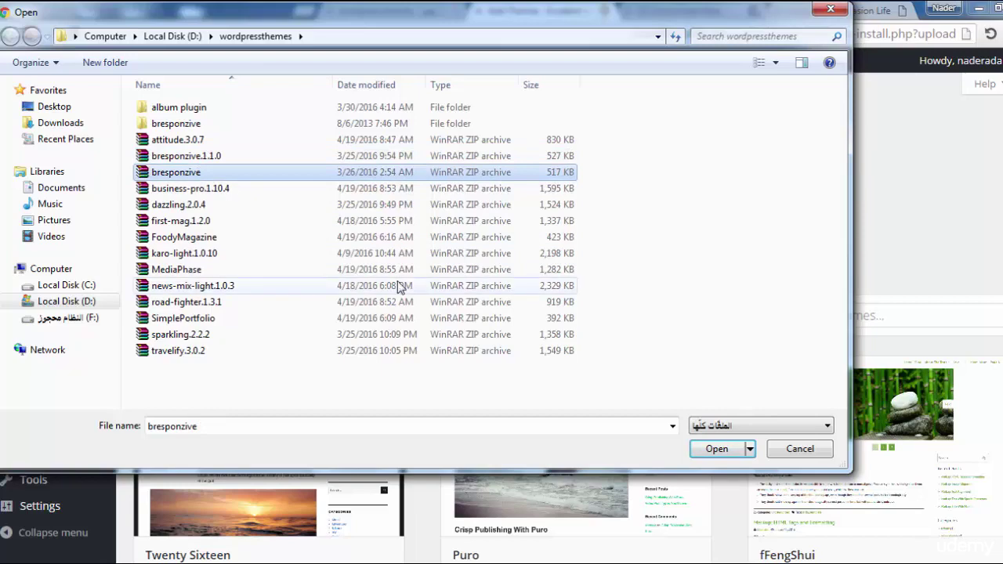
{"action": "left_click", "coordinate": [716, 449]}
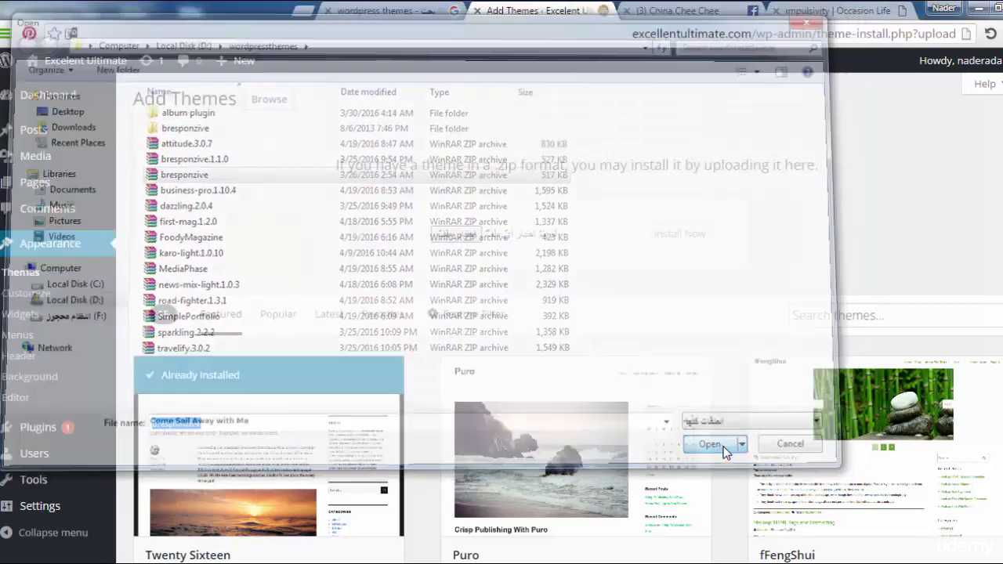
{"action": "left_click", "coordinate": [682, 236]}
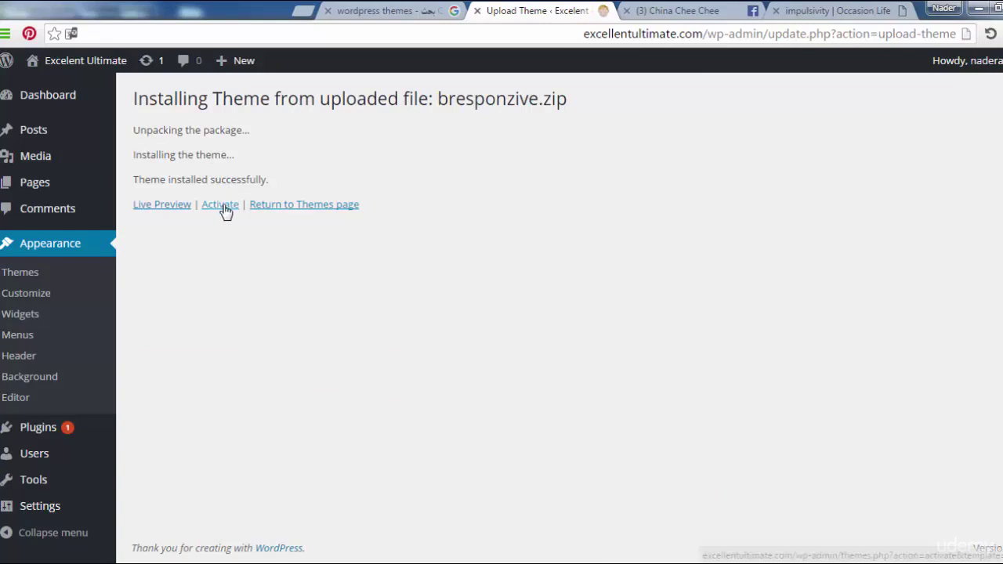
{"action": "left_click", "coordinate": [223, 207]}
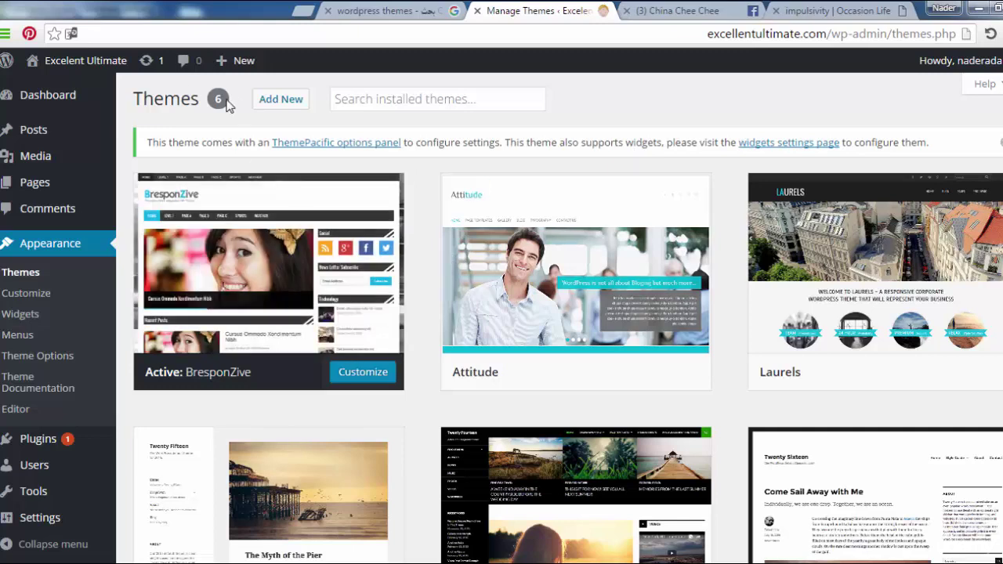
Visit the live site and look through its home page with the BresponZive theme.
{"action": "mouse_move", "coordinate": [103, 69]}
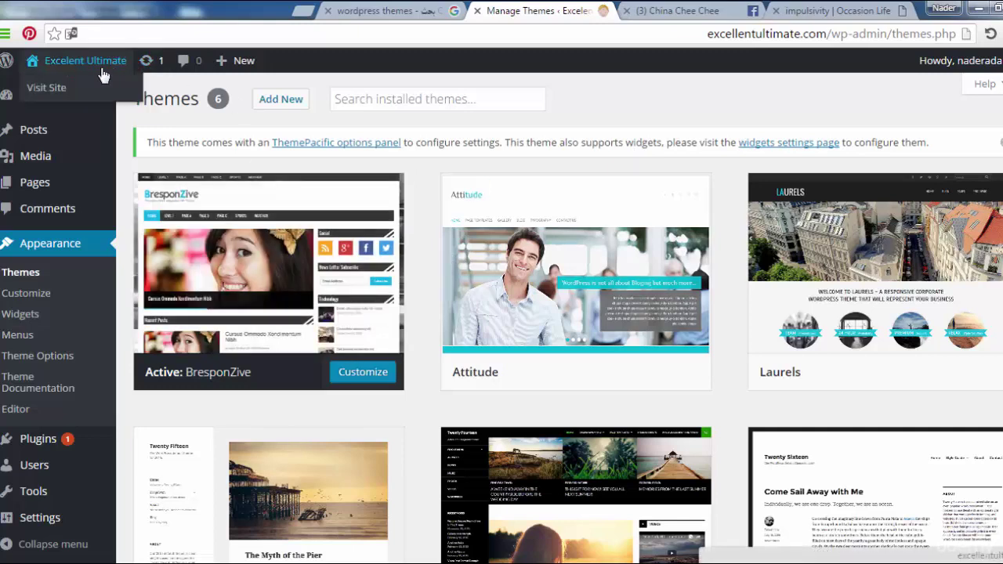
{"action": "left_click", "coordinate": [57, 89]}
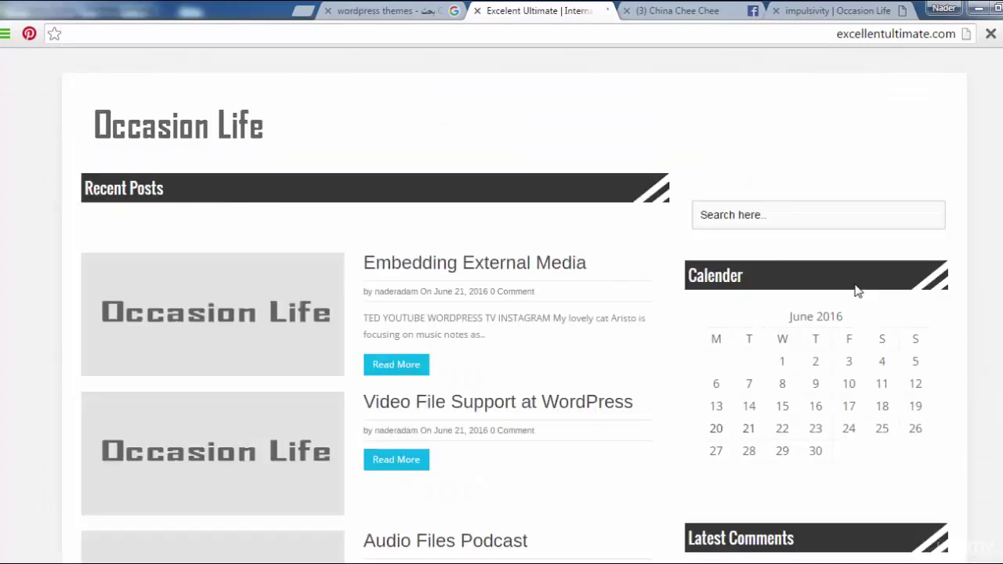
{"action": "scroll", "coordinate": [501, 314], "scroll_direction": "down", "scroll_amount": 6}
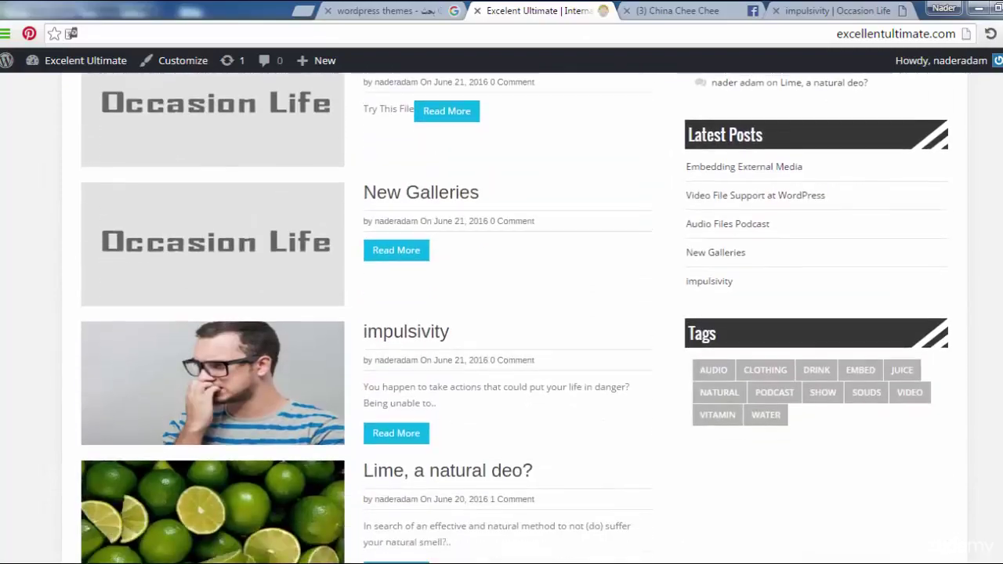
{"action": "scroll", "coordinate": [501, 314], "scroll_direction": "up", "scroll_amount": 1}
{"action": "scroll", "coordinate": [502, 314], "scroll_direction": "up", "scroll_amount": 8}
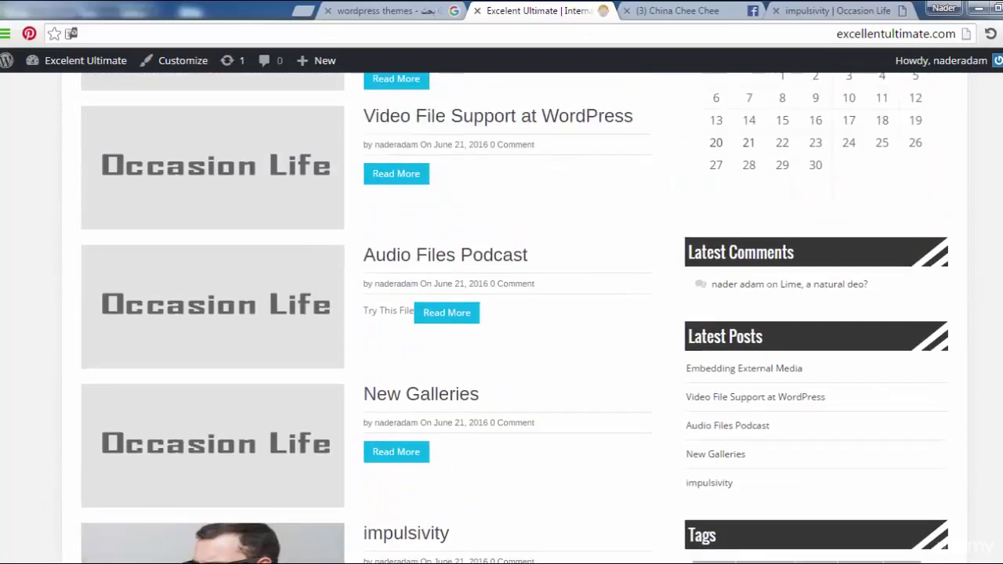
{"action": "scroll", "coordinate": [502, 313], "scroll_direction": "up", "scroll_amount": 2}
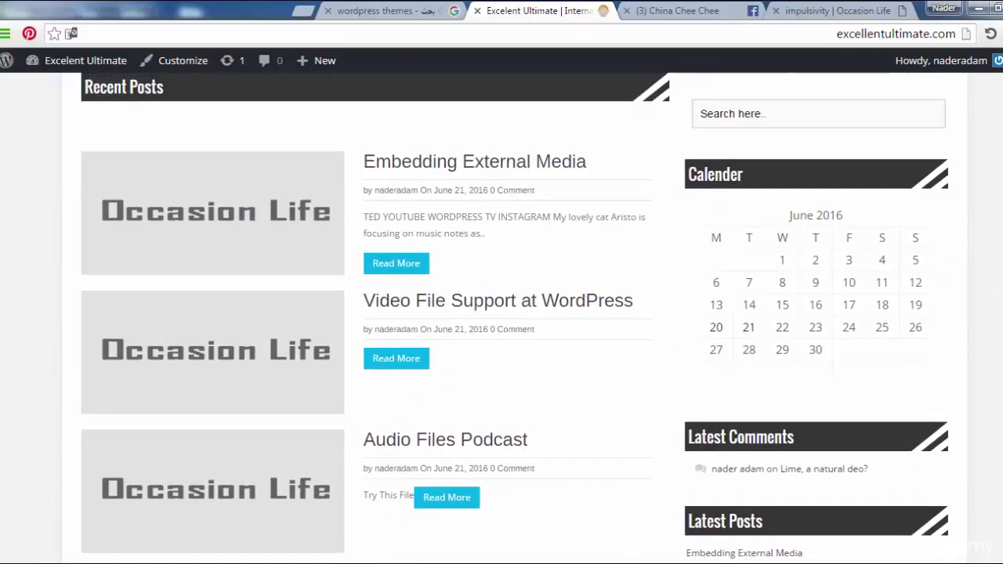
{"action": "scroll", "coordinate": [502, 314], "scroll_direction": "down", "scroll_amount": 9}
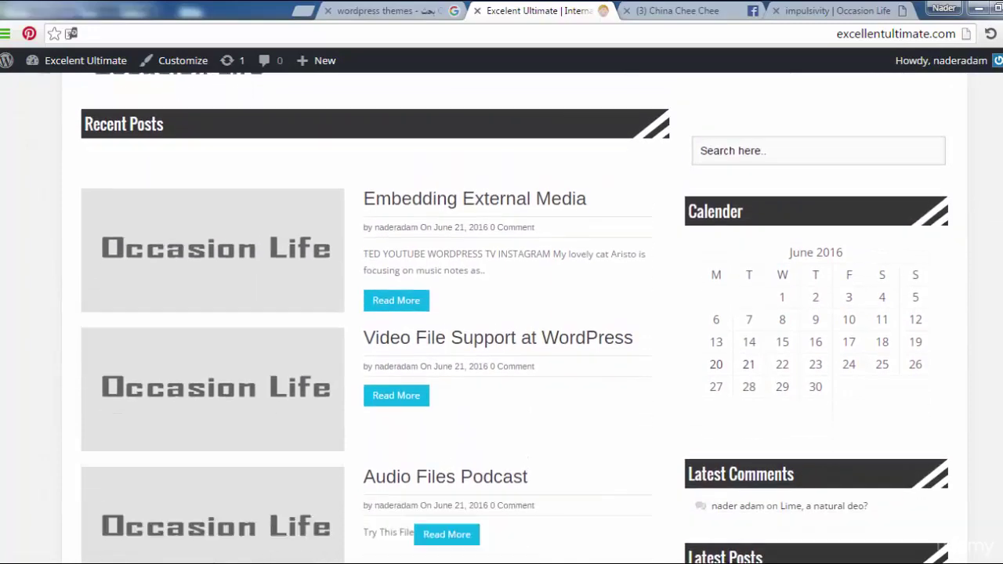
{"action": "scroll", "coordinate": [741, 457], "scroll_direction": "up", "scroll_amount": 3}
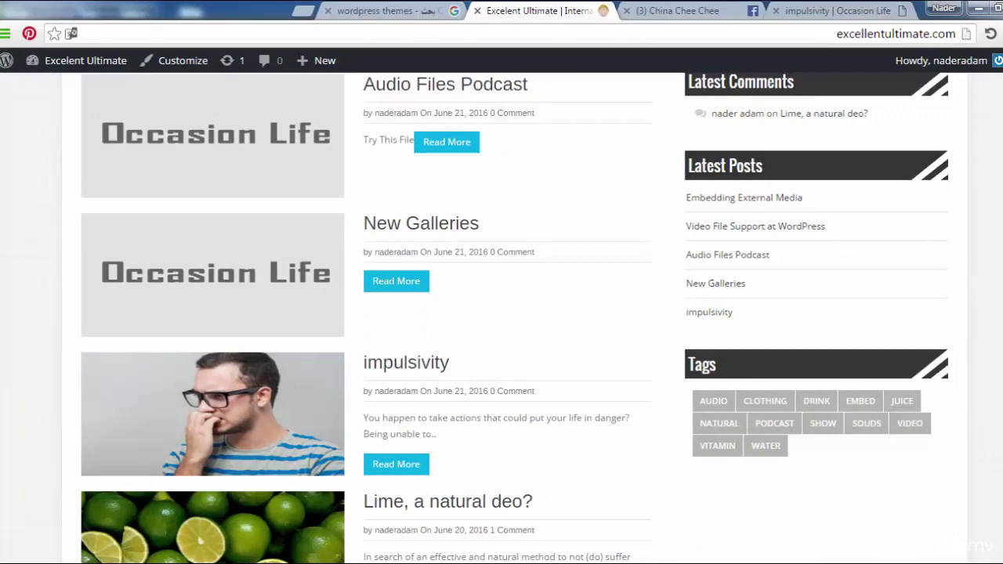
{"action": "scroll", "coordinate": [888, 298], "scroll_direction": "up", "scroll_amount": 3}
{"action": "scroll", "coordinate": [827, 268], "scroll_direction": "up", "scroll_amount": 3}
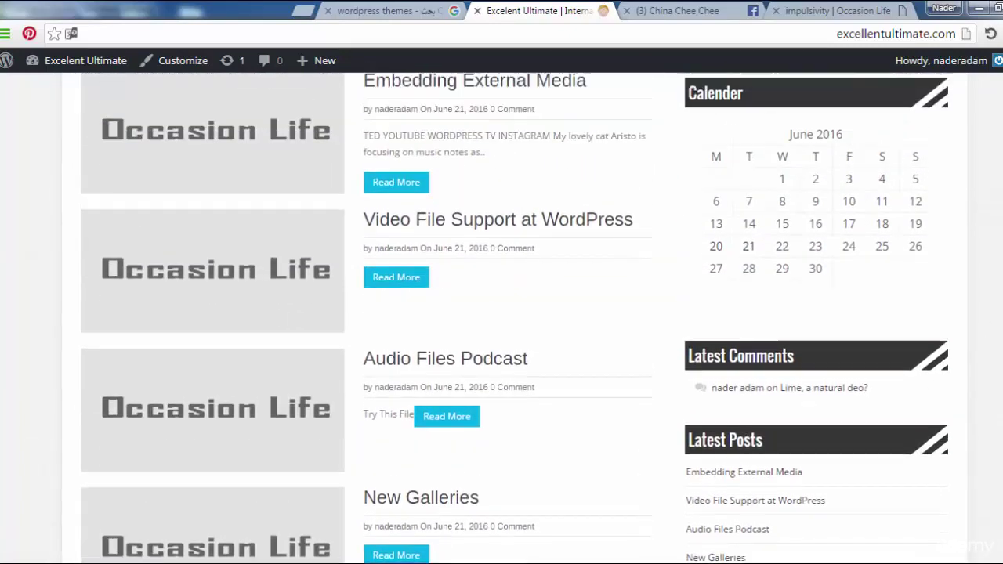
{"action": "scroll", "coordinate": [826, 268], "scroll_direction": "up", "scroll_amount": 1}
{"action": "scroll", "coordinate": [501, 314], "scroll_direction": "up", "scroll_amount": 2}
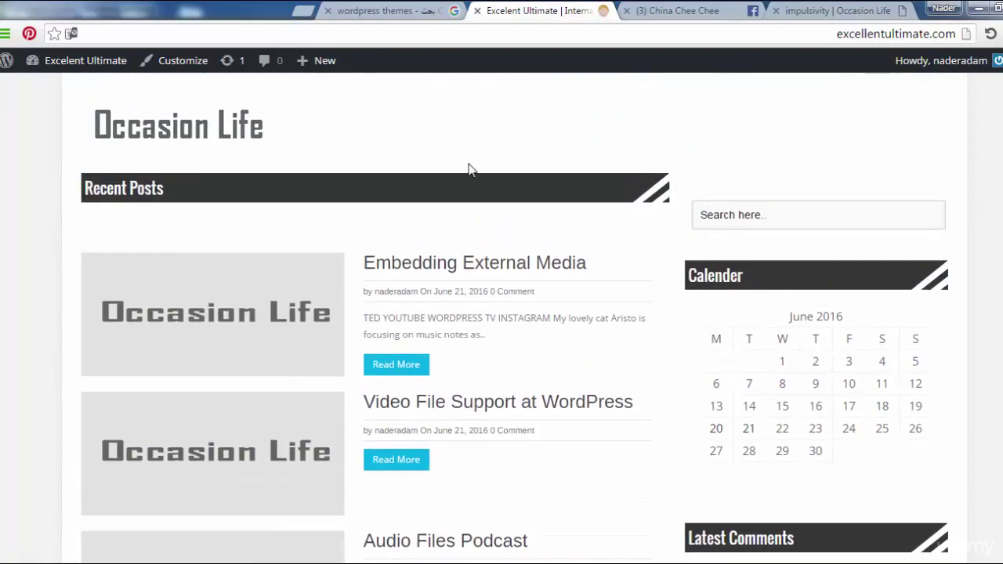
{"action": "scroll", "coordinate": [502, 313], "scroll_direction": "down", "scroll_amount": 10}
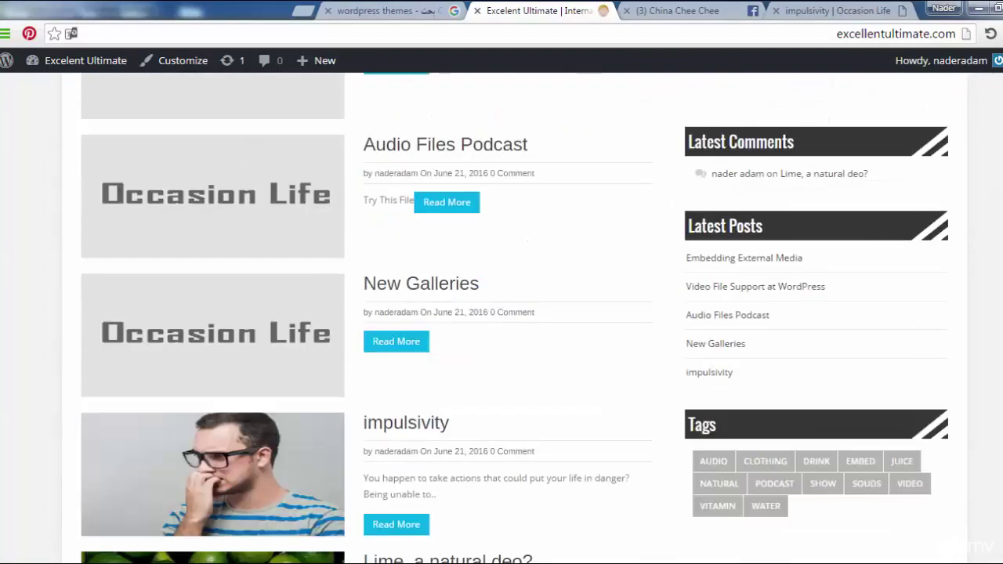
{"action": "scroll", "coordinate": [501, 314], "scroll_direction": "up", "scroll_amount": 5}
{"action": "scroll", "coordinate": [501, 313], "scroll_direction": "up", "scroll_amount": 5}
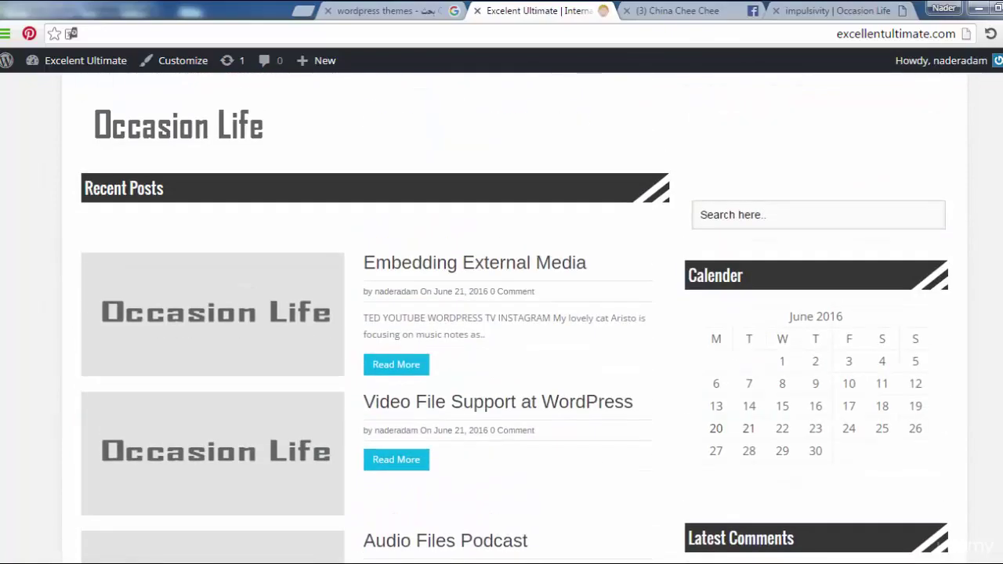
Go back through the dashboard to the installed themes and open the zip upload form for adding another theme.
{"action": "mouse_move", "coordinate": [86, 67]}
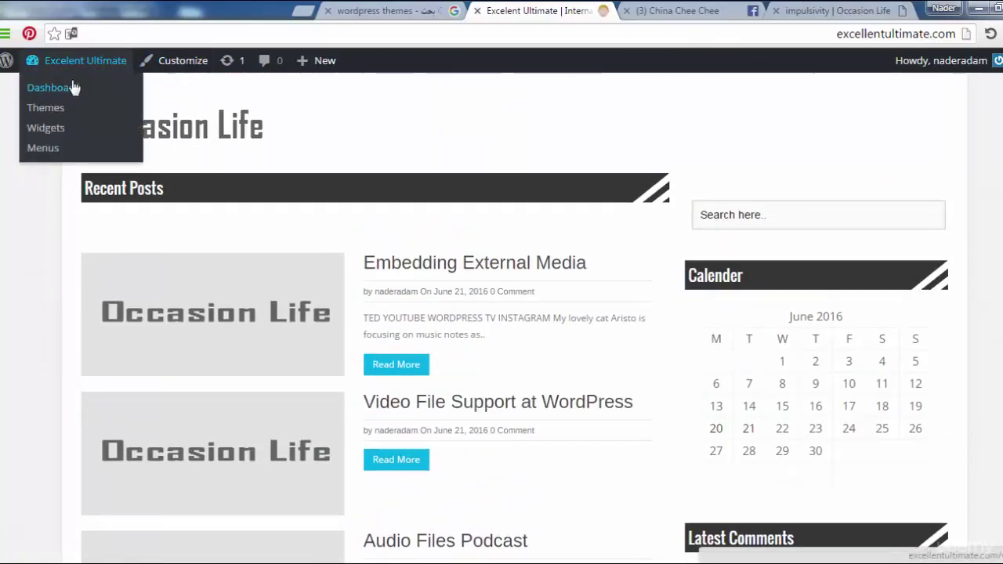
{"action": "left_click", "coordinate": [64, 90]}
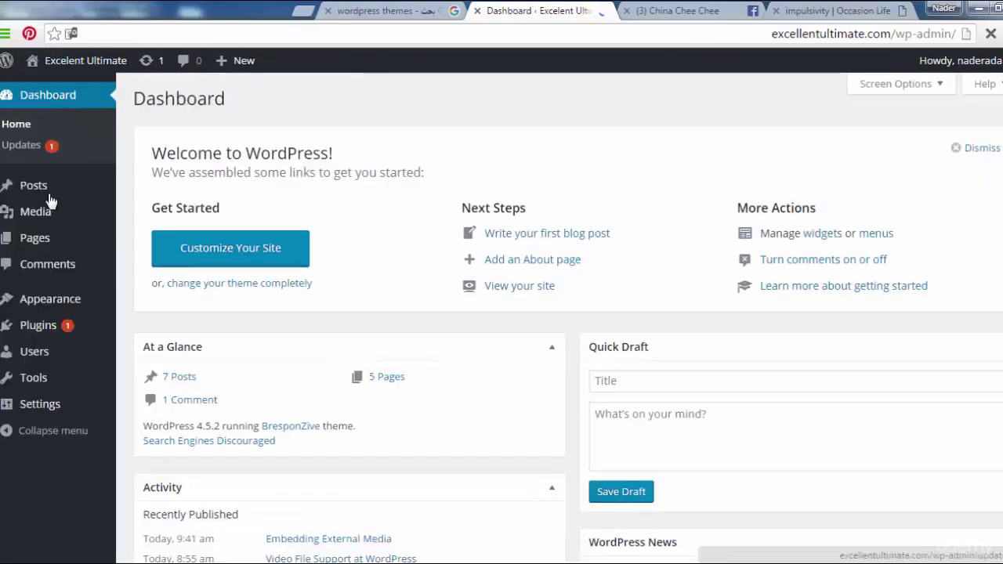
{"action": "mouse_move", "coordinate": [63, 305]}
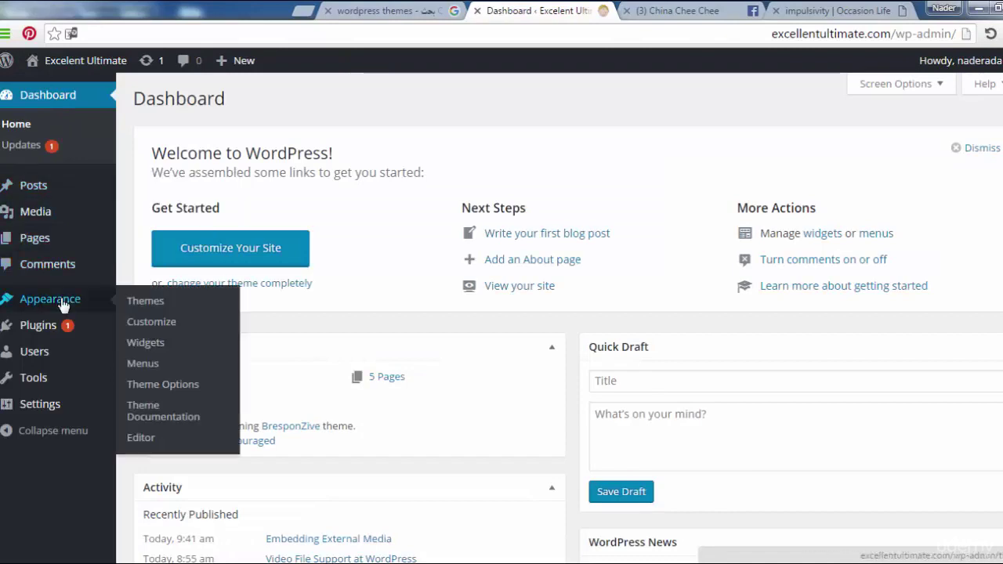
{"action": "left_click", "coordinate": [152, 307]}
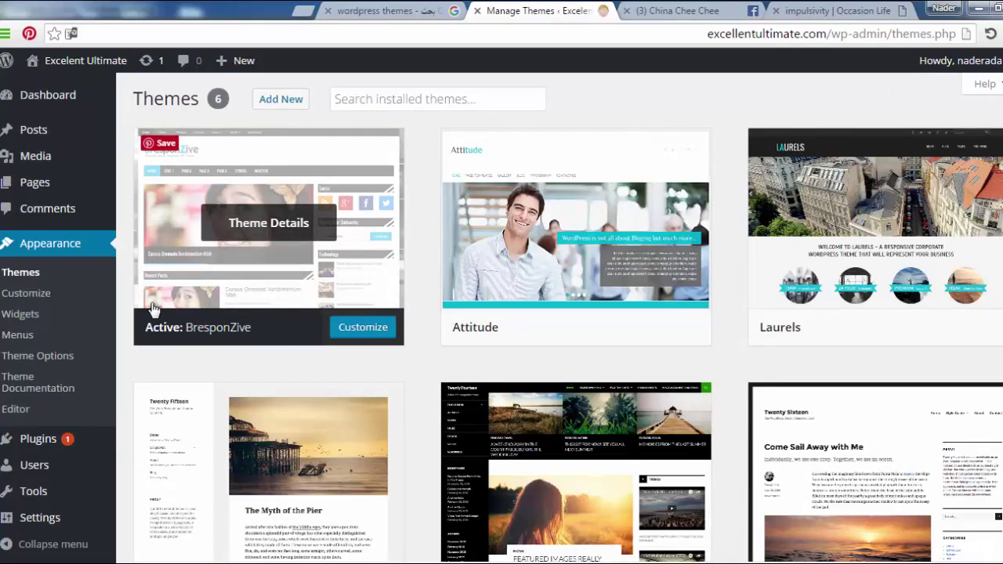
{"action": "left_click", "coordinate": [281, 102]}
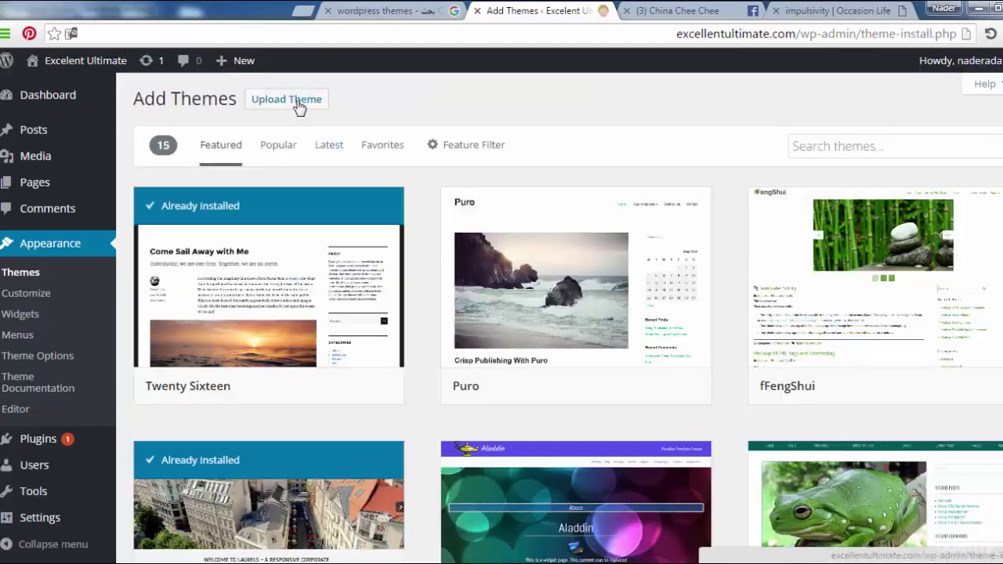
{"action": "left_click", "coordinate": [294, 102]}
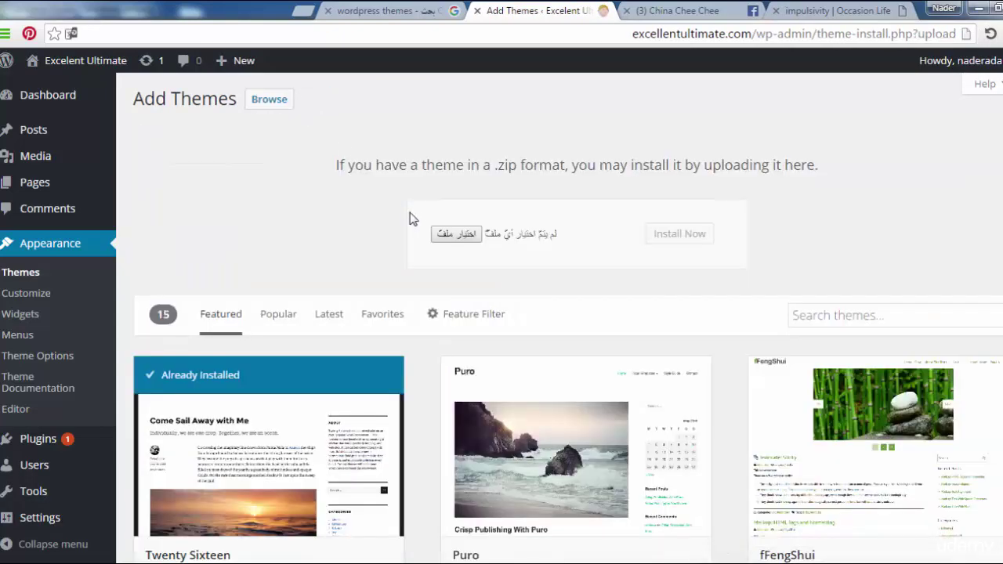
Install the theme from the archive business-pro.1.10.4 in the wordpressthemes folder and activate it.
{"action": "left_click", "coordinate": [445, 233]}
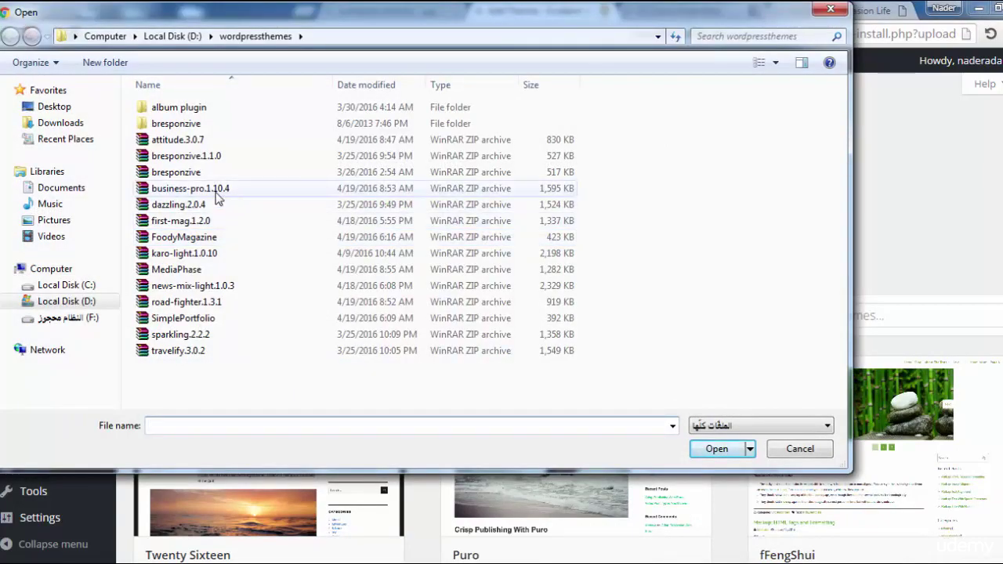
{"action": "left_click", "coordinate": [218, 199]}
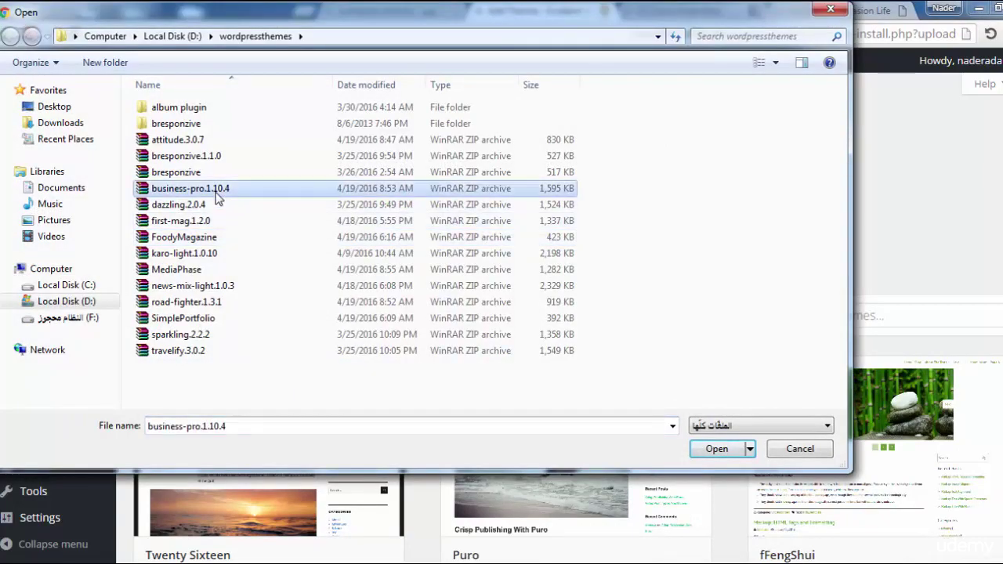
{"action": "left_click", "coordinate": [716, 448]}
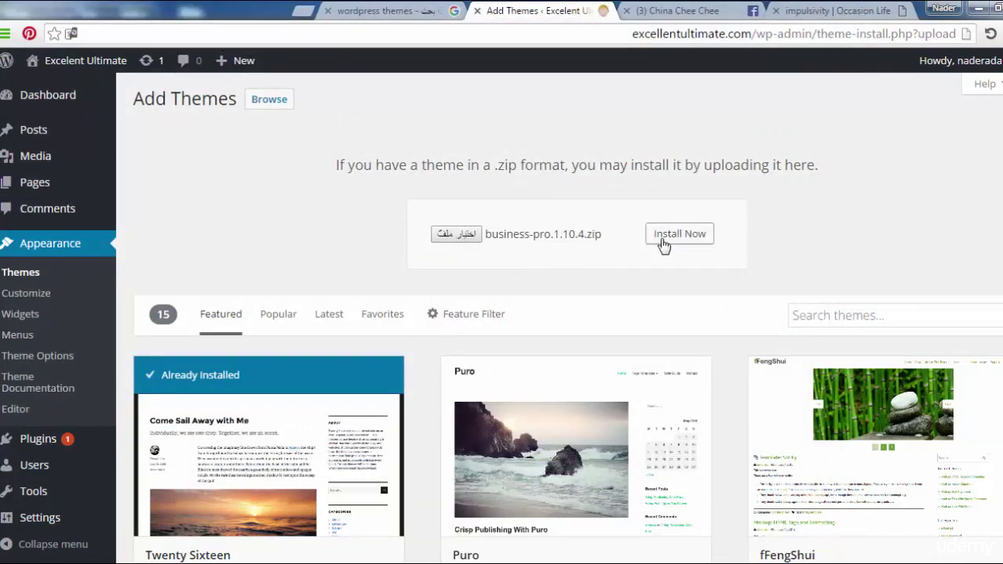
{"action": "left_click", "coordinate": [662, 245]}
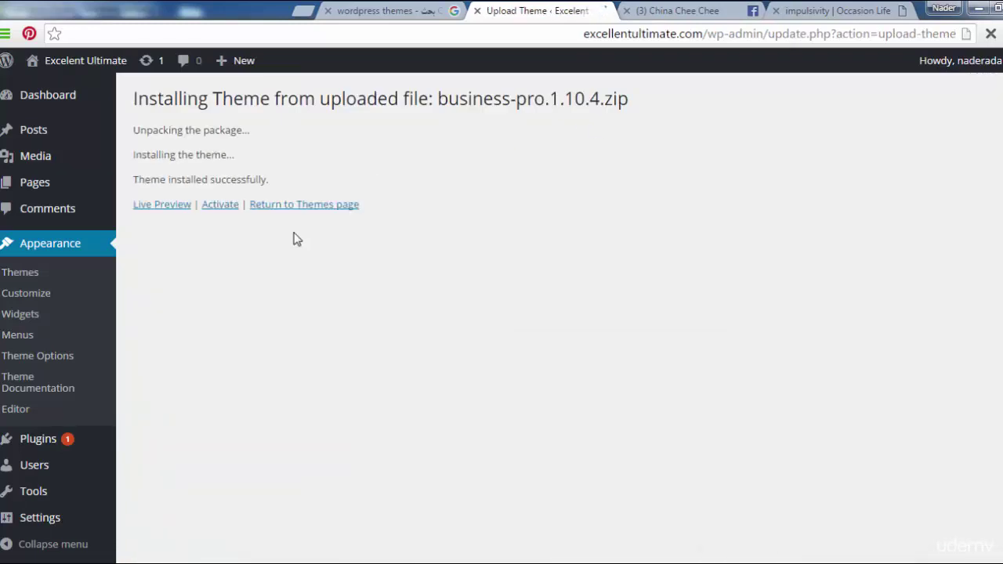
{"action": "left_click", "coordinate": [224, 205]}
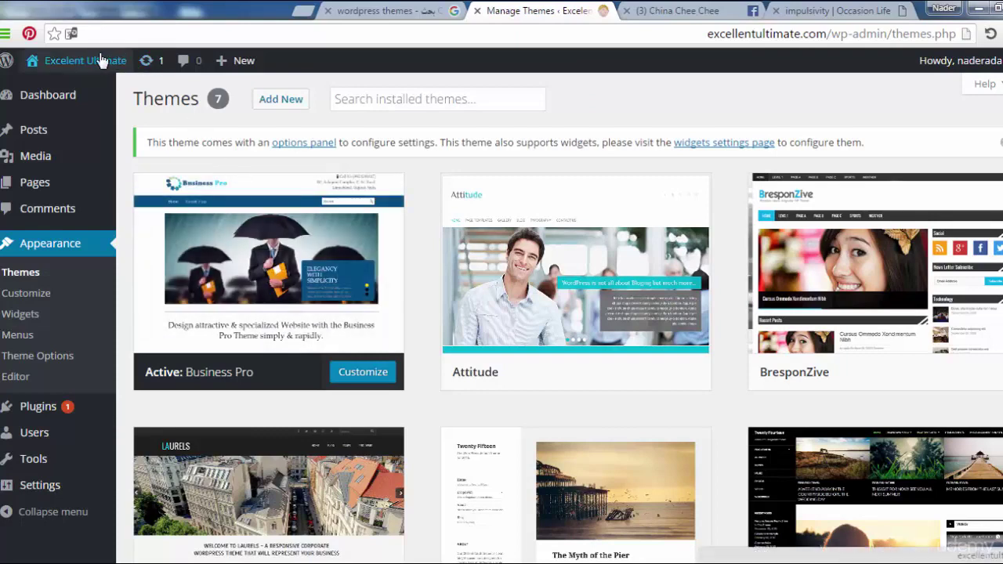
Visit the live site and look through its home page with the Business Pro theme down to the footer.
{"action": "mouse_move", "coordinate": [93, 69]}
{"action": "left_click", "coordinate": [58, 91]}
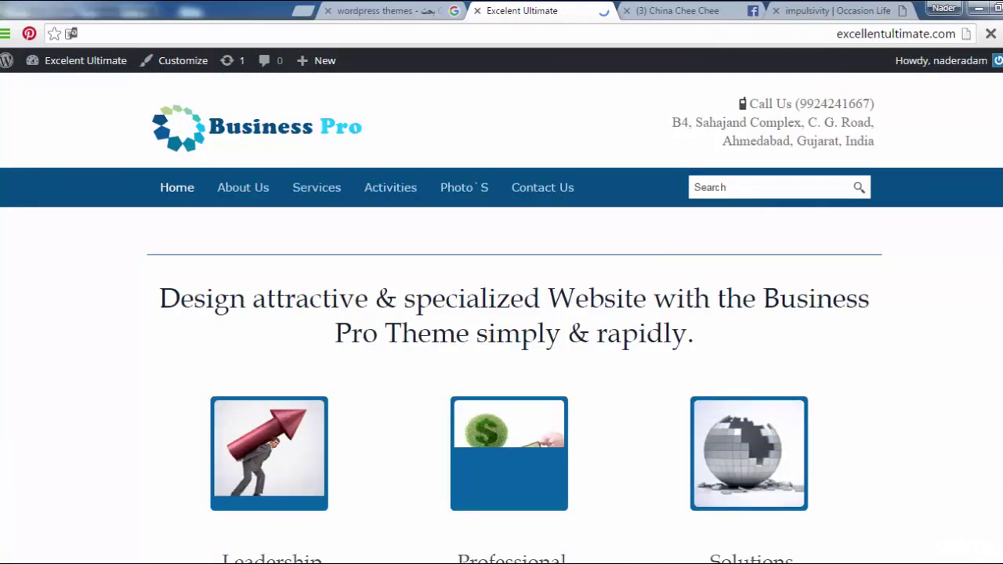
{"action": "scroll", "coordinate": [502, 313], "scroll_direction": "down", "scroll_amount": 2}
{"action": "scroll", "coordinate": [502, 313], "scroll_direction": "down", "scroll_amount": 4}
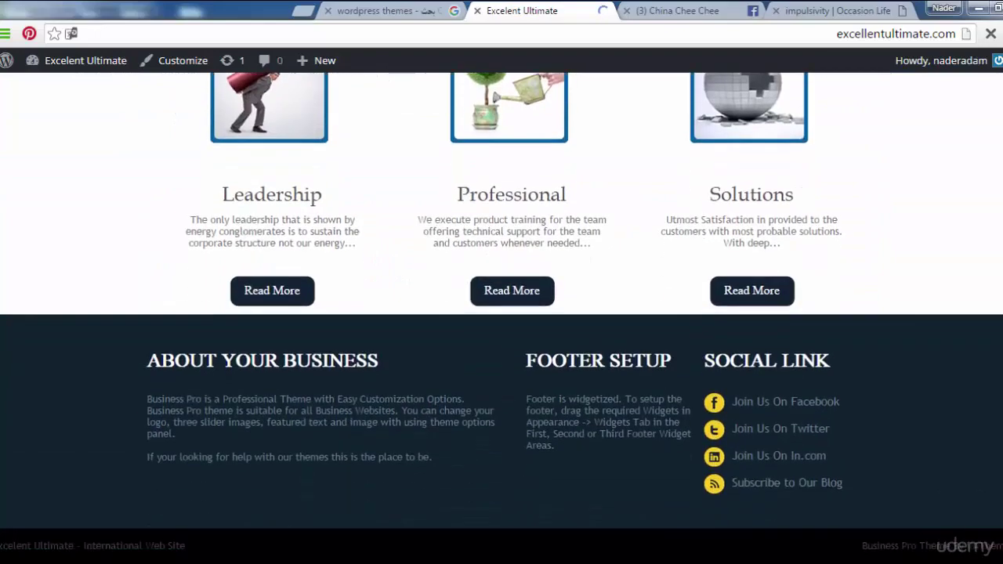
{"action": "scroll", "coordinate": [502, 314], "scroll_direction": "up", "scroll_amount": 5}
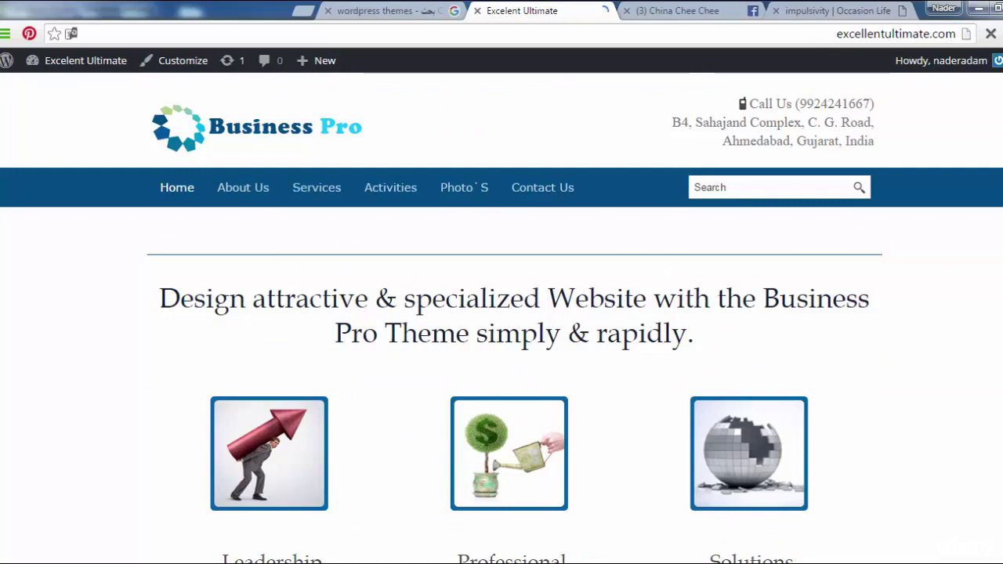
{"action": "scroll", "coordinate": [868, 301], "scroll_direction": "down", "scroll_amount": 2}
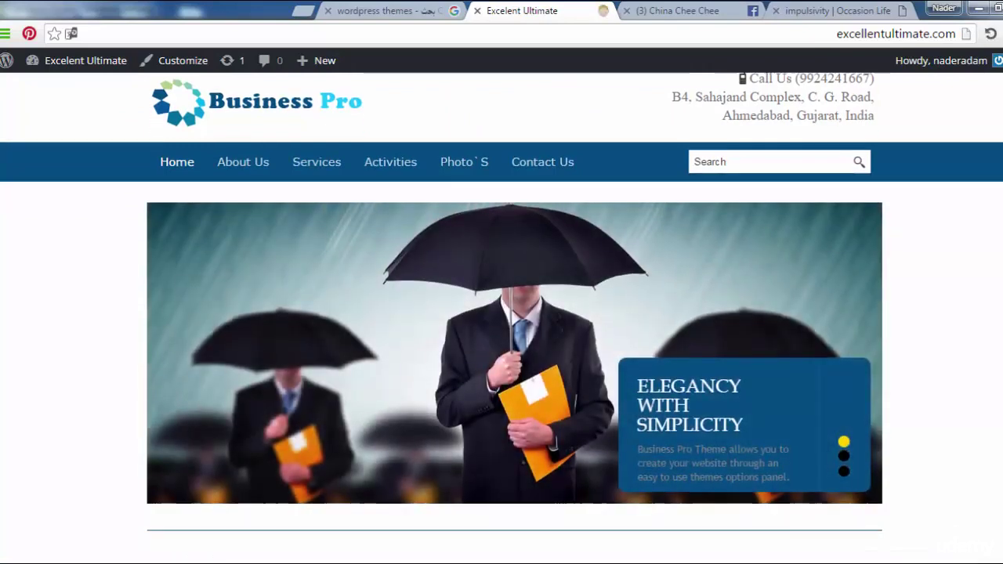
Switch between the slides of the Business Pro home page's image slider to view its different pictures.
{"action": "left_click", "coordinate": [846, 360]}
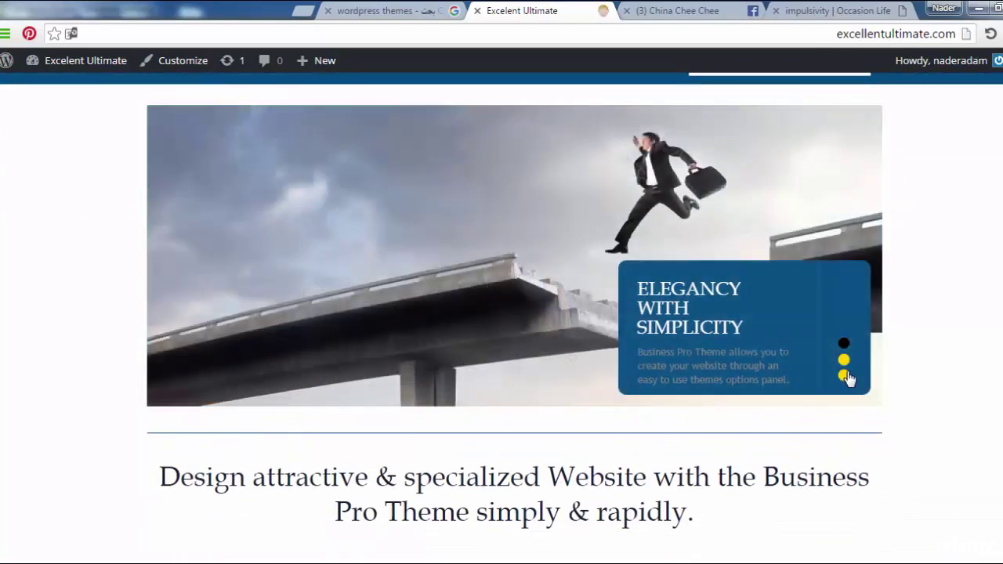
{"action": "left_click", "coordinate": [847, 376]}
{"action": "left_click", "coordinate": [844, 360]}
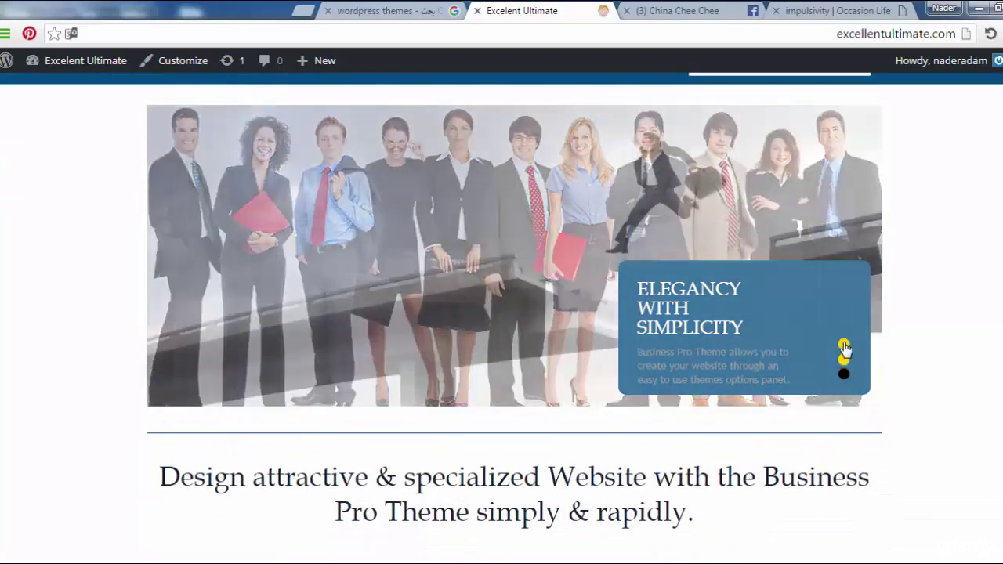
Look over the Business Pro home page once more, from its header and slider to the feature pictures below.
{"action": "scroll", "coordinate": [844, 360], "scroll_direction": "up", "scroll_amount": 1}
{"action": "scroll", "coordinate": [844, 360], "scroll_direction": "up", "scroll_amount": 2}
{"action": "scroll", "coordinate": [844, 360], "scroll_direction": "down", "scroll_amount": 5}
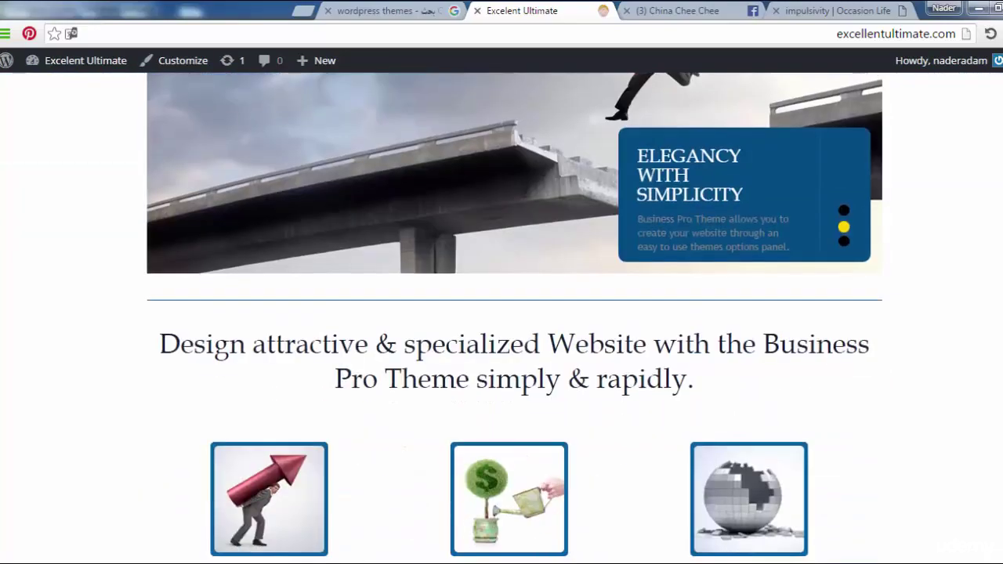
{"action": "scroll", "coordinate": [844, 360], "scroll_direction": "up", "scroll_amount": 5}
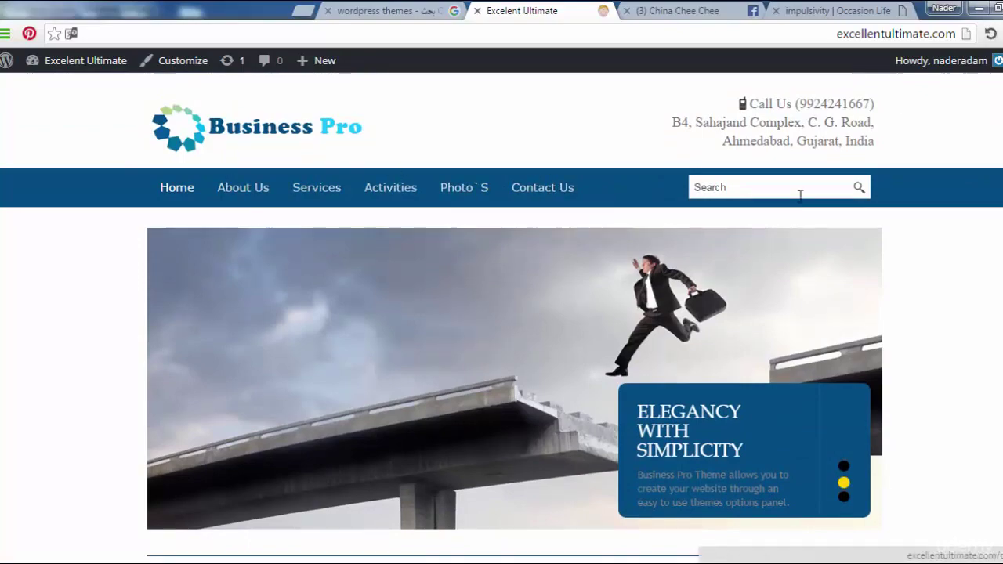
{"action": "scroll", "coordinate": [502, 314], "scroll_direction": "down", "scroll_amount": 5}
{"action": "scroll", "coordinate": [502, 314], "scroll_direction": "down", "scroll_amount": 2}
{"action": "scroll", "coordinate": [501, 313], "scroll_direction": "up", "scroll_amount": 7}
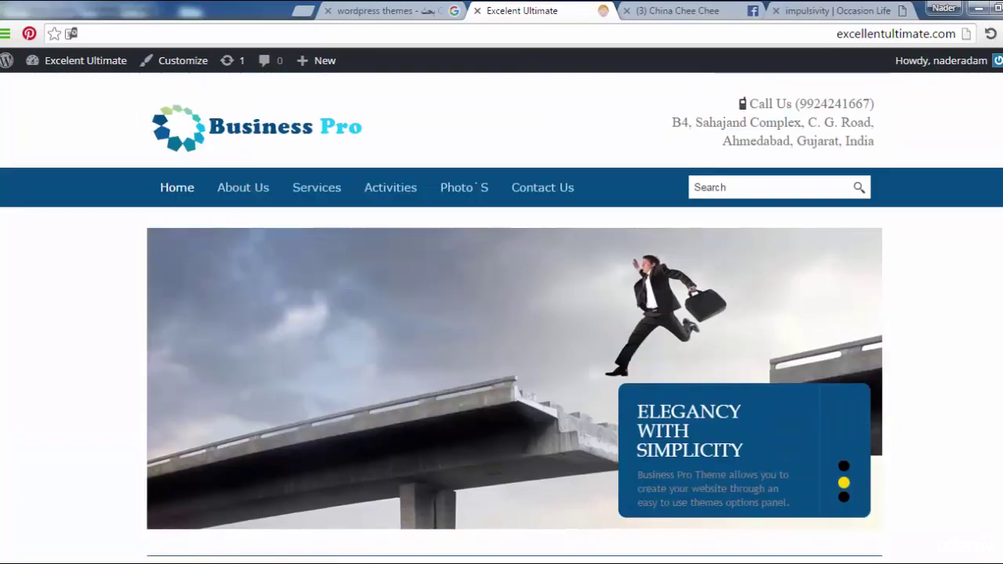
Return from the live site to the installed themes and open the zip upload form for adding a theme.
{"action": "mouse_move", "coordinate": [84, 66]}
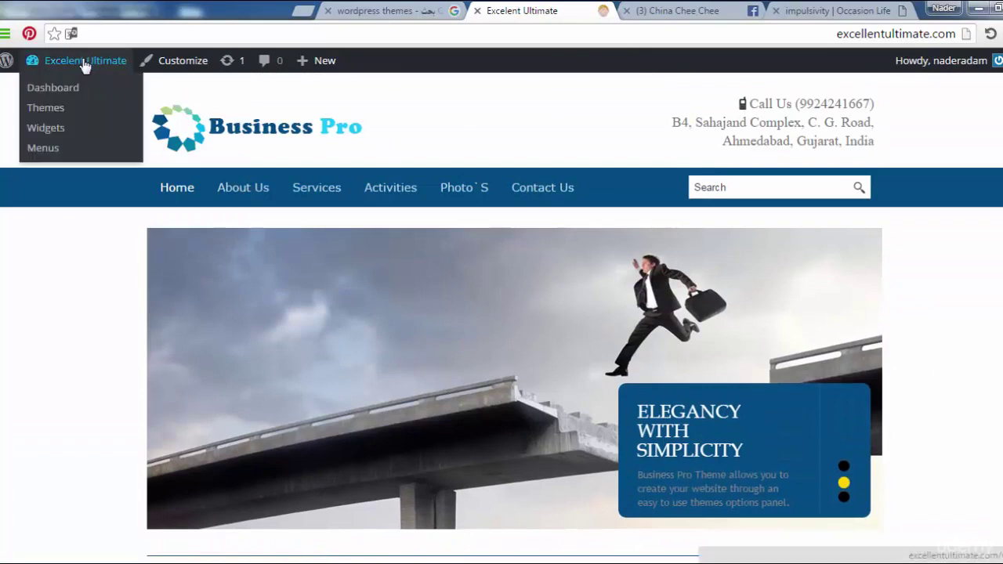
{"action": "left_click", "coordinate": [57, 109]}
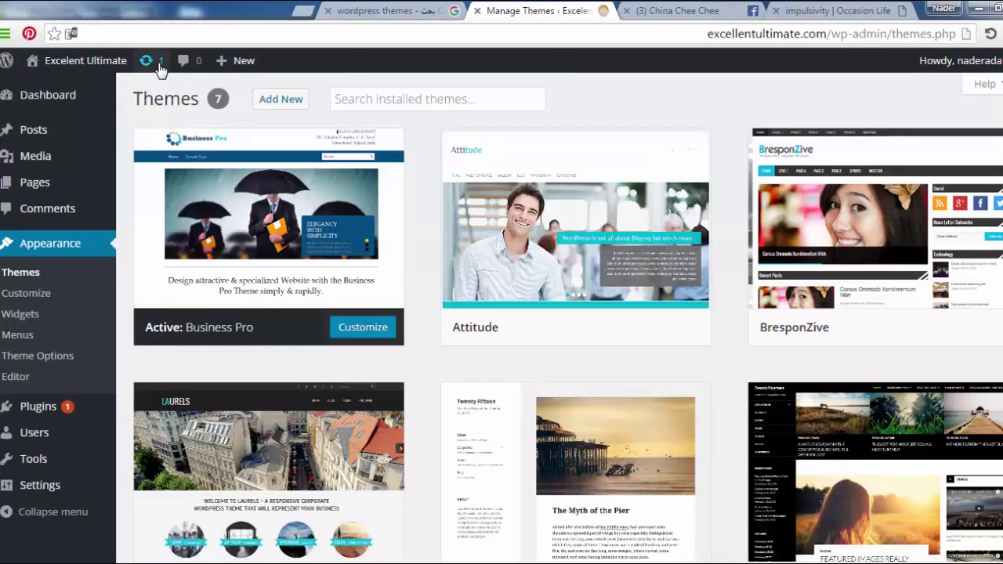
{"action": "left_click", "coordinate": [281, 100]}
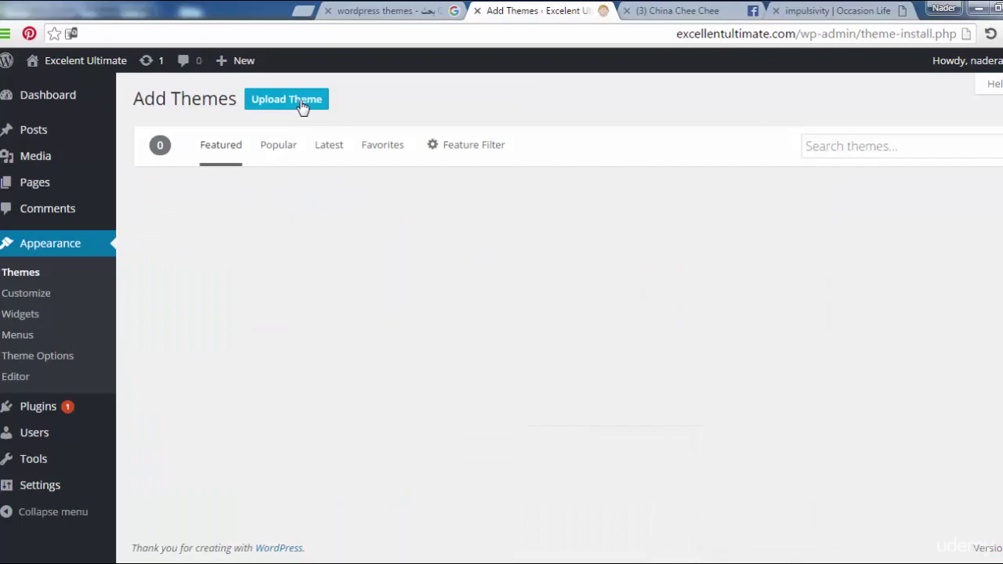
{"action": "left_click", "coordinate": [303, 105]}
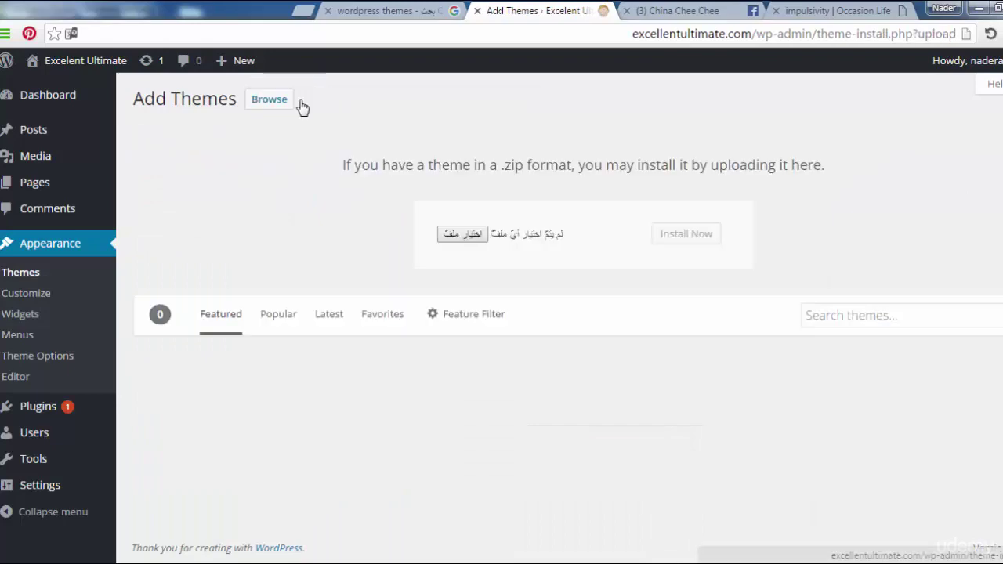
Install the theme from the archive dazzling.2.0.4 in the wordpressthemes folder and activate it.
{"action": "left_click", "coordinate": [458, 237]}
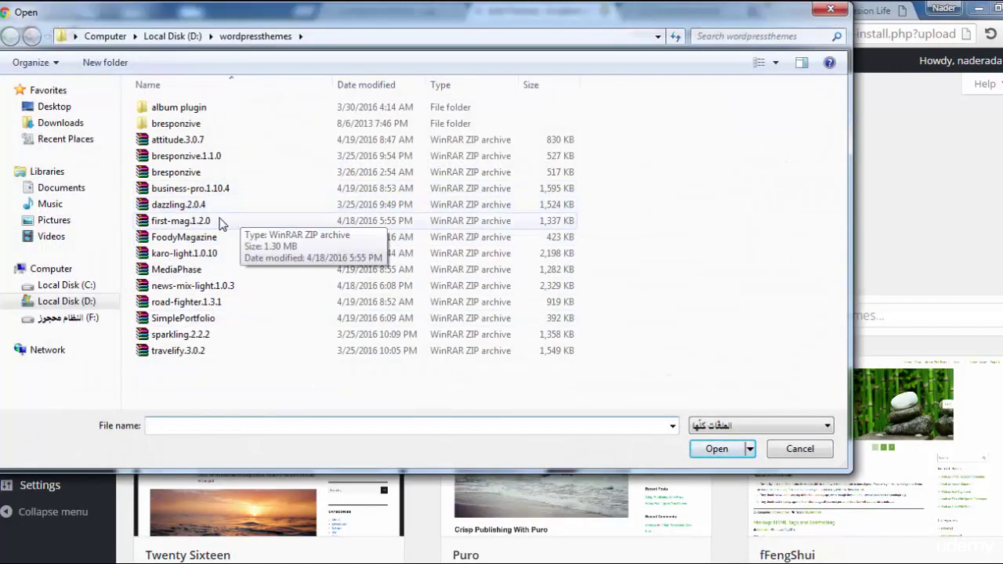
{"action": "left_click", "coordinate": [196, 207]}
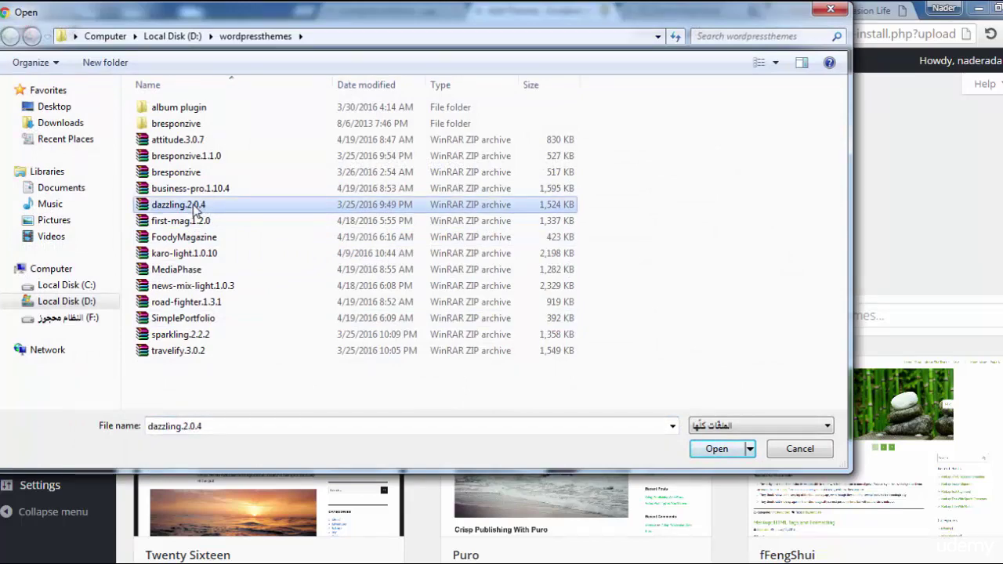
{"action": "left_click", "coordinate": [716, 449]}
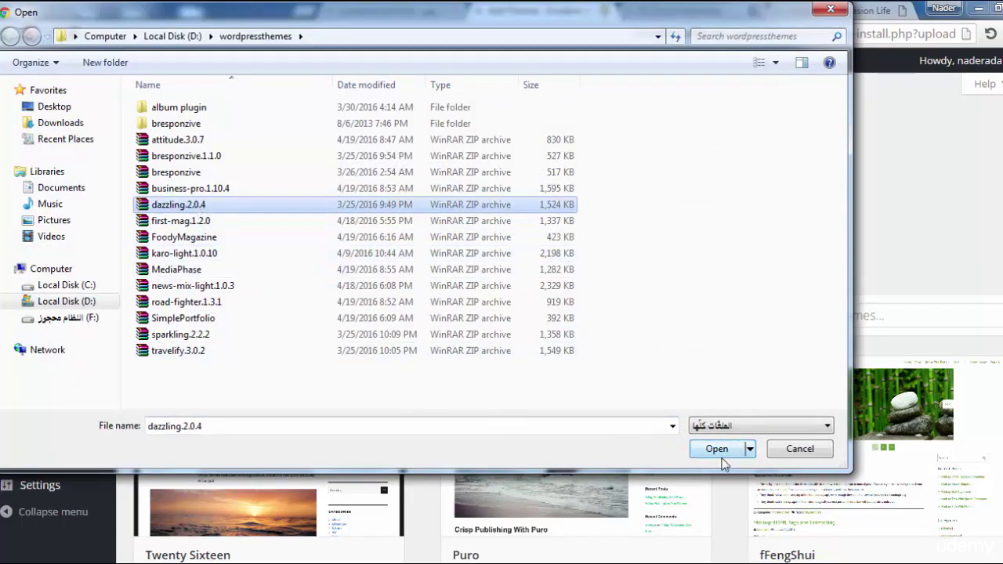
{"action": "left_click", "coordinate": [677, 235]}
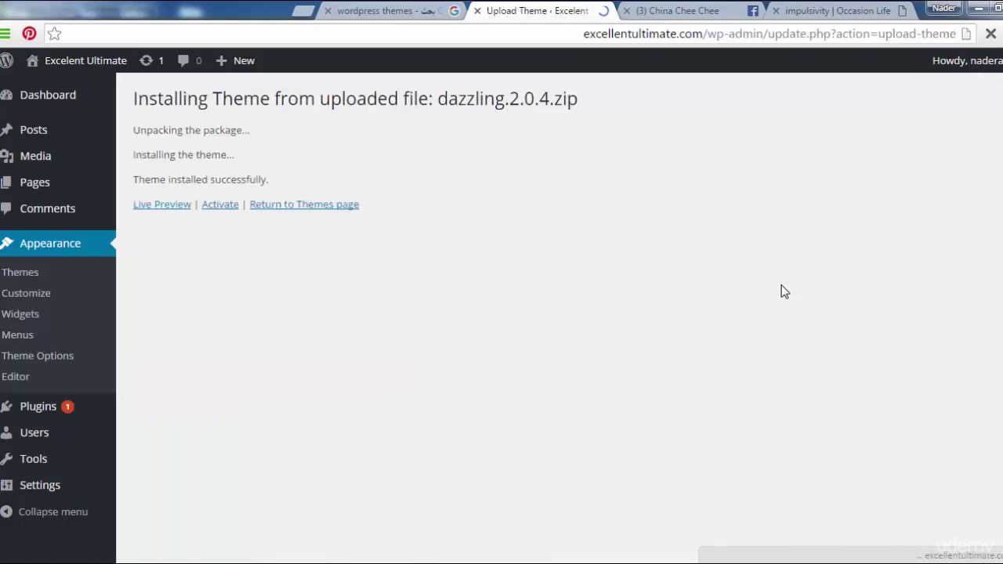
{"action": "left_click", "coordinate": [226, 205]}
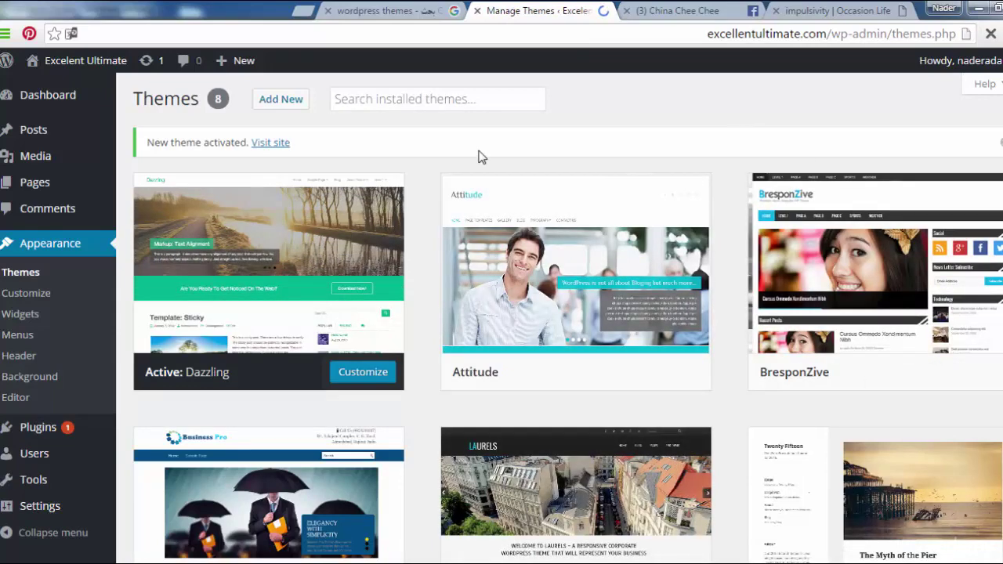
Visit the live site and look through its home page posts with the Dazzling theme.
{"action": "mouse_move", "coordinate": [252, 331]}
{"action": "mouse_move", "coordinate": [112, 69]}
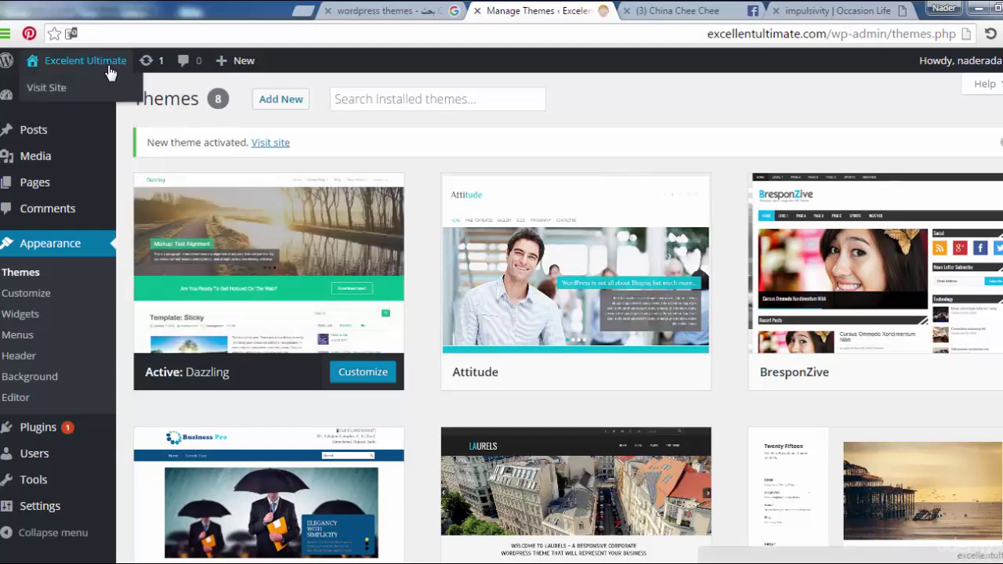
{"action": "left_click", "coordinate": [65, 93]}
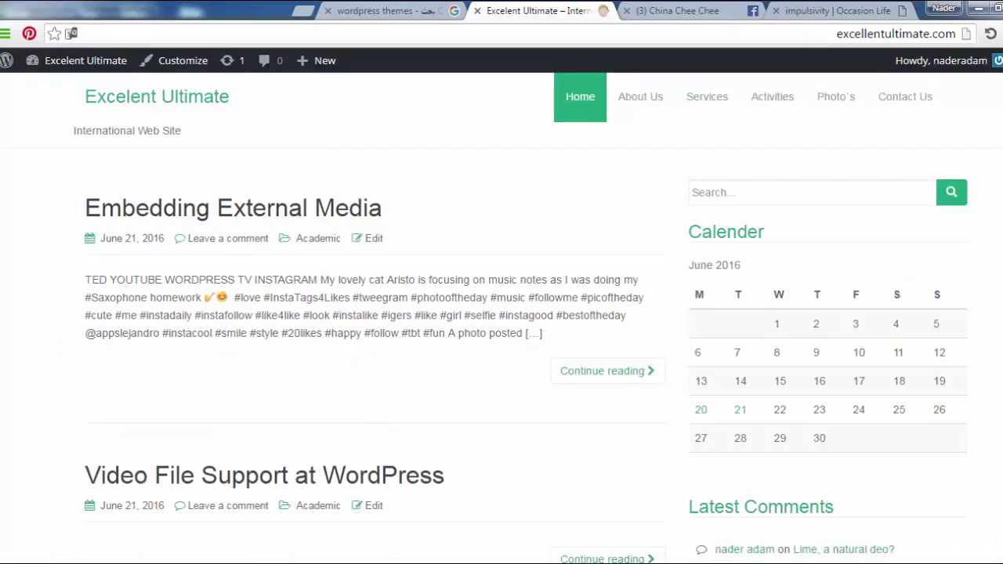
{"action": "scroll", "coordinate": [501, 314], "scroll_direction": "down", "scroll_amount": 20}
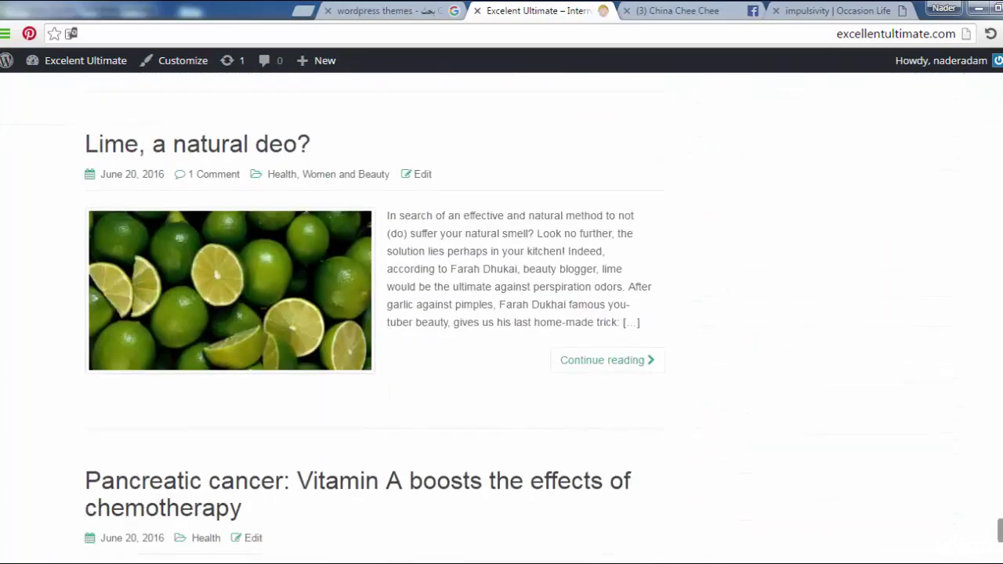
{"action": "scroll", "coordinate": [501, 314], "scroll_direction": "up", "scroll_amount": 20}
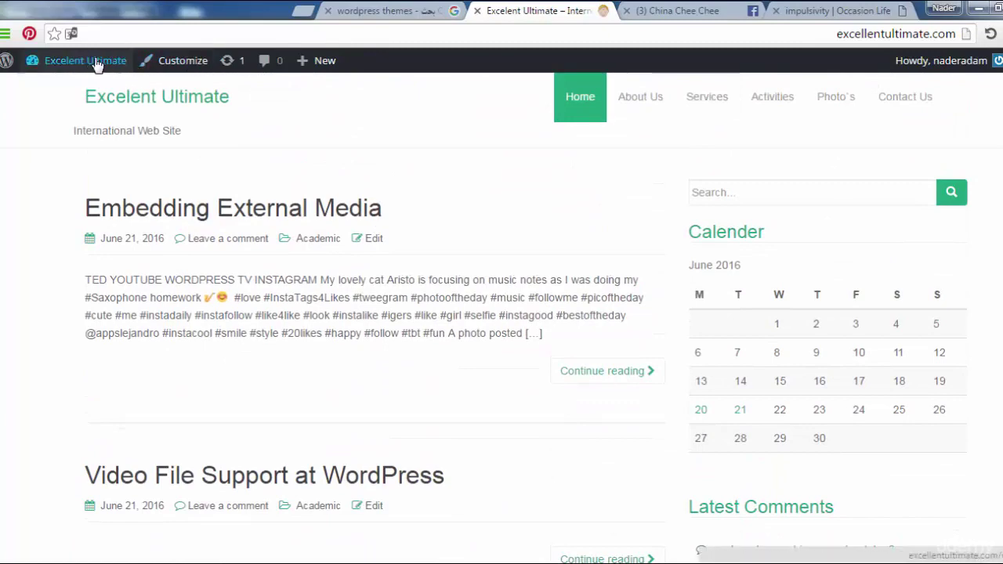
Go back to the installed themes and bring up the zip upload form for another theme.
{"action": "mouse_move", "coordinate": [93, 66]}
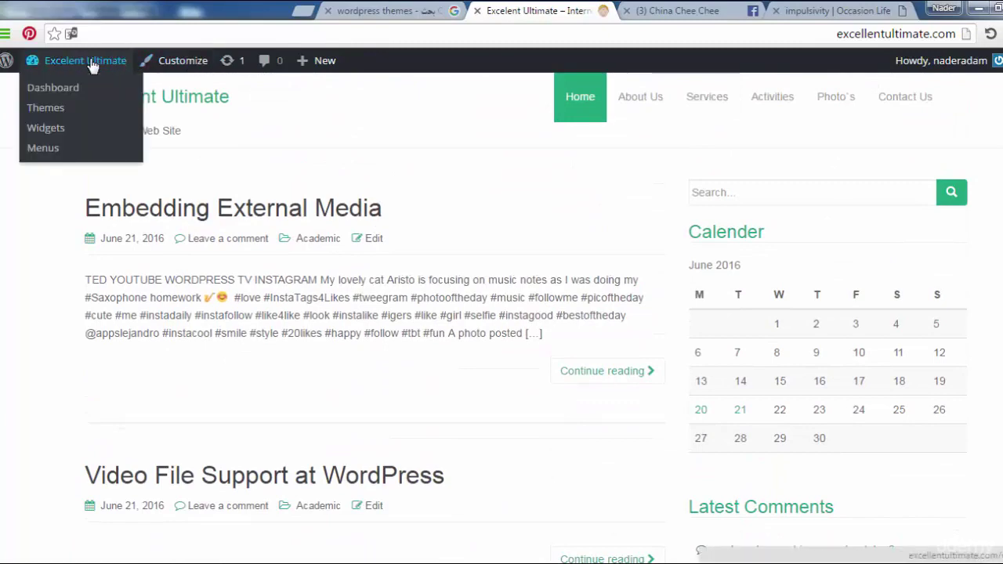
{"action": "left_click", "coordinate": [60, 114]}
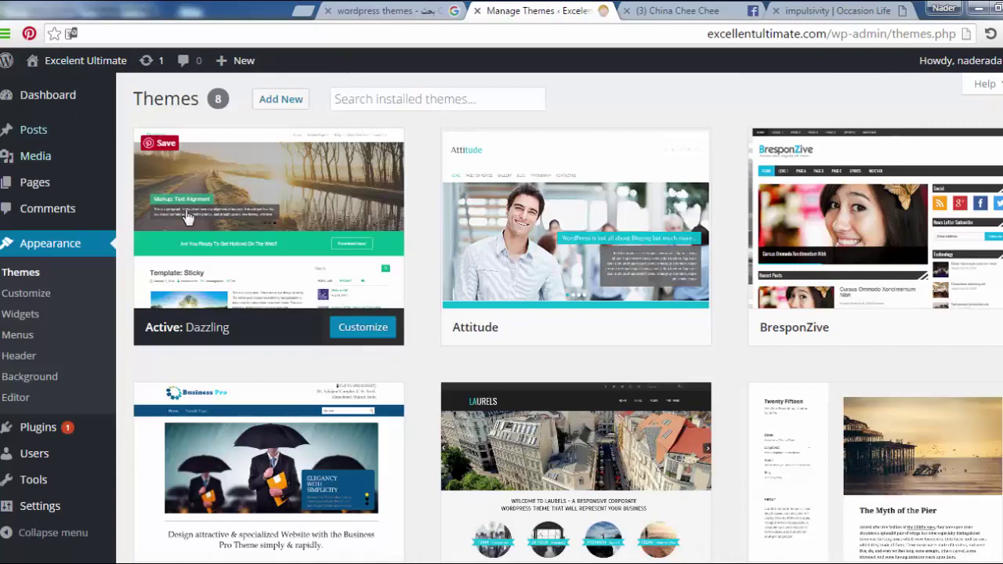
{"action": "left_click", "coordinate": [276, 107]}
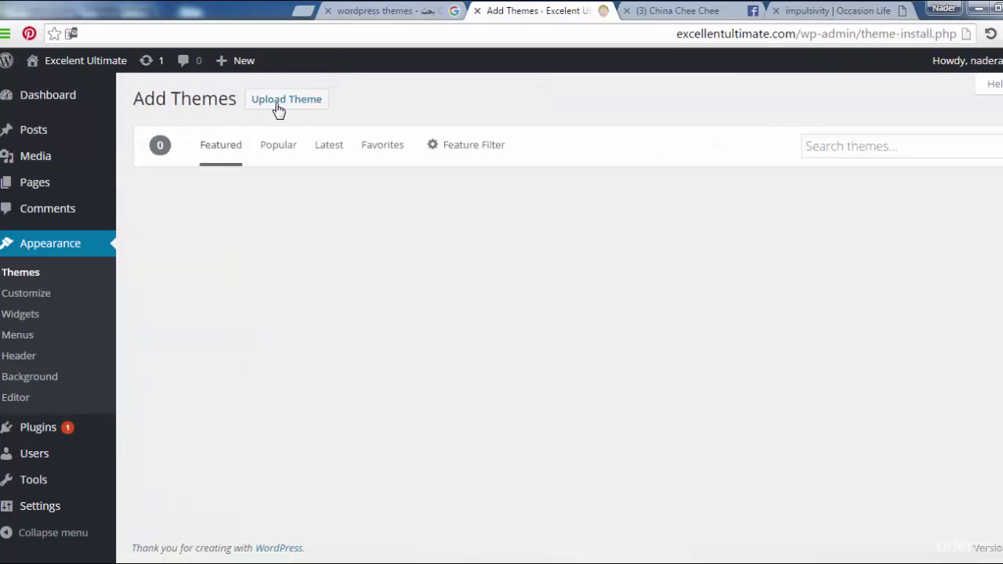
{"action": "left_click", "coordinate": [300, 105]}
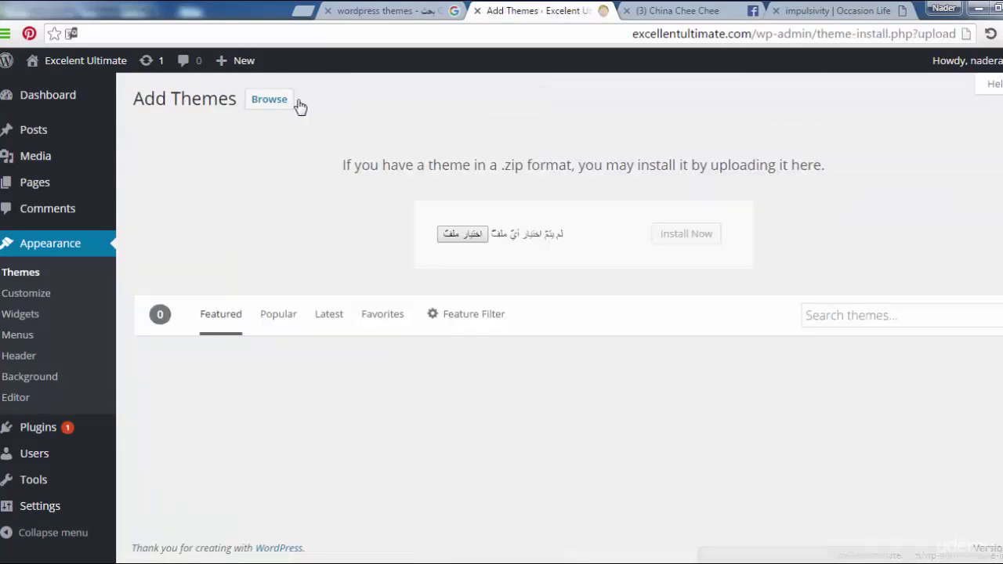
Install the theme from the archive first-mag.1.2.0 in the wordpressthemes folder and activate it.
{"action": "left_click", "coordinate": [461, 233]}
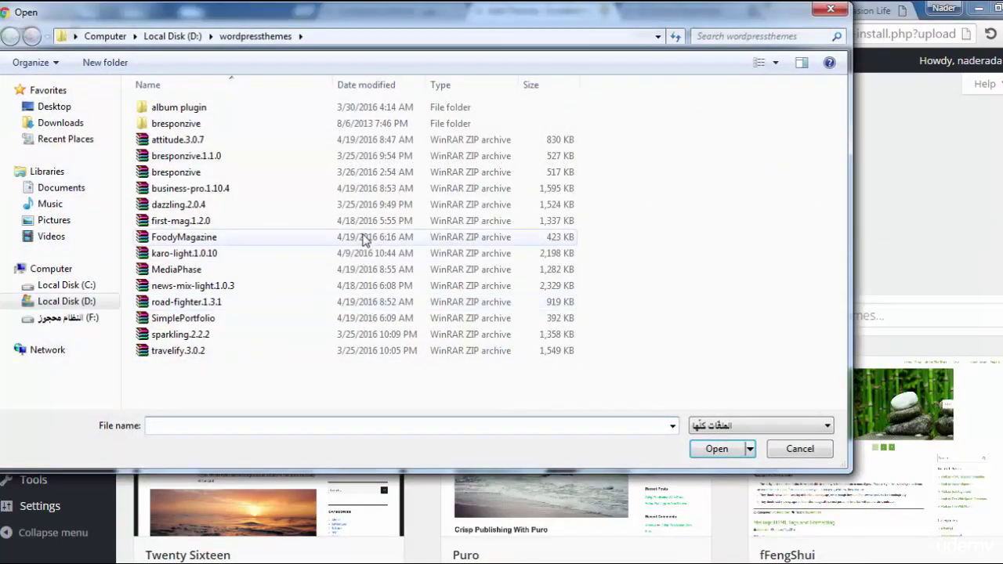
{"action": "left_click", "coordinate": [250, 223]}
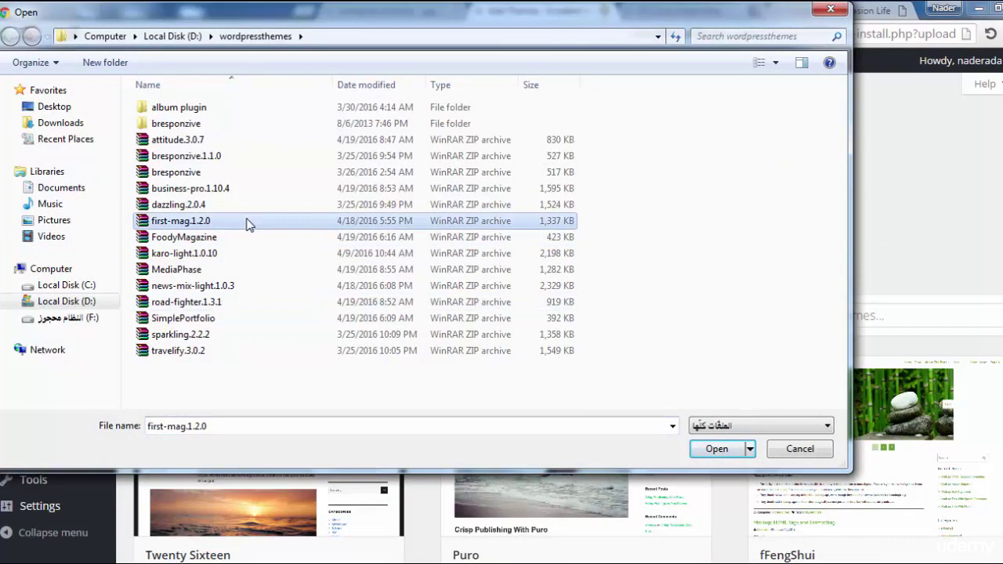
{"action": "left_click", "coordinate": [716, 450]}
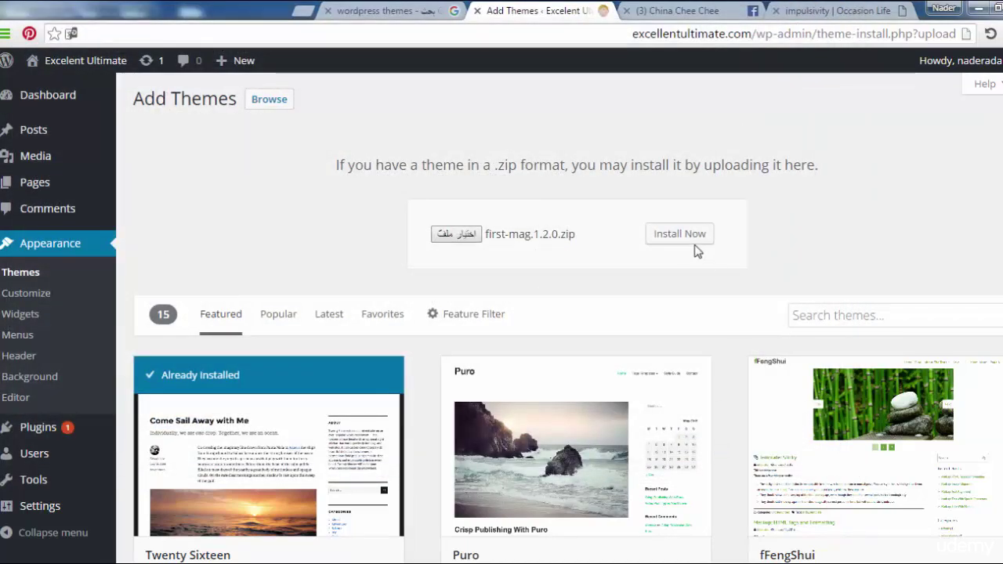
{"action": "left_click", "coordinate": [681, 240]}
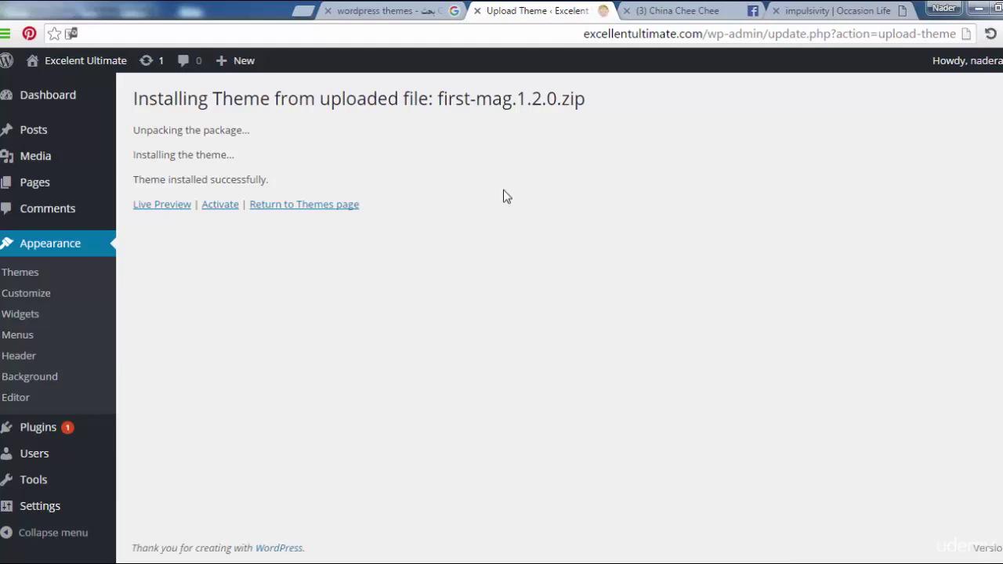
{"action": "left_click", "coordinate": [223, 209]}
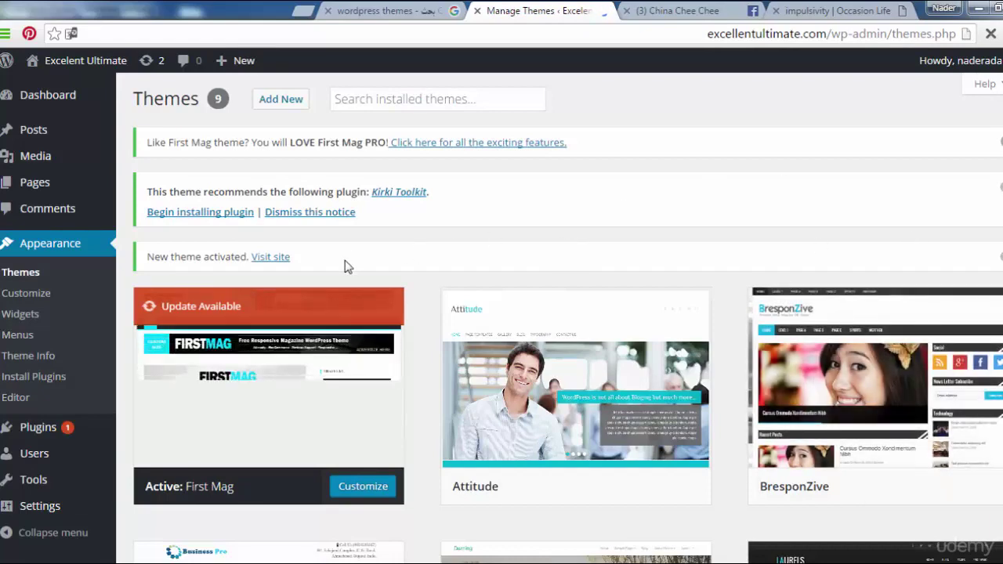
Visit the live site and look through its home page with the First Mag theme, from the slider to the posts.
{"action": "mouse_move", "coordinate": [271, 314]}
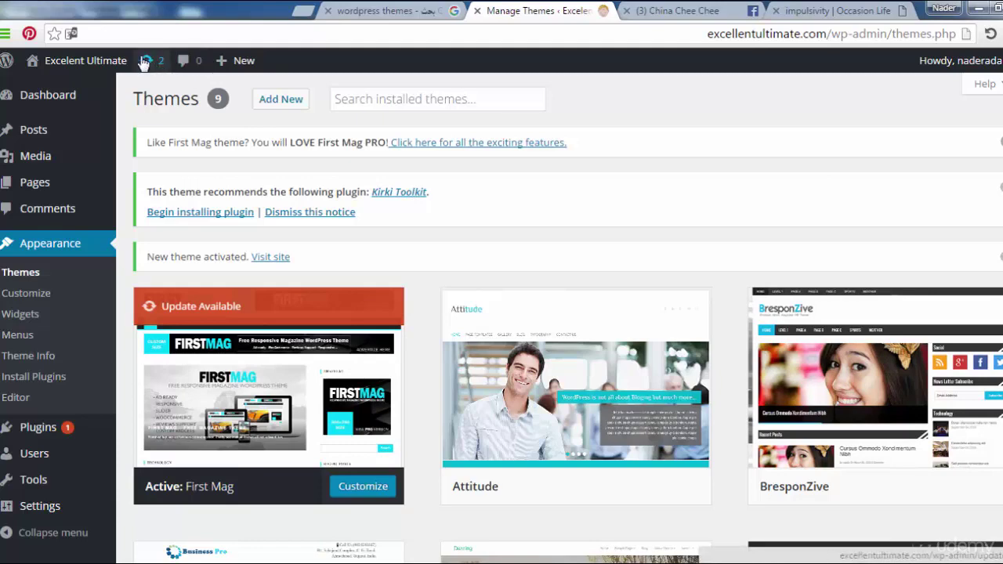
{"action": "mouse_move", "coordinate": [116, 67]}
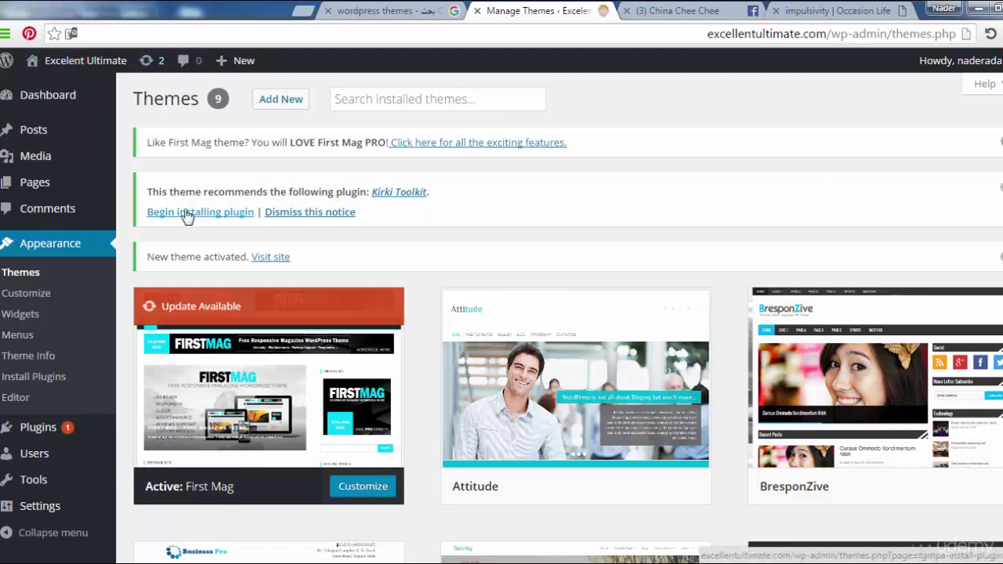
{"action": "mouse_move", "coordinate": [78, 67]}
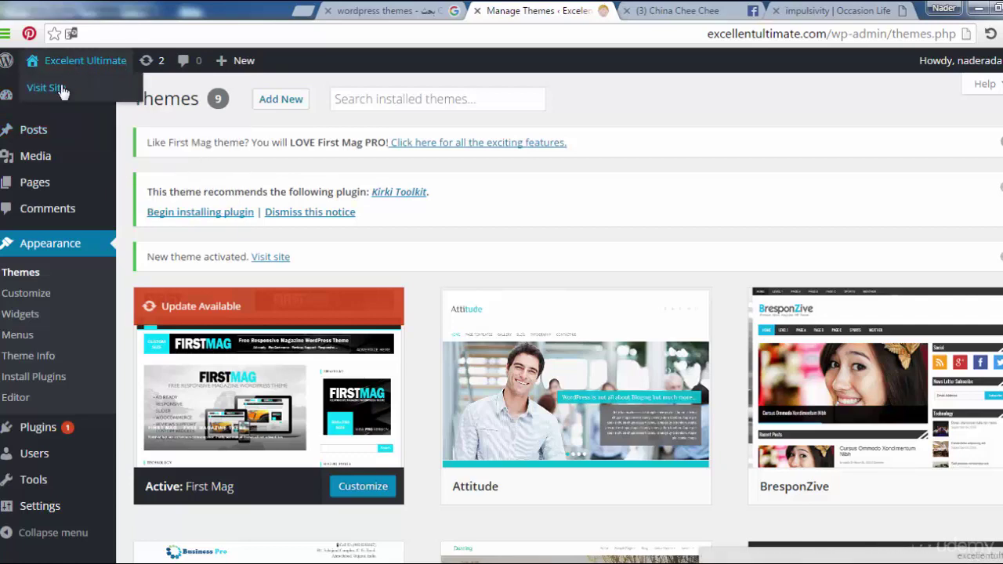
{"action": "left_click", "coordinate": [60, 89]}
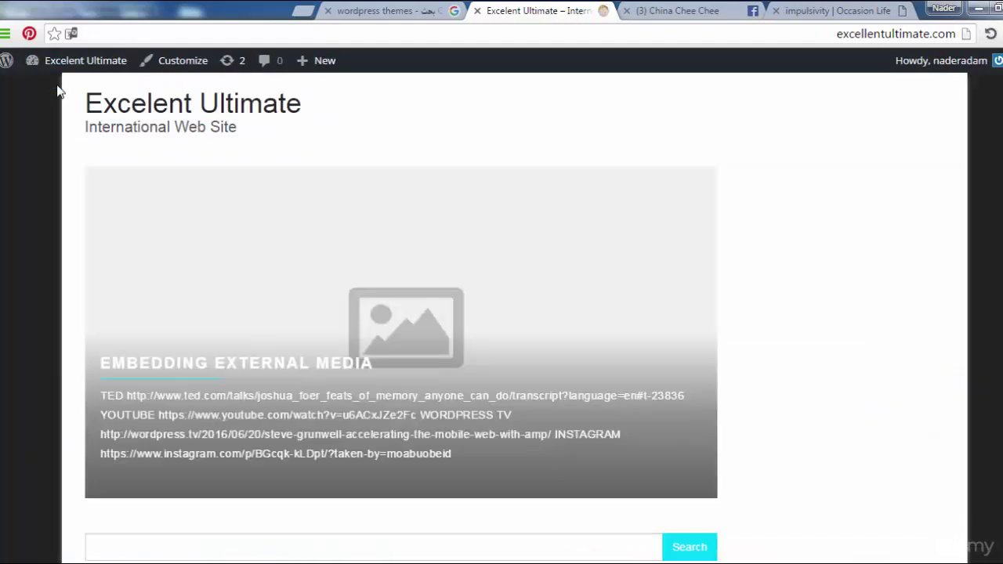
{"action": "mouse_move", "coordinate": [497, 358]}
{"action": "scroll", "coordinate": [502, 313], "scroll_direction": "down", "scroll_amount": 15}
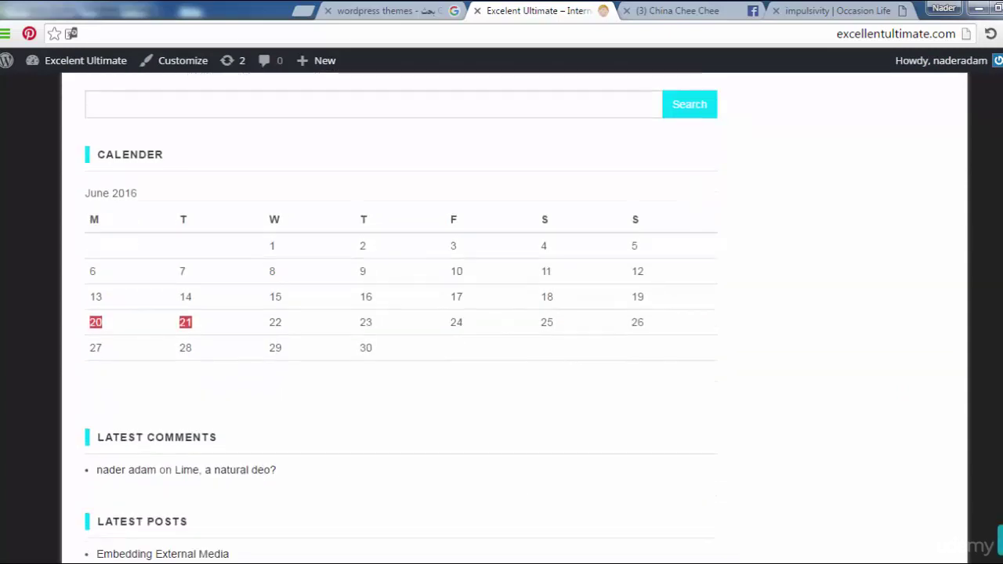
{"action": "scroll", "coordinate": [502, 313], "scroll_direction": "down", "scroll_amount": 4}
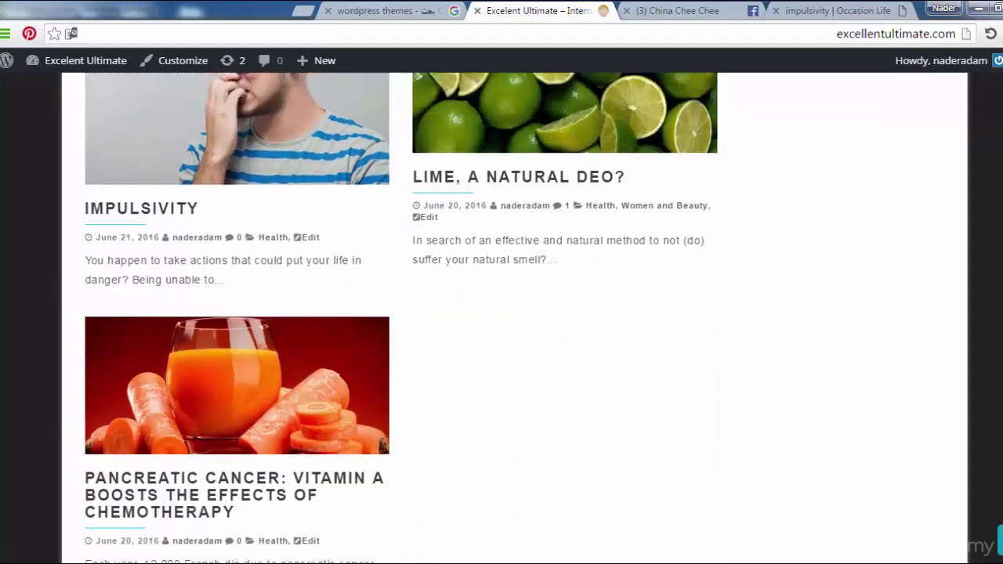
{"action": "scroll", "coordinate": [502, 313], "scroll_direction": "up", "scroll_amount": 20}
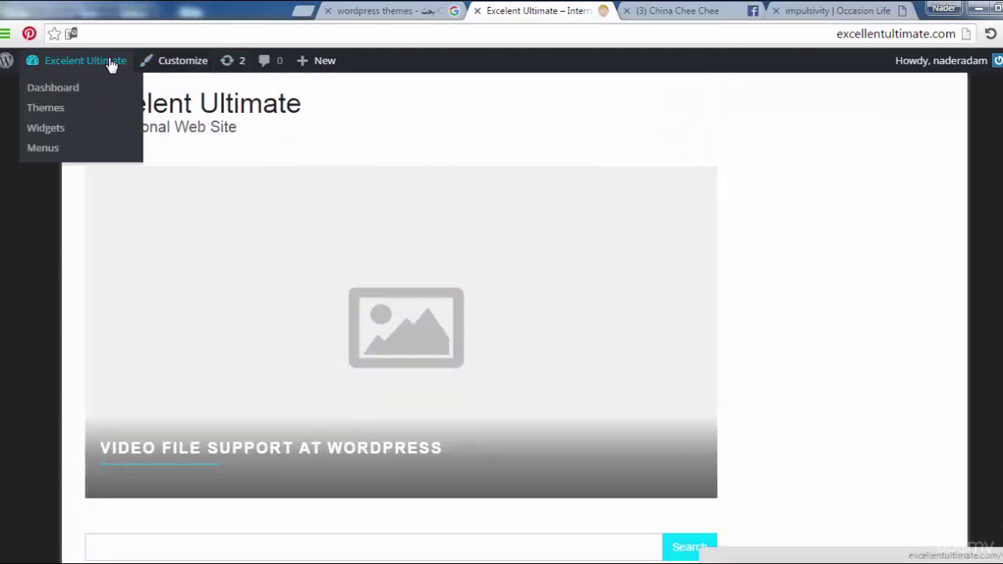
Return to the installed themes and open the zip upload form for the next theme.
{"action": "left_click", "coordinate": [55, 108]}
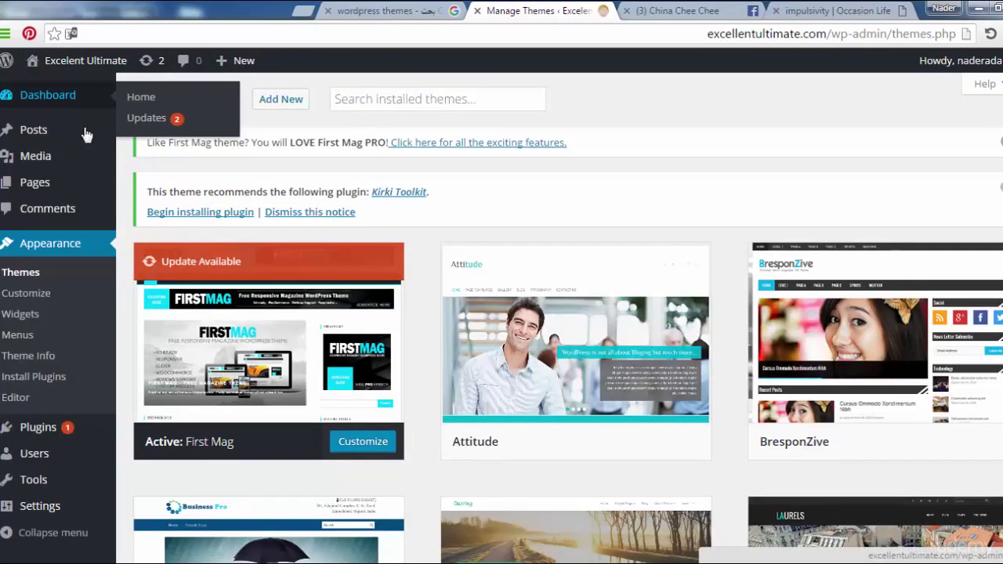
{"action": "left_click", "coordinate": [295, 112]}
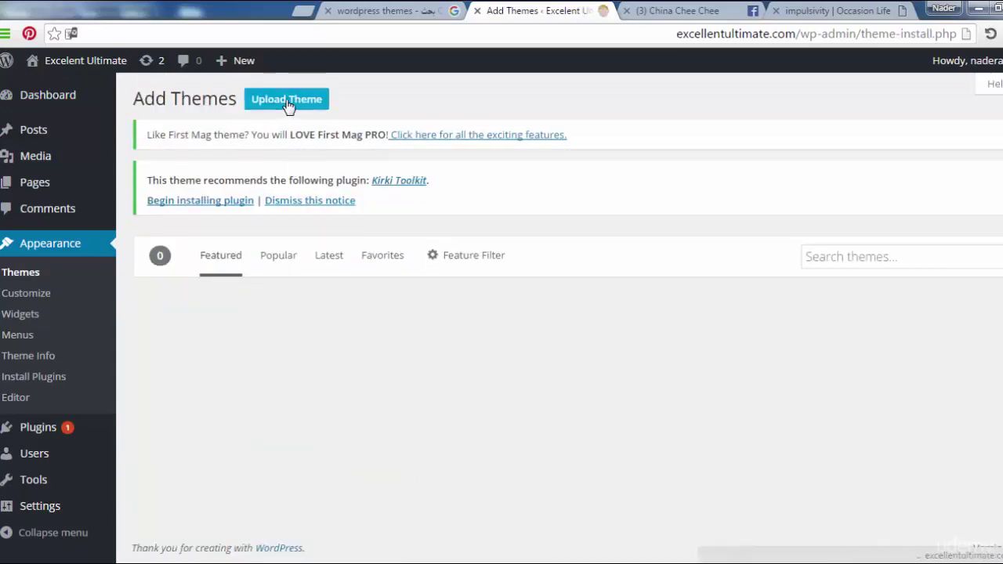
{"action": "left_click", "coordinate": [287, 102]}
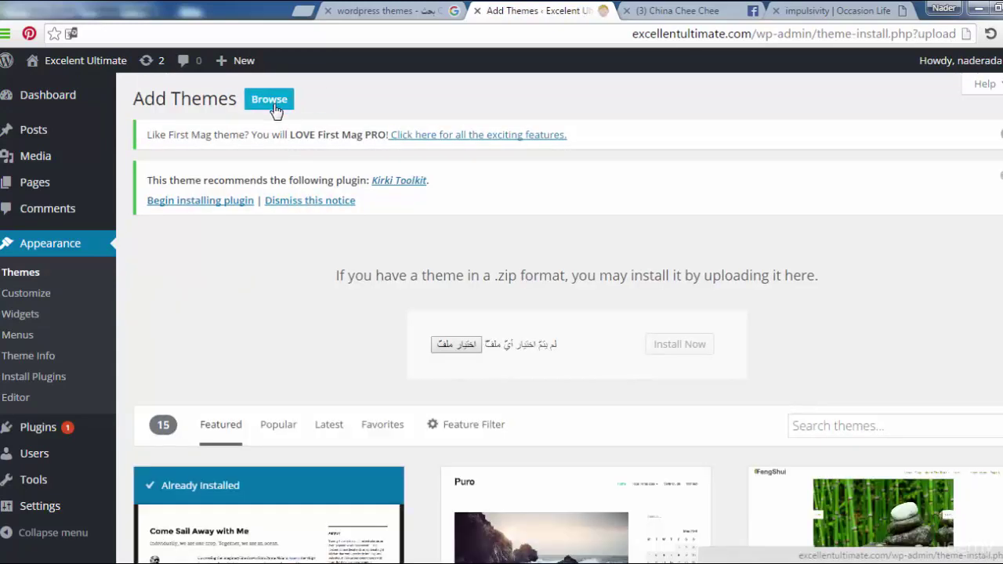
Install the theme from the FoodyMagazine archive in the wordpressthemes folder and activate it.
{"action": "left_click", "coordinate": [458, 344]}
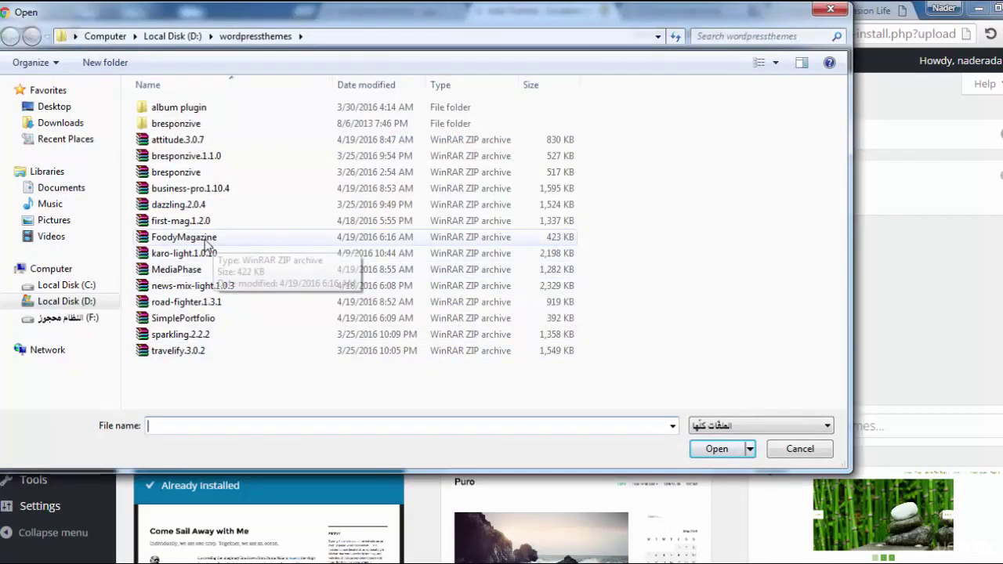
{"action": "left_click", "coordinate": [178, 243]}
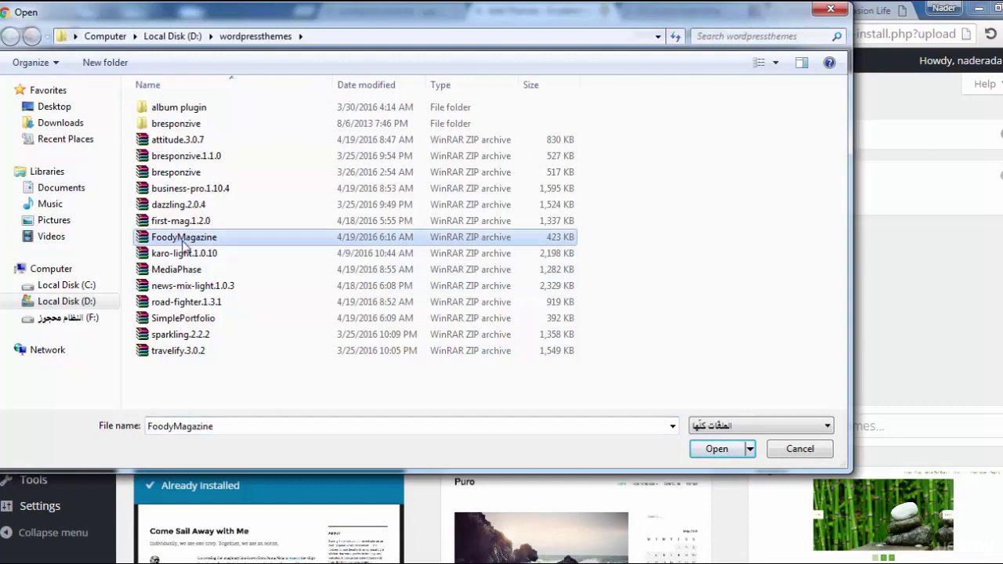
{"action": "left_click", "coordinate": [716, 451]}
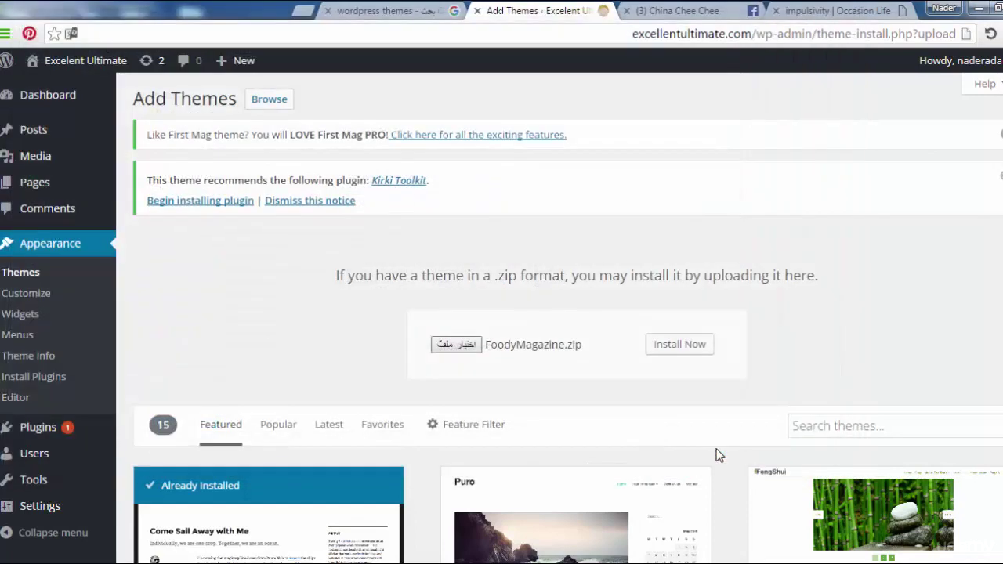
{"action": "left_click", "coordinate": [692, 349]}
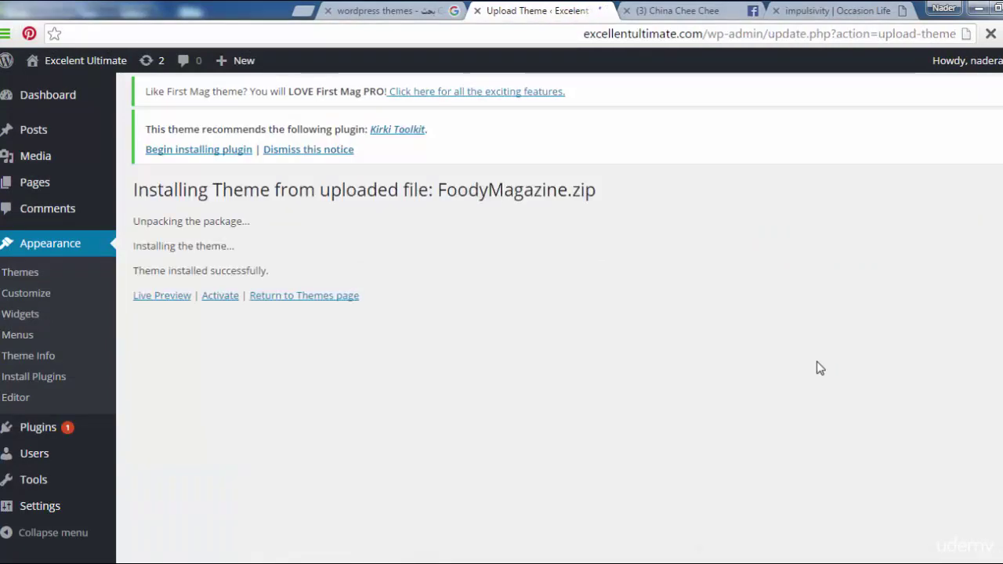
{"action": "left_click", "coordinate": [222, 296]}
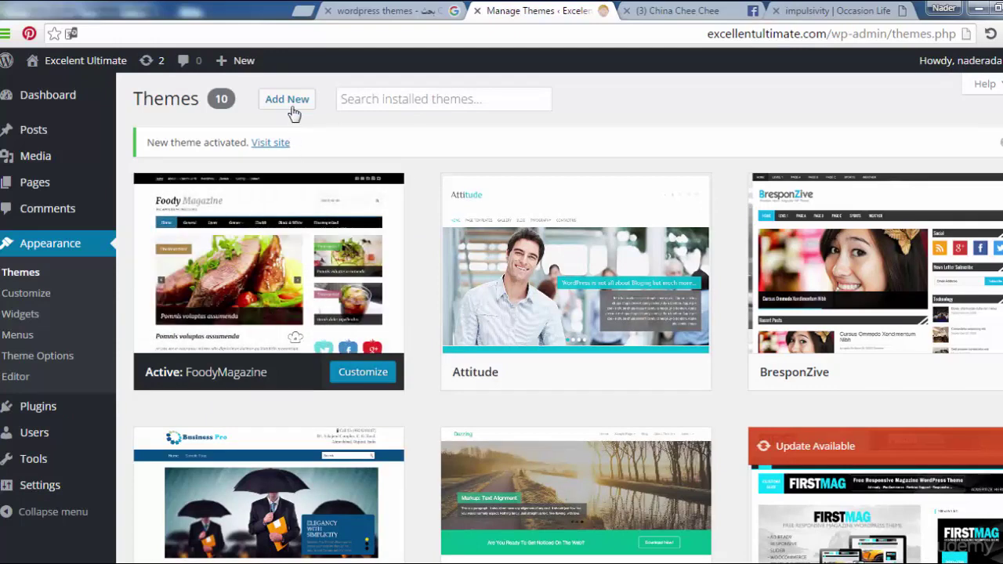
Visit the live site and look through the home page and its posts with the FoodyMagazine theme.
{"action": "mouse_move", "coordinate": [102, 63]}
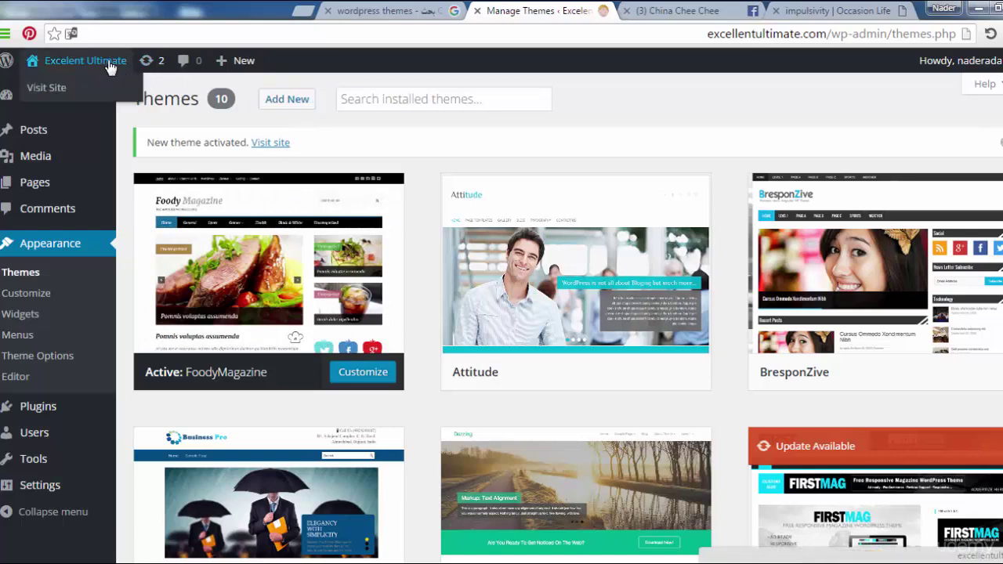
{"action": "left_click", "coordinate": [54, 86]}
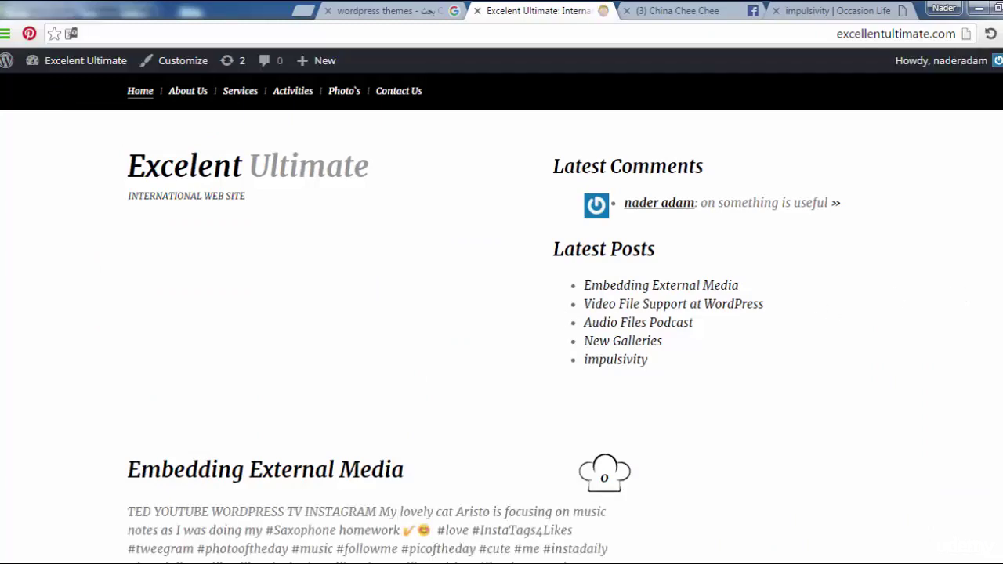
{"action": "scroll", "coordinate": [501, 321], "scroll_direction": "down", "scroll_amount": 6}
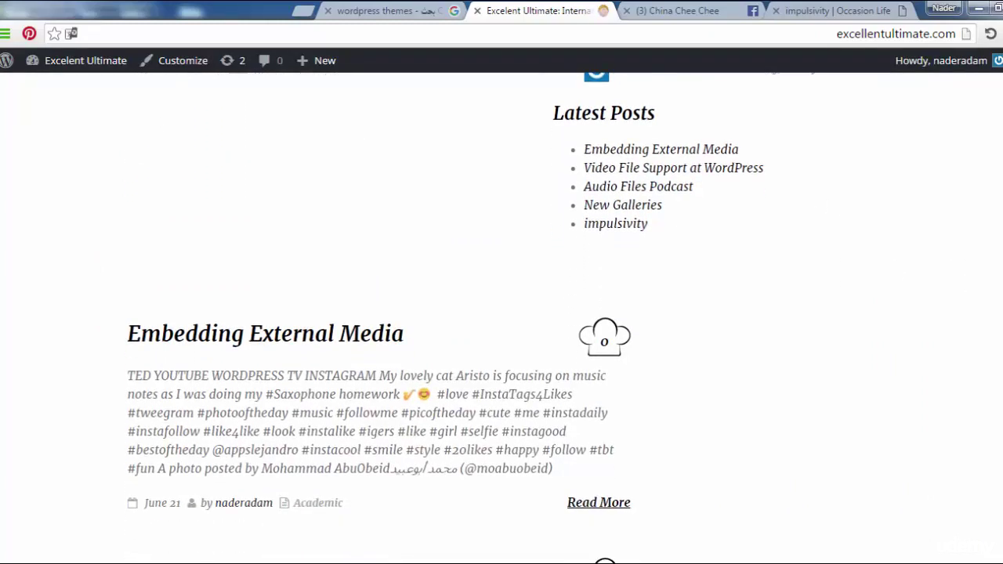
{"action": "scroll", "coordinate": [502, 318], "scroll_direction": "down", "scroll_amount": 10}
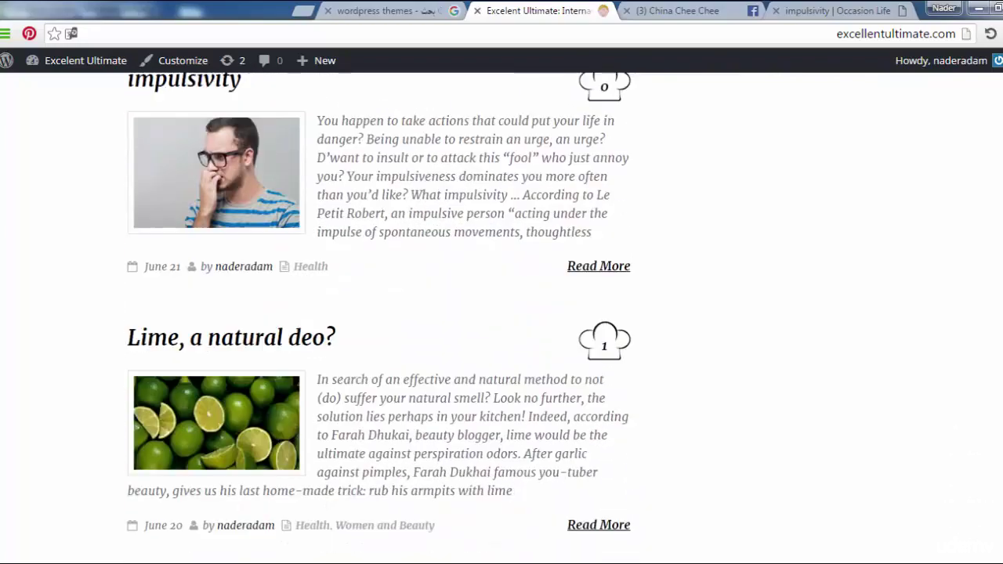
{"action": "scroll", "coordinate": [502, 318], "scroll_direction": "up", "scroll_amount": 15}
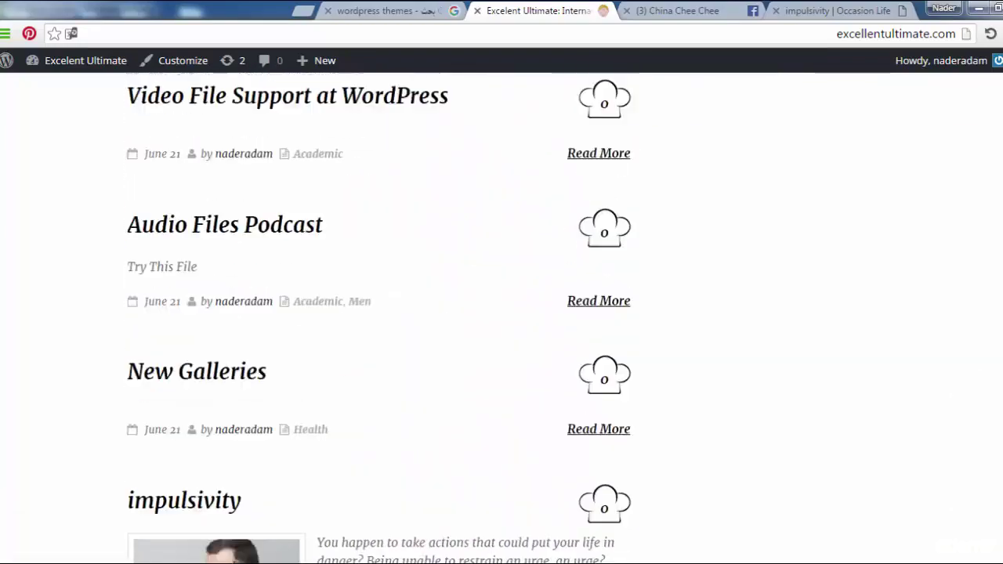
{"action": "scroll", "coordinate": [795, 107], "scroll_direction": "up", "scroll_amount": 1}
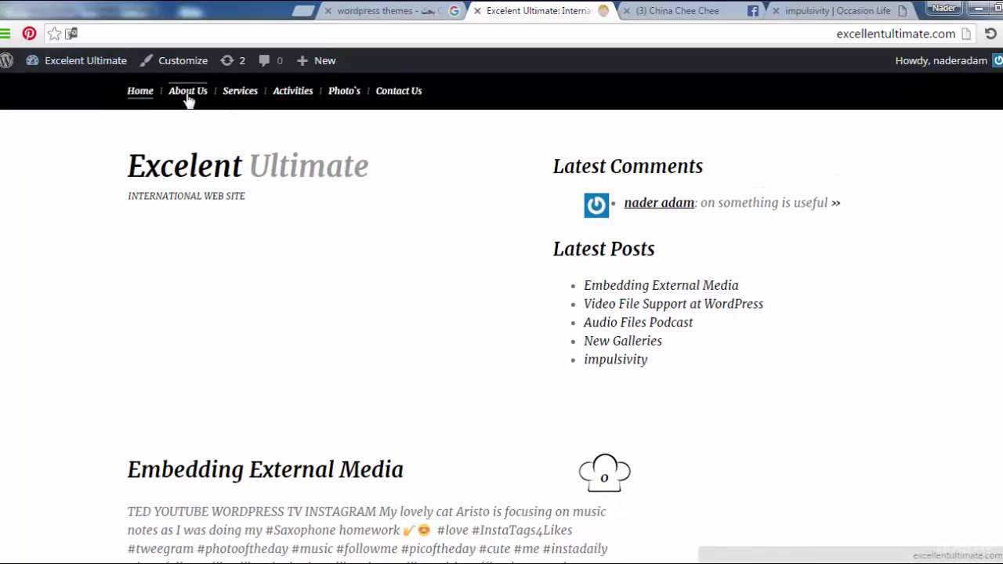
Return from the live site to the installed themes and open the upload form for a zipped theme.
{"action": "mouse_move", "coordinate": [105, 66]}
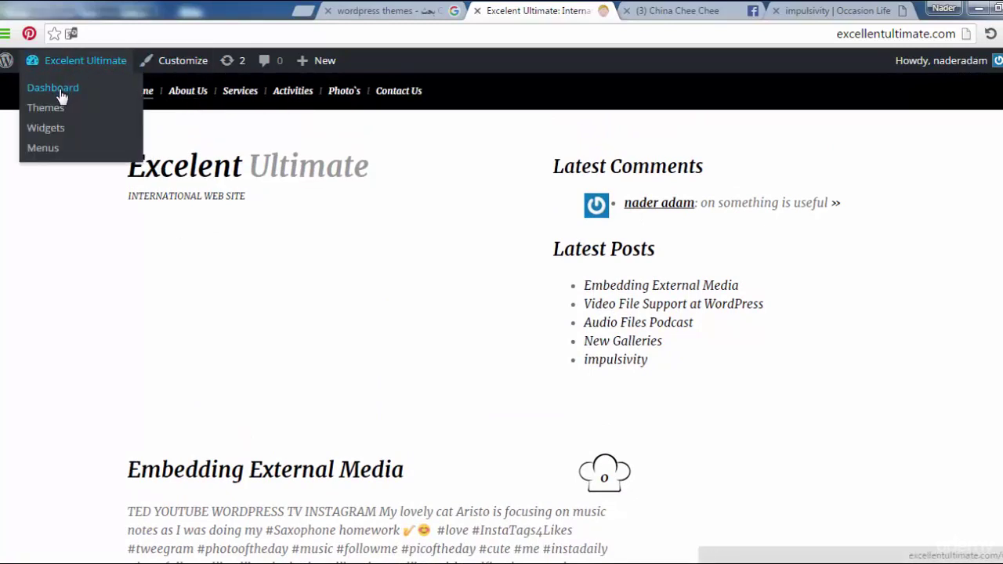
{"action": "left_click", "coordinate": [51, 115]}
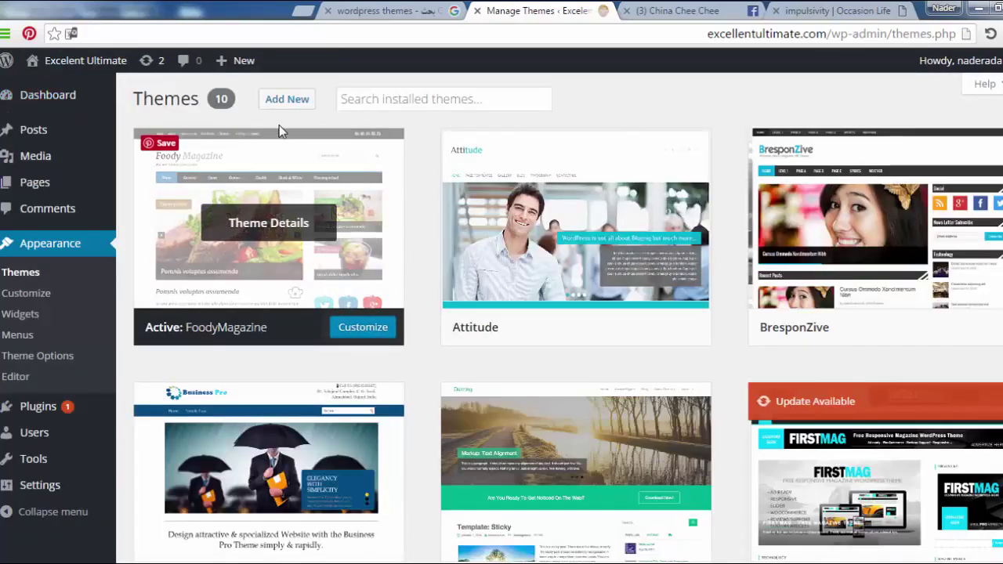
{"action": "left_click", "coordinate": [276, 100]}
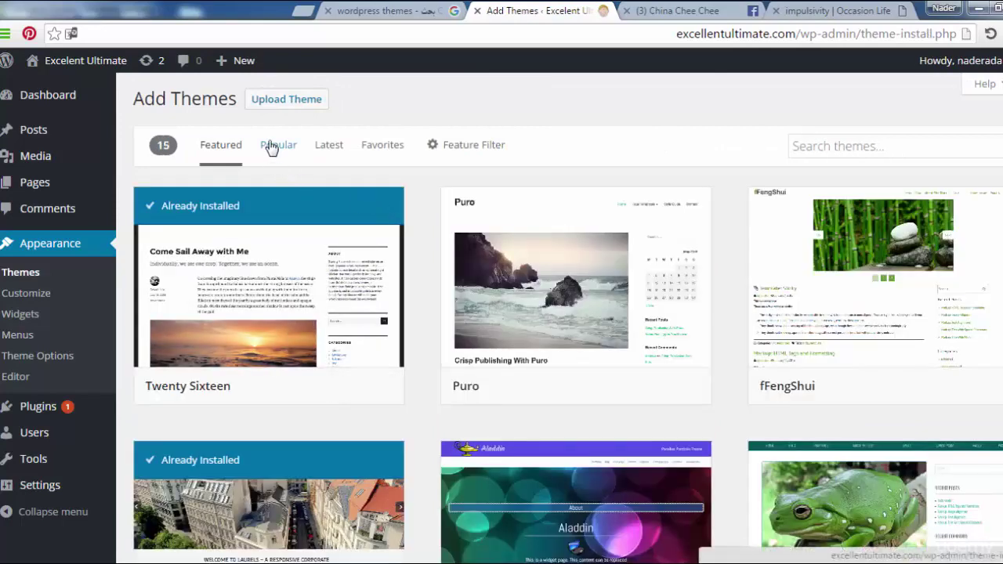
{"action": "left_click", "coordinate": [296, 100]}
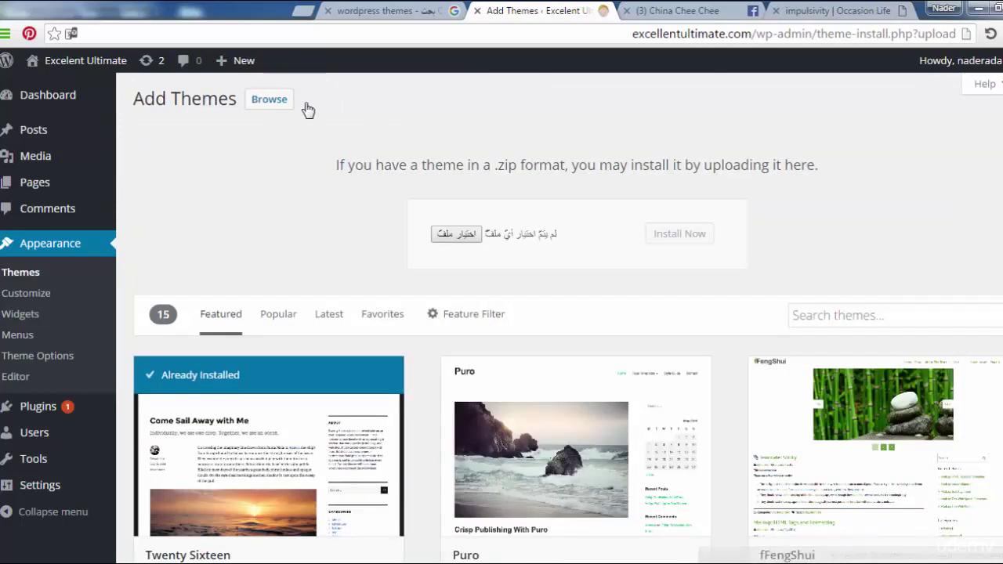
Install and activate the theme from the archive karo-light.1.0.10, and close the notice recommending the Kopa Framework plugin.
{"action": "left_click", "coordinate": [454, 237]}
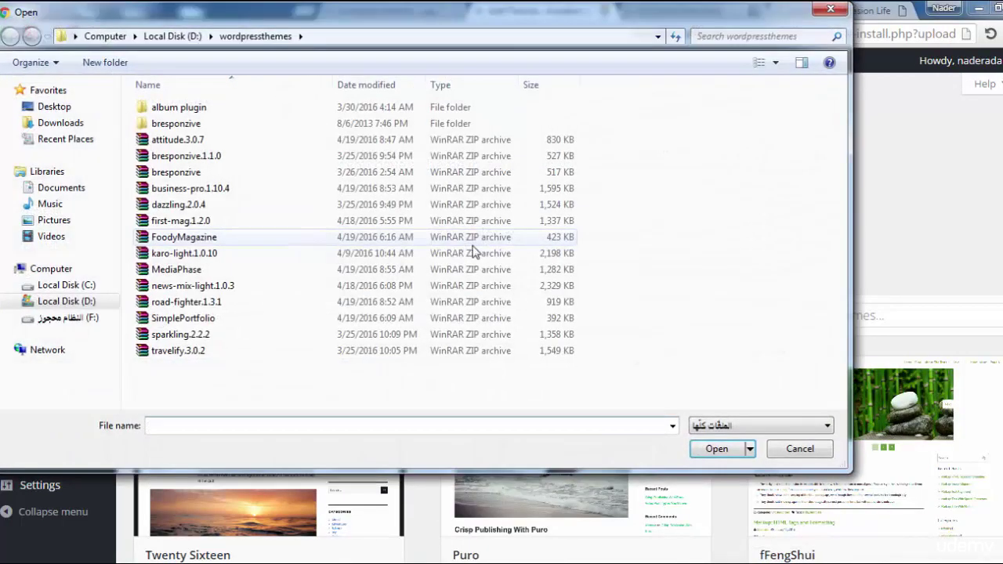
{"action": "left_click", "coordinate": [245, 259]}
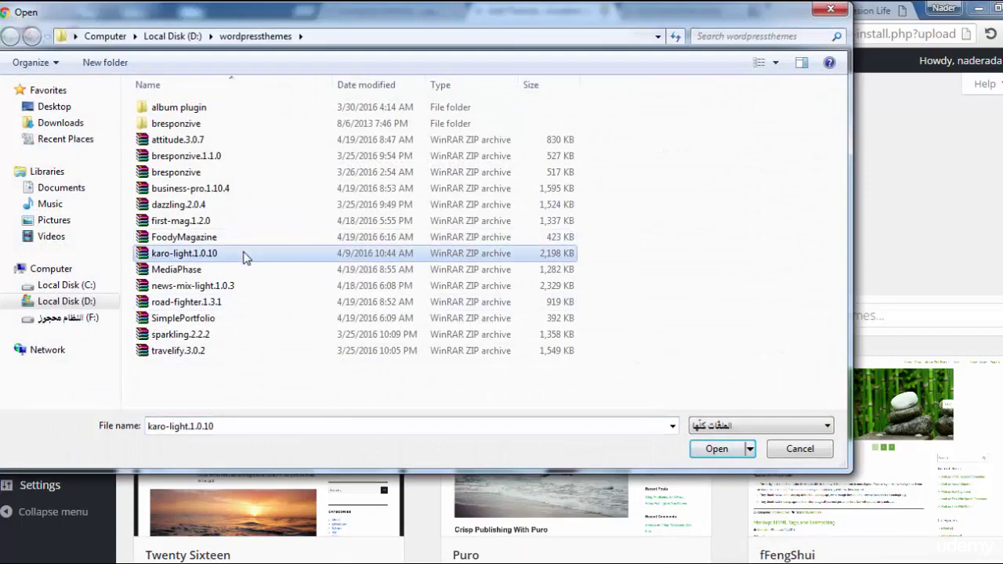
{"action": "left_click", "coordinate": [717, 449]}
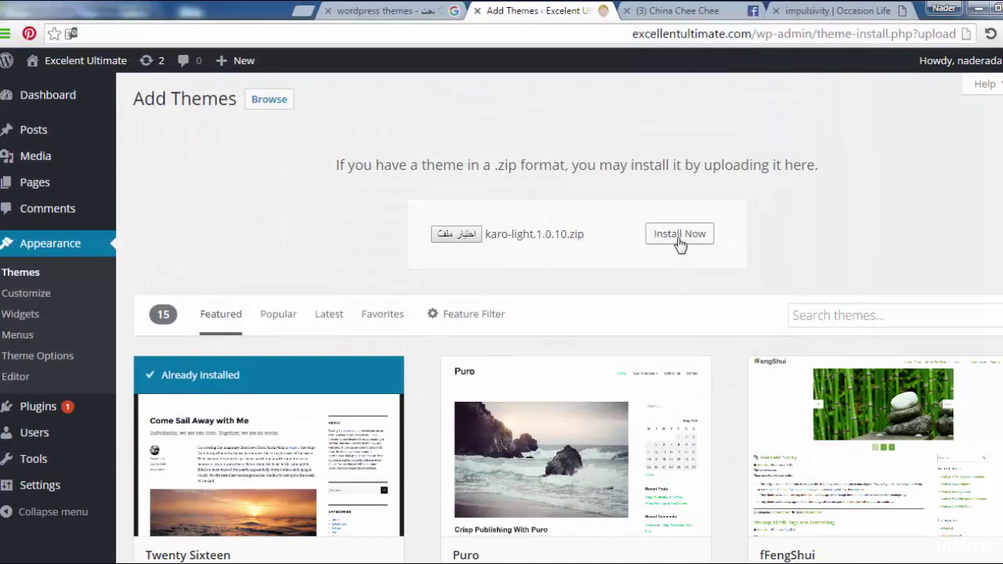
{"action": "left_click", "coordinate": [680, 235]}
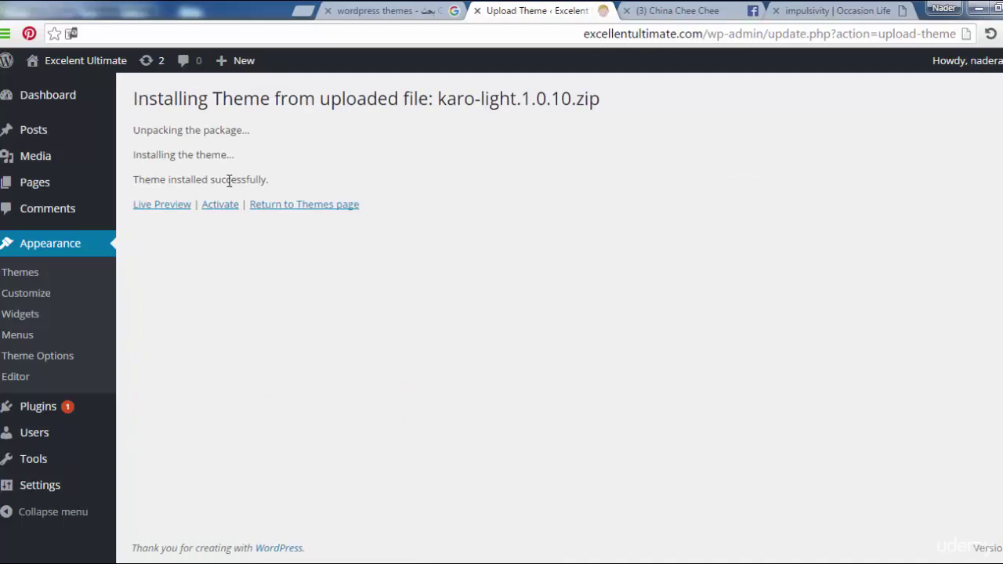
{"action": "left_click", "coordinate": [222, 208]}
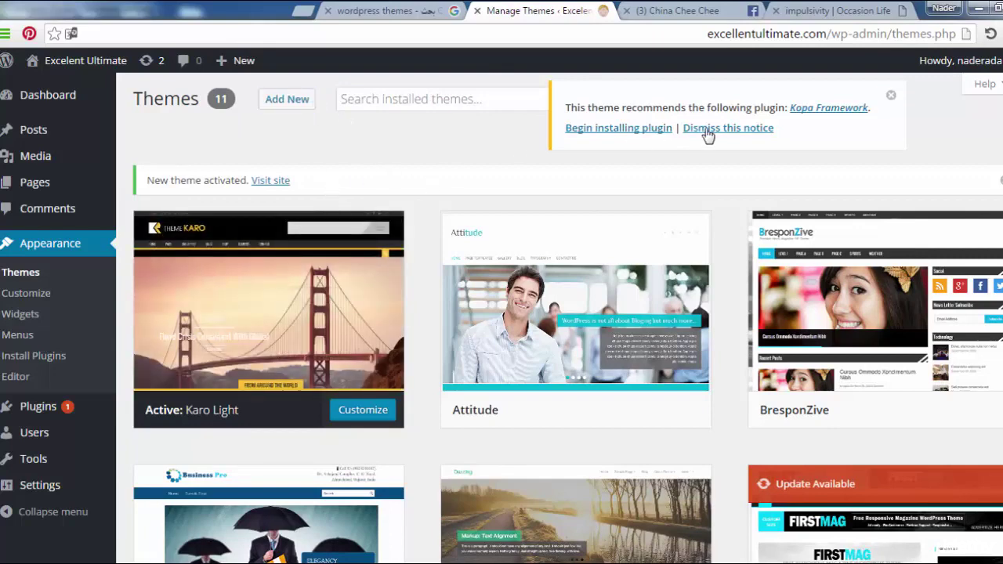
{"action": "left_click", "coordinate": [890, 95]}
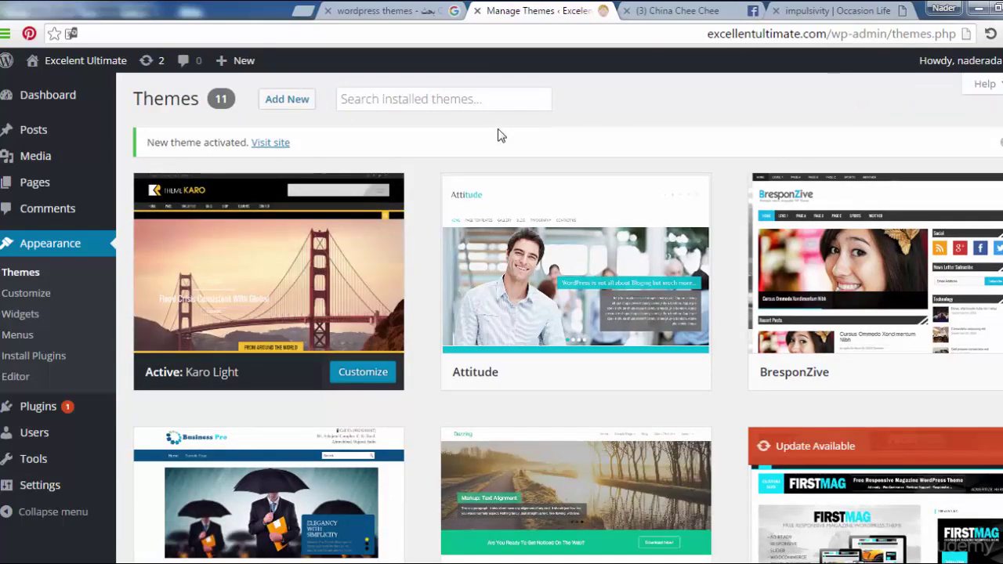
Visit the live site with the Karo Light theme, advance through the home page slider and look over the post list.
{"action": "mouse_move", "coordinate": [85, 68]}
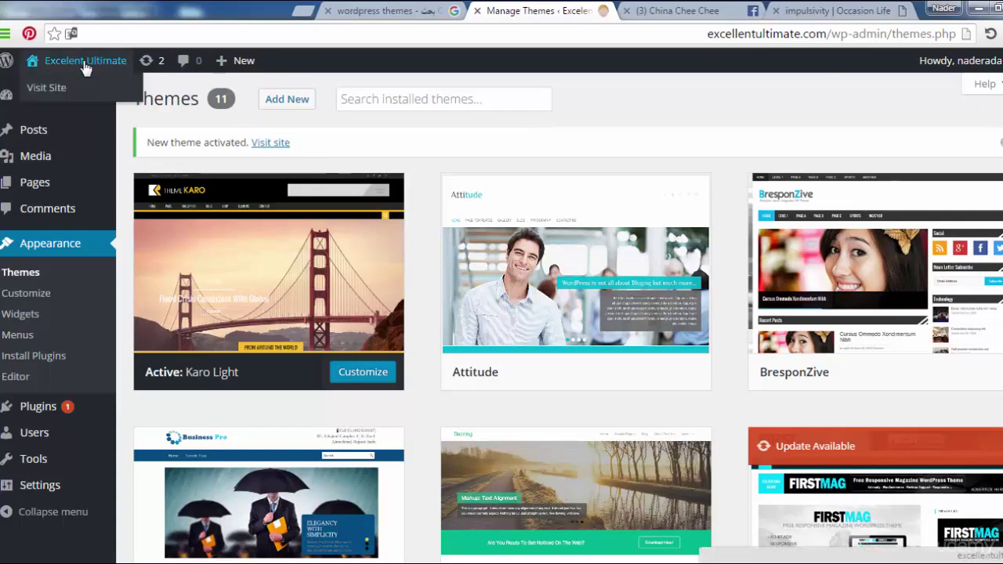
{"action": "left_click", "coordinate": [47, 88]}
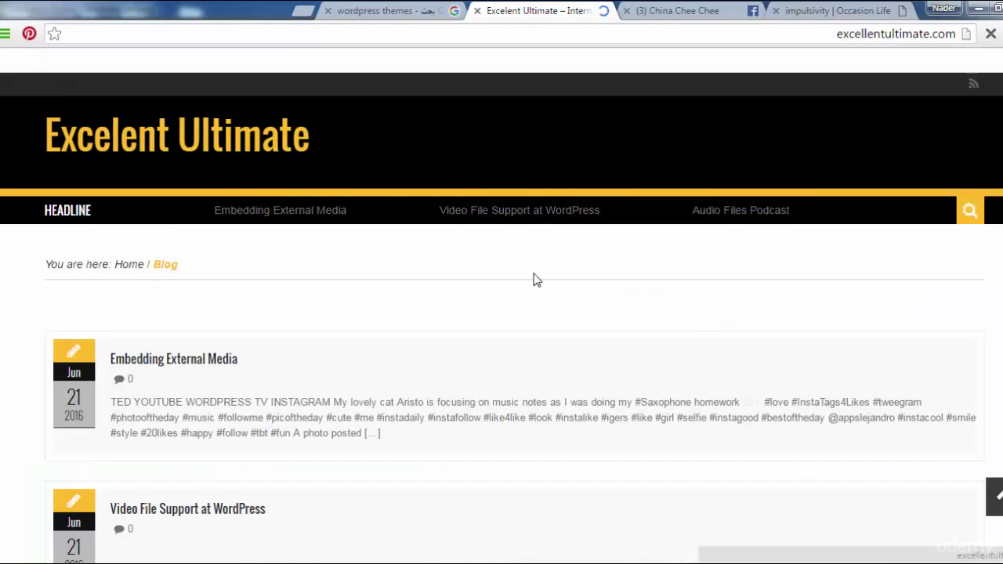
{"action": "scroll", "coordinate": [502, 314], "scroll_direction": "down", "scroll_amount": 7}
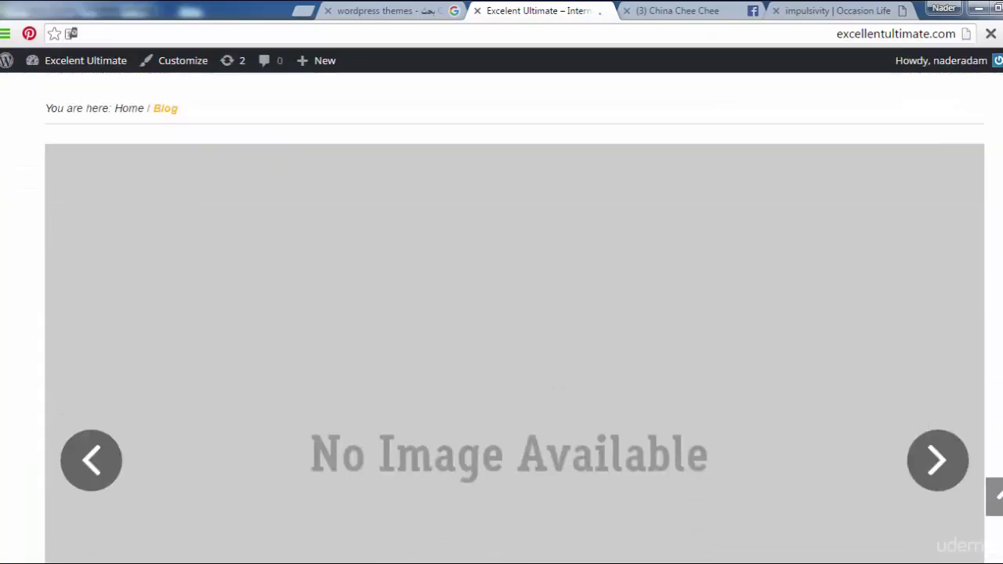
{"action": "scroll", "coordinate": [501, 313], "scroll_direction": "up", "scroll_amount": 2}
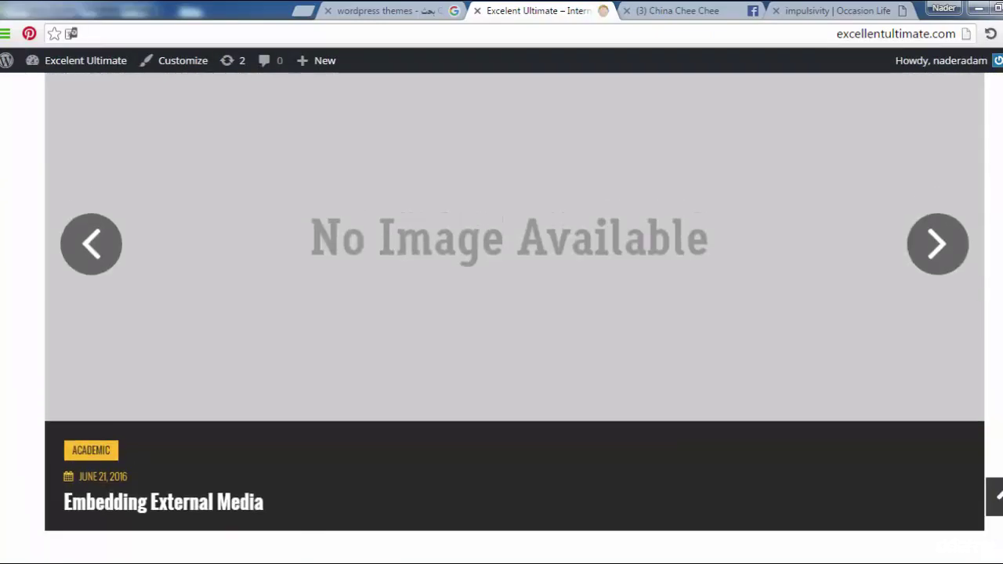
{"action": "left_click", "coordinate": [955, 252]}
{"action": "left_click", "coordinate": [952, 253]}
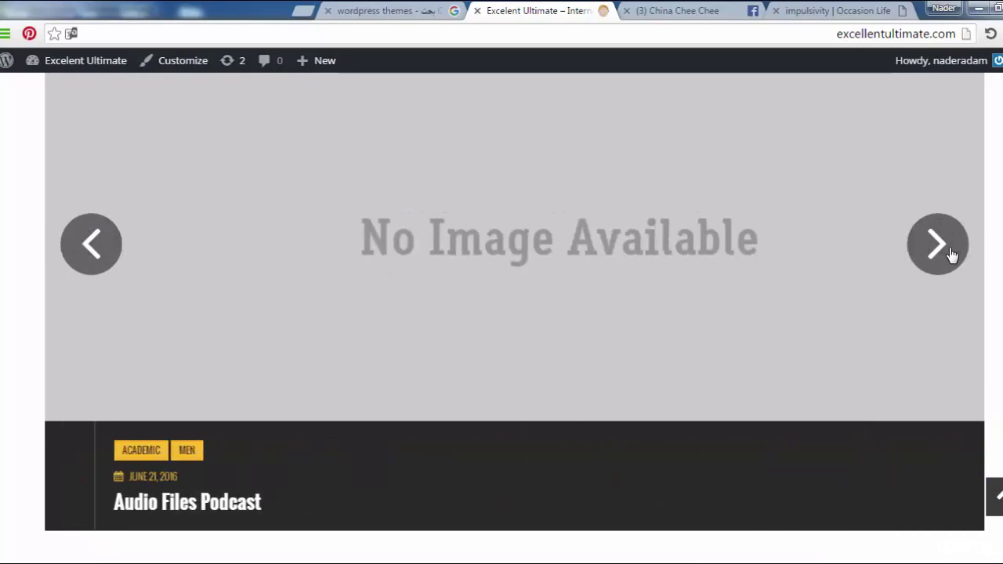
{"action": "left_click", "coordinate": [952, 253]}
{"action": "scroll", "coordinate": [953, 253], "scroll_direction": "up", "scroll_amount": 4}
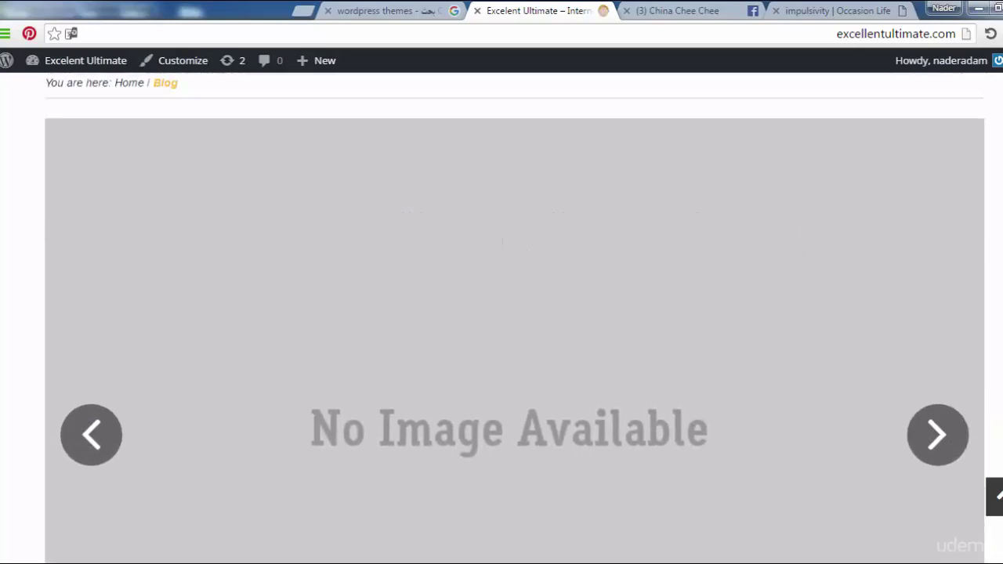
{"action": "scroll", "coordinate": [502, 313], "scroll_direction": "down", "scroll_amount": 15}
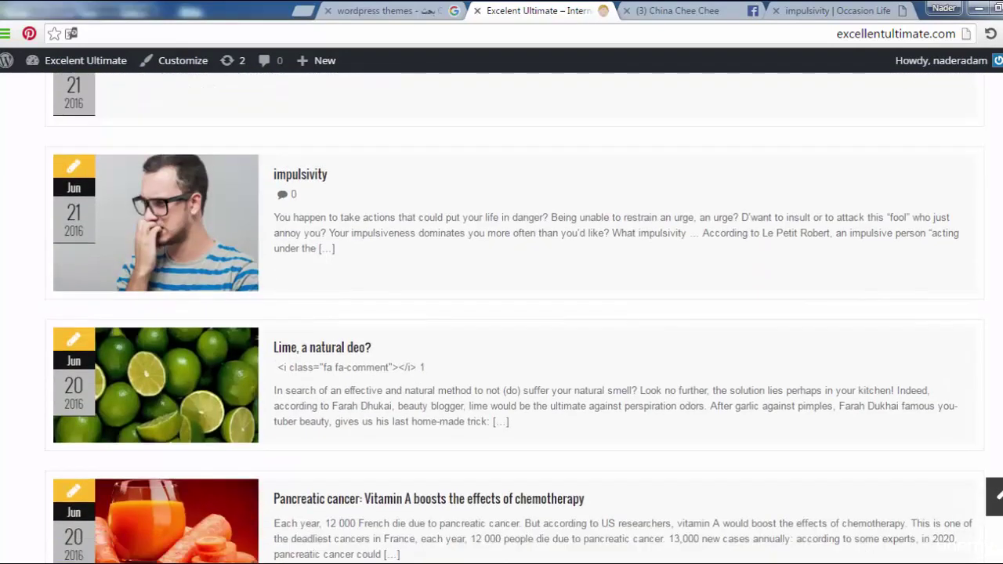
{"action": "scroll", "coordinate": [502, 314], "scroll_direction": "down", "scroll_amount": 2}
{"action": "scroll", "coordinate": [502, 313], "scroll_direction": "up", "scroll_amount": 6}
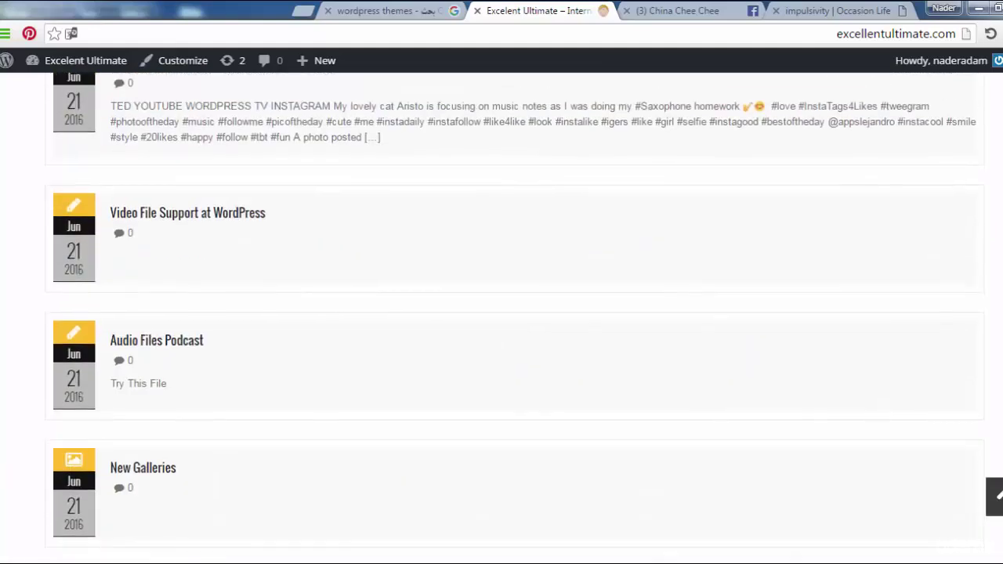
{"action": "scroll", "coordinate": [501, 314], "scroll_direction": "down", "scroll_amount": 1}
{"action": "scroll", "coordinate": [502, 313], "scroll_direction": "up", "scroll_amount": 10}
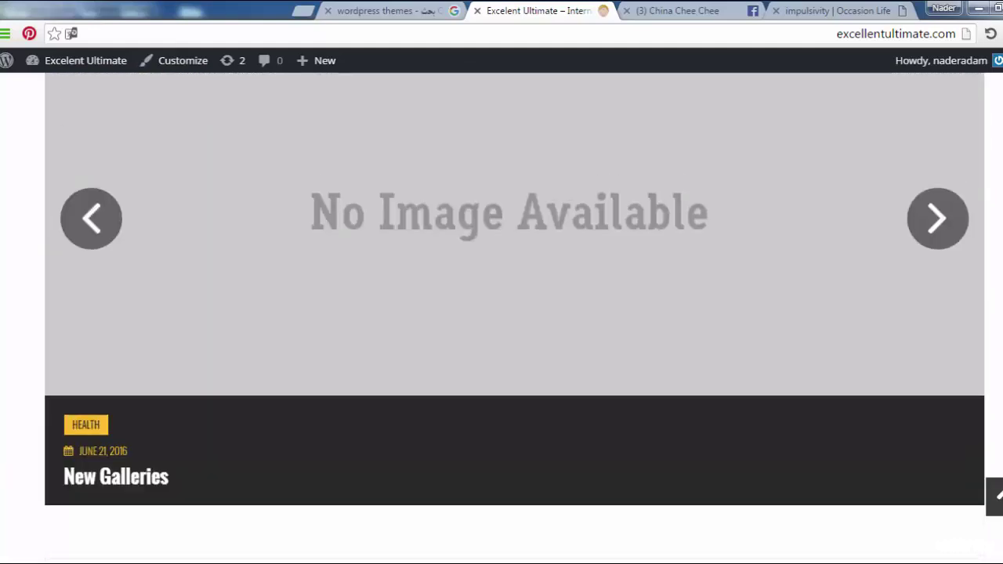